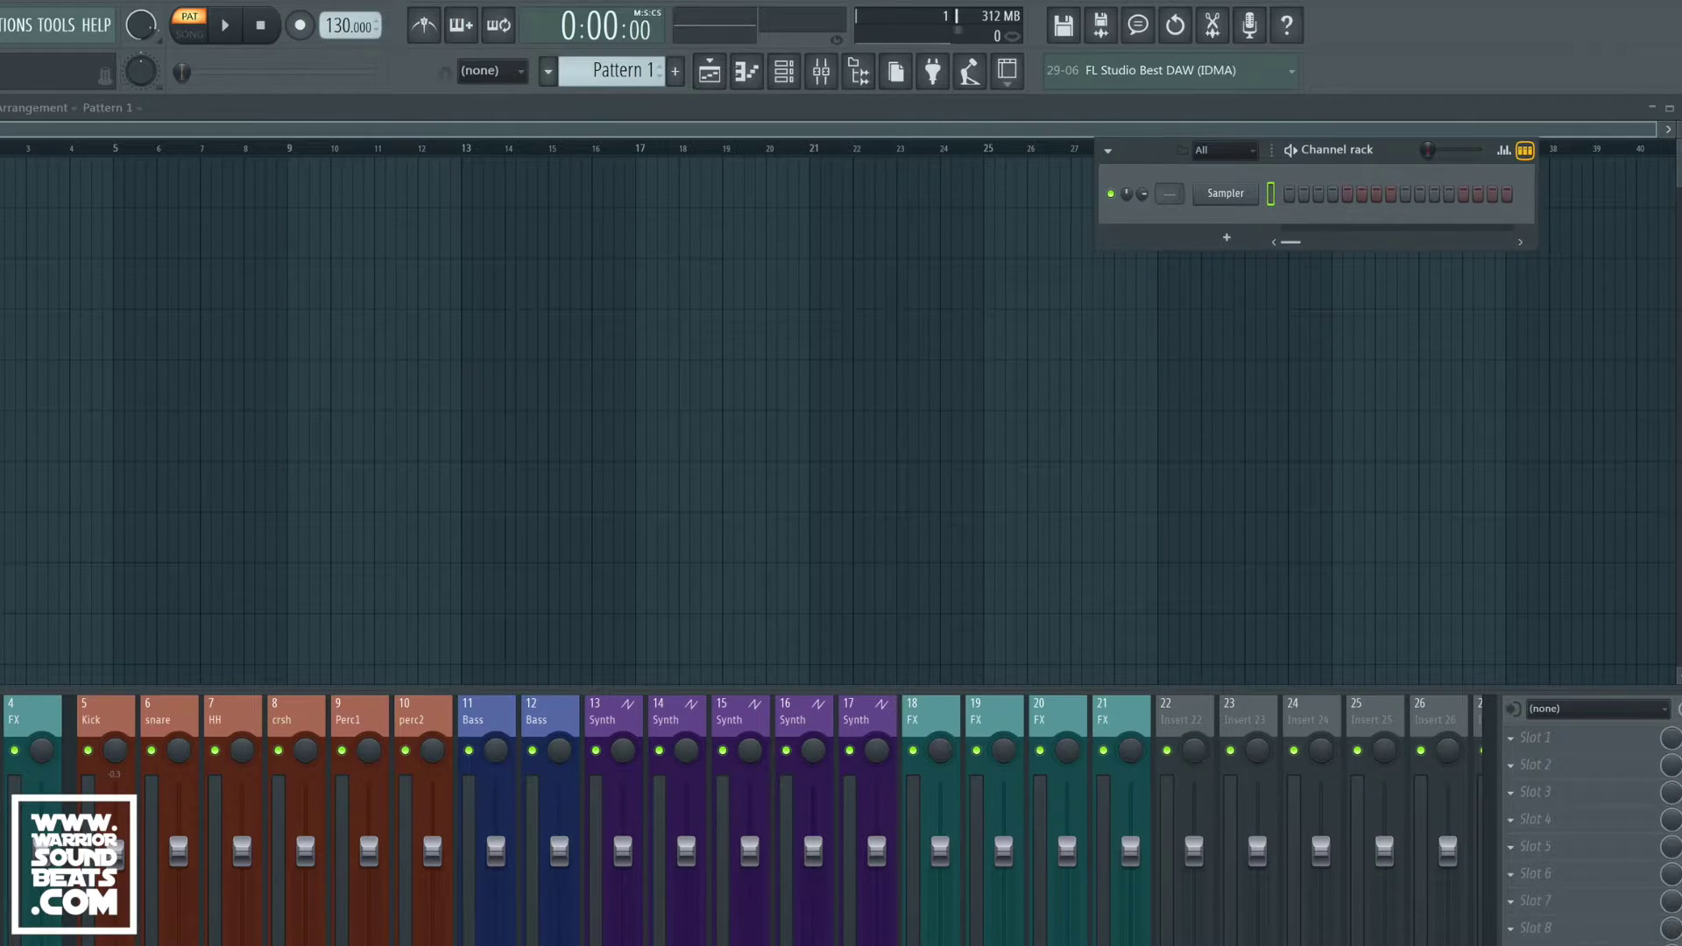
Load Fruity Peak Controller on the Master's first FX slot and enlarge its window at screen centre.
key(F8)
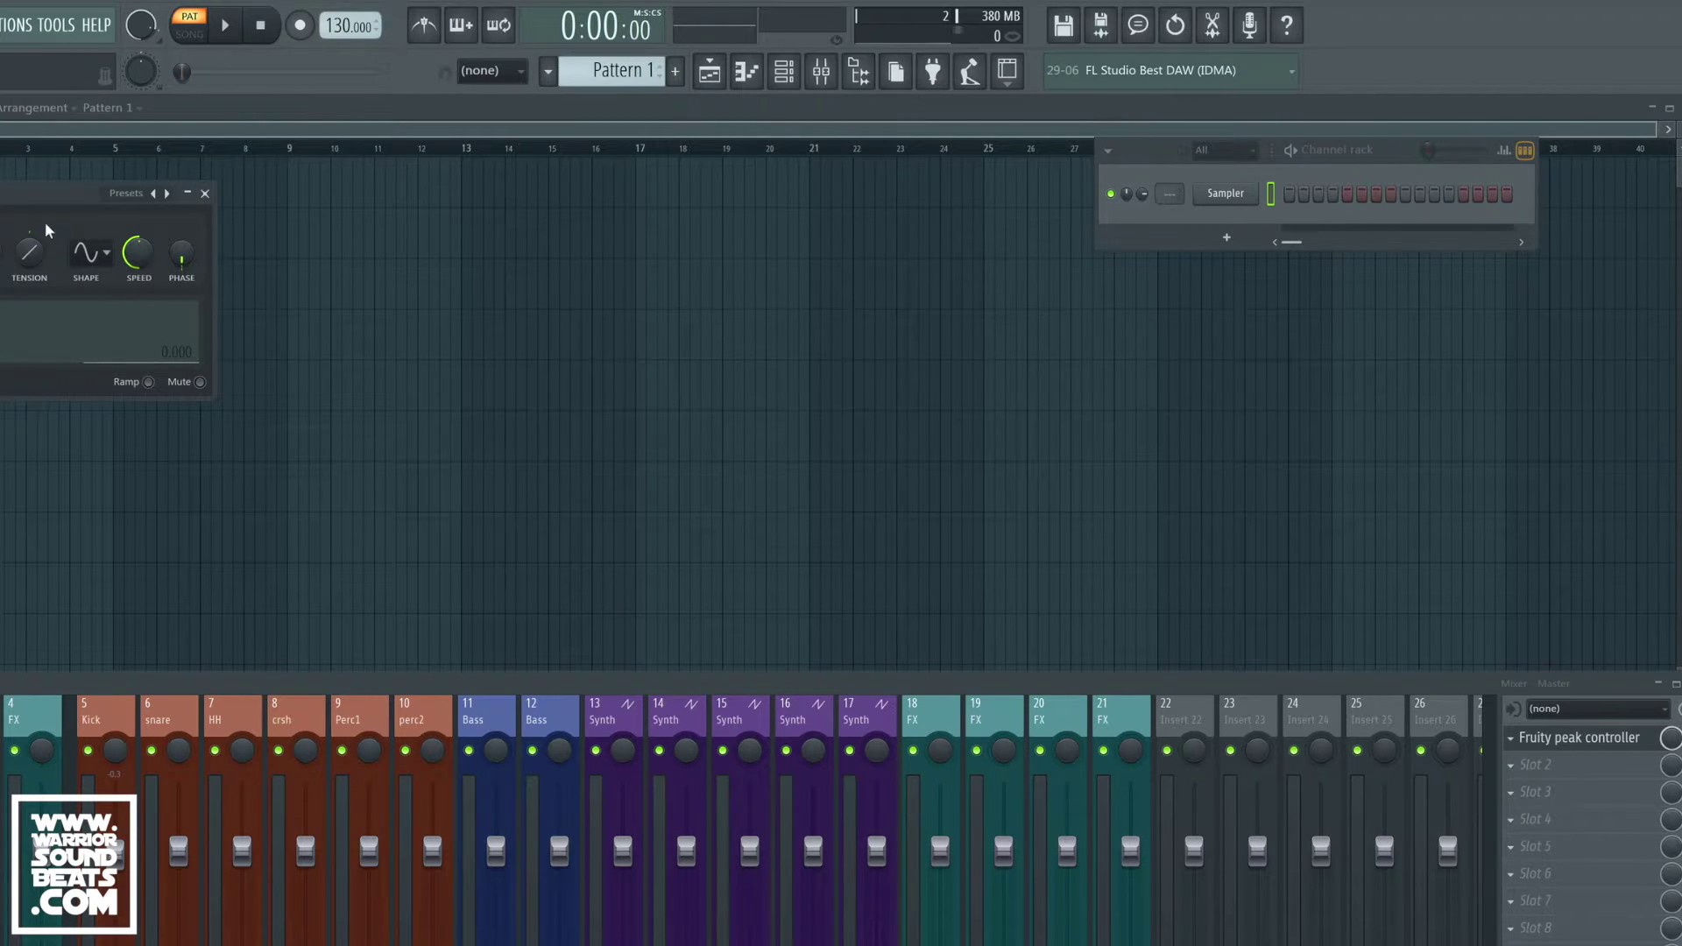
drag(110, 402, 750, 529)
drag(854, 524, 856, 629)
drag(631, 330, 778, 364)
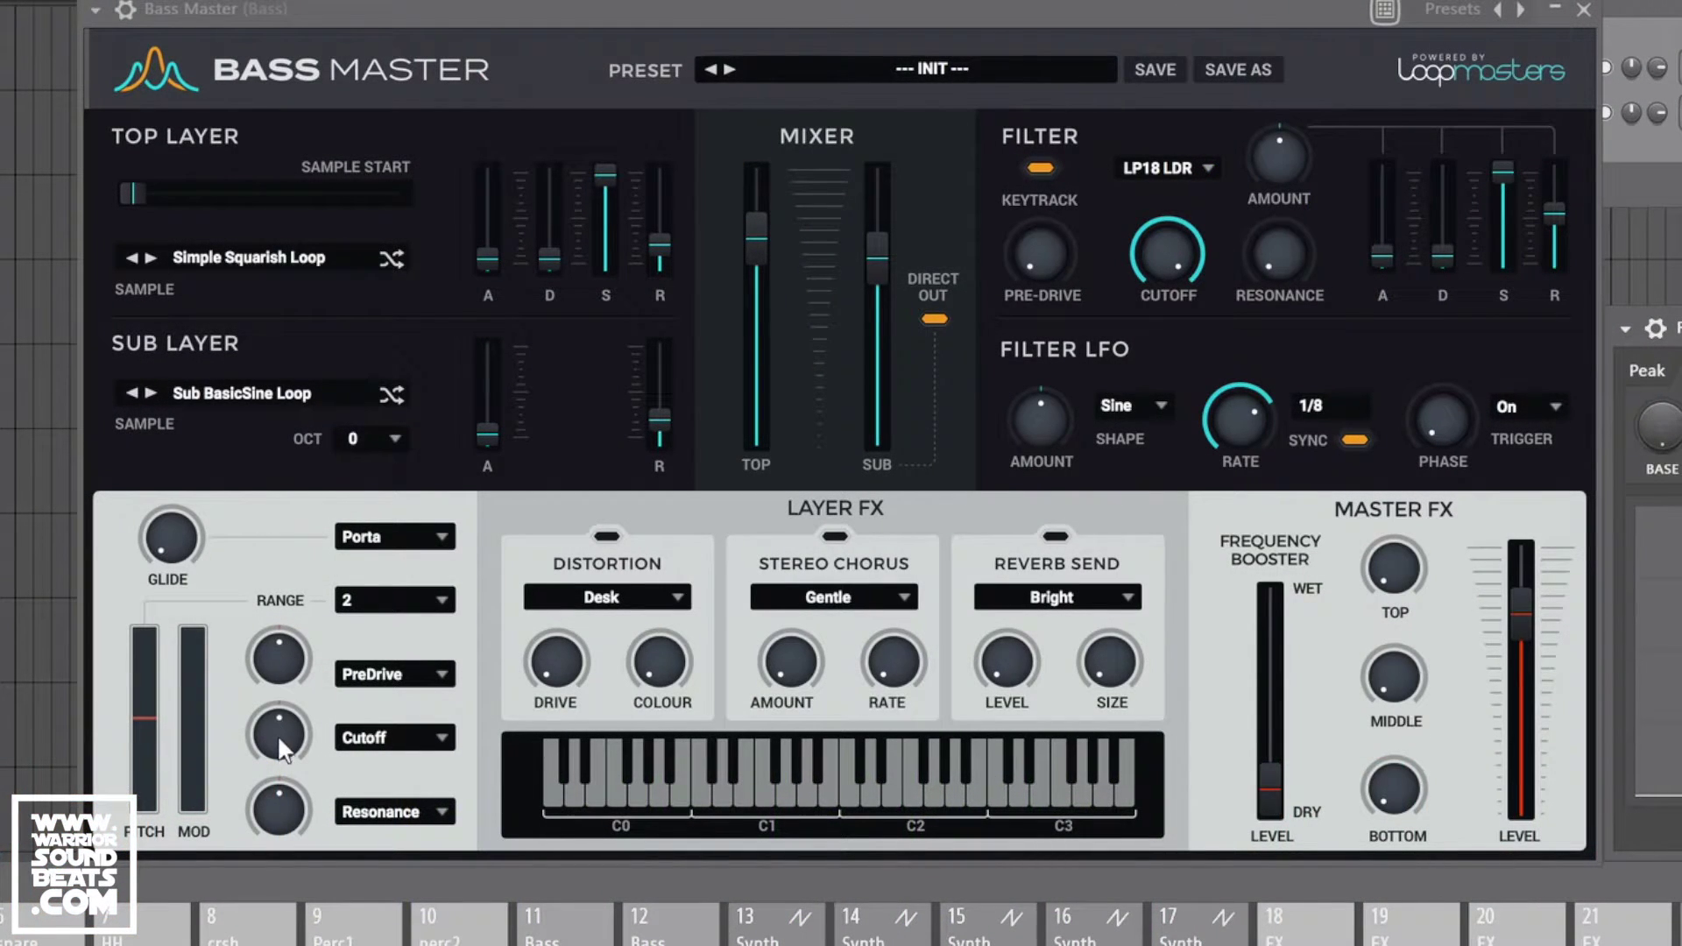
Try the Bass Master mod wheel, reset it to zero, and toggle the peak controller's extra options.
mouse_move(203, 813)
mouse_down()
mouse_move(181, 796)
mouse_move(169, 555)
mouse_move(210, 740)
mouse_move(220, 521)
mouse_move(213, 802)
mouse_move(223, 612)
mouse_move(195, 755)
mouse_move(190, 740)
mouse_move(219, 674)
mouse_move(210, 824)
mouse_up()
drag(194, 771, 194, 819)
click(1662, 352)
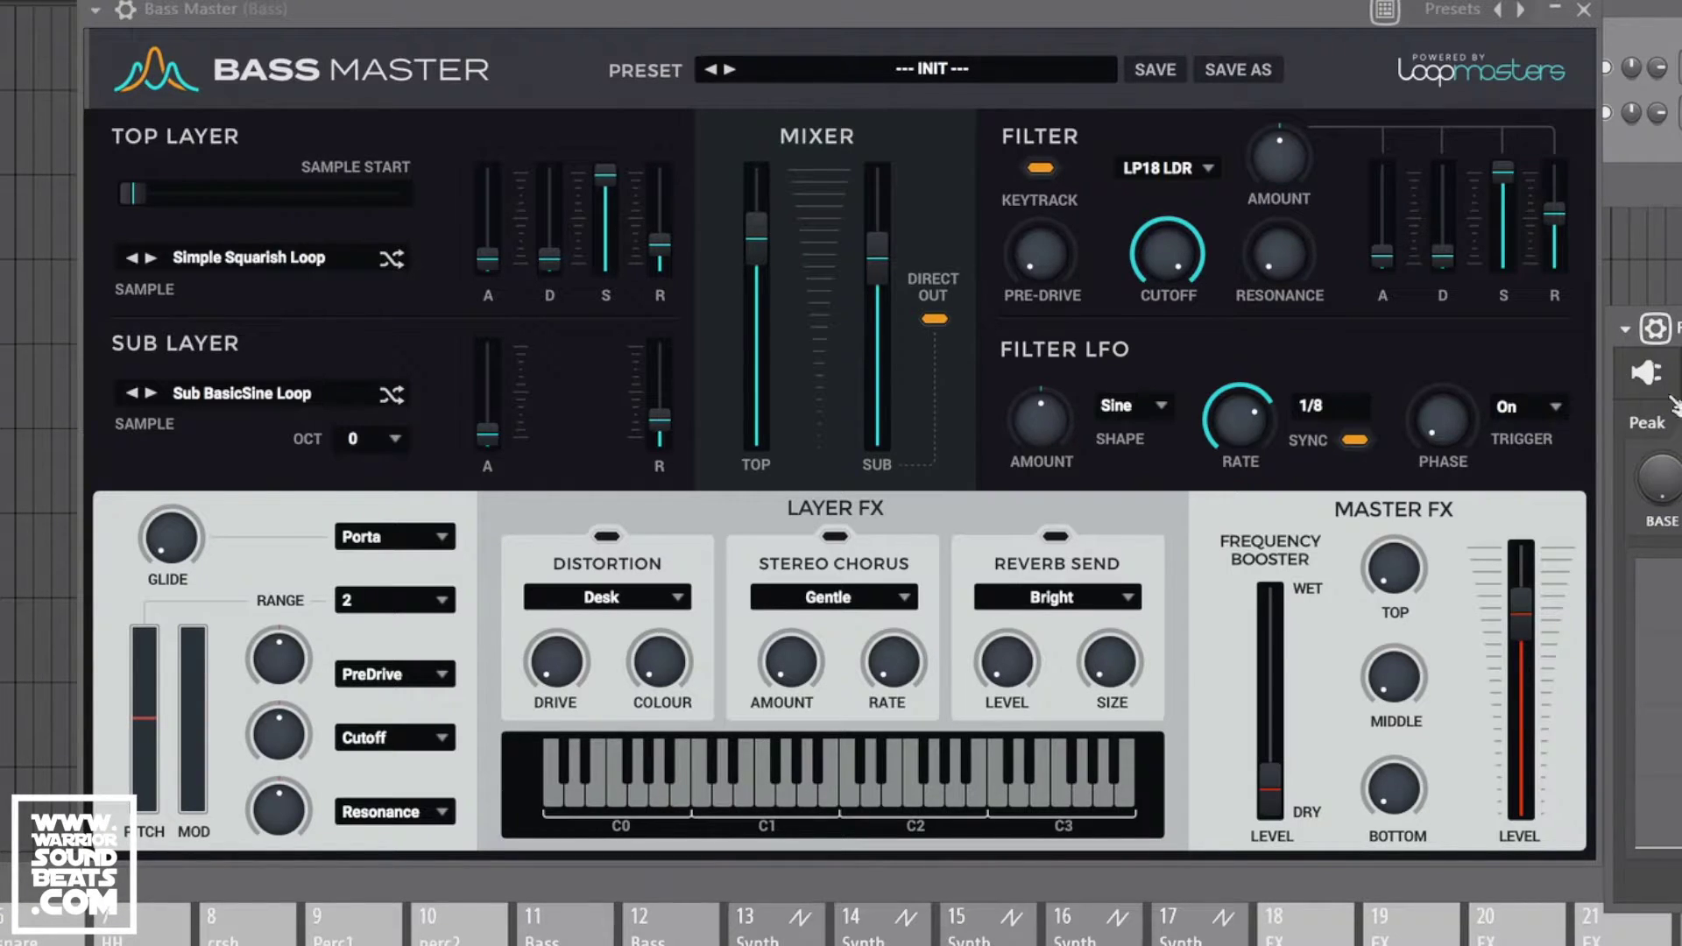
click(1625, 329)
click(1626, 333)
click(1655, 330)
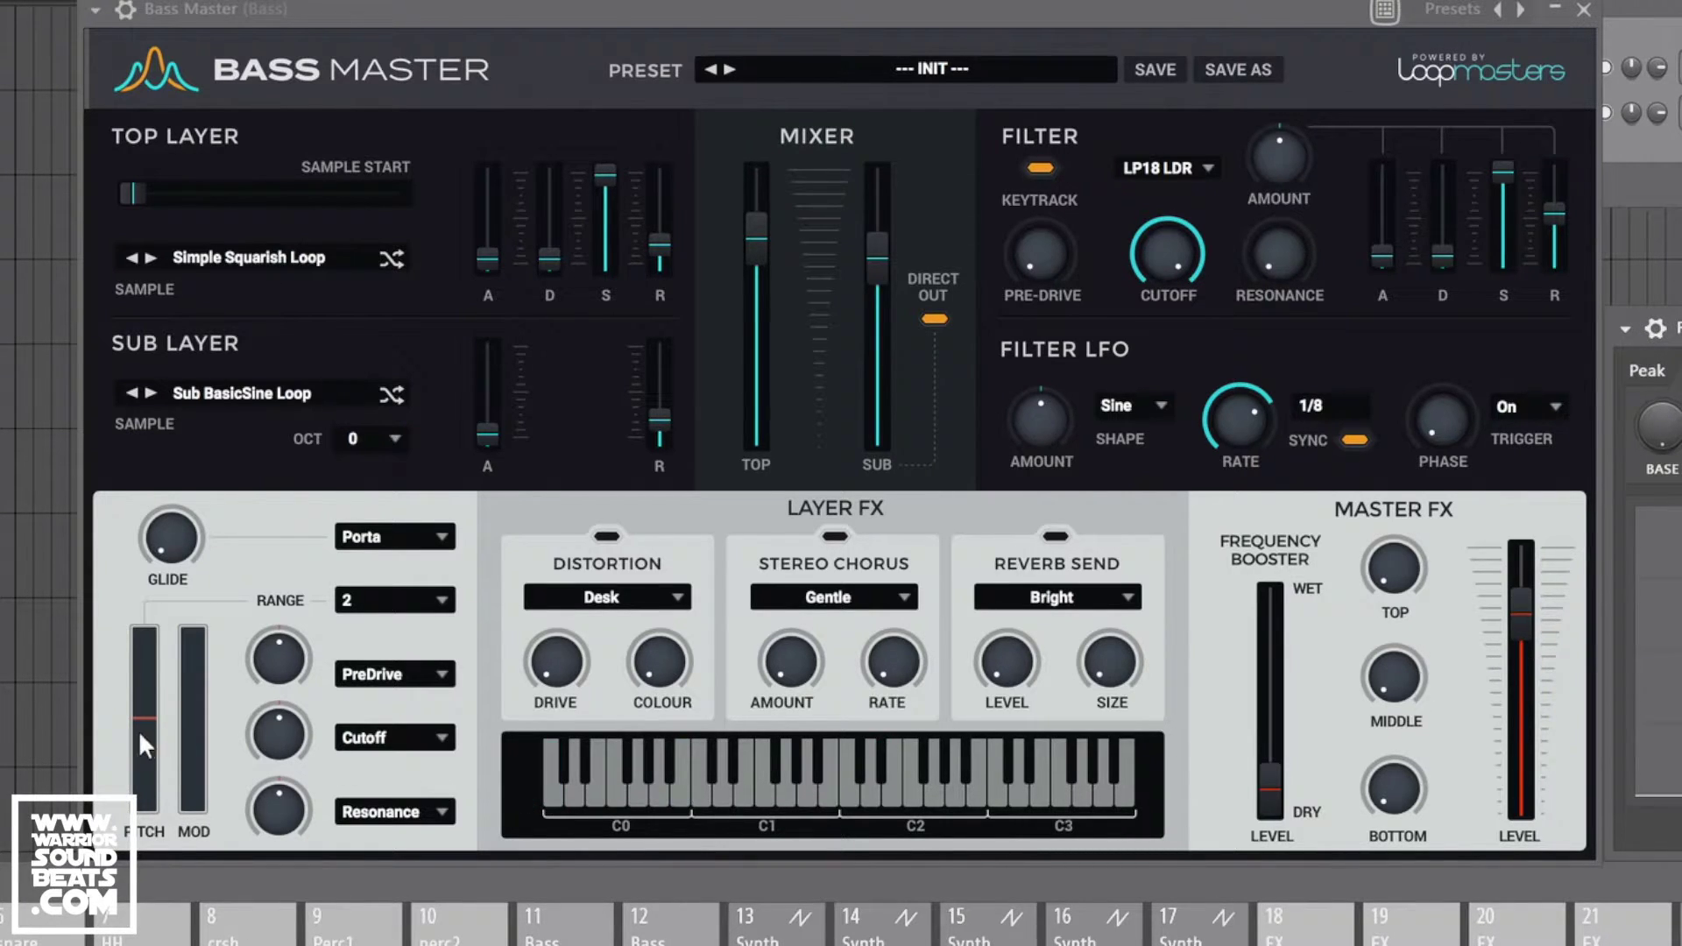
Raise the mod wheel to about 70%, with PreDrive mod at about 25% and Cutoff at 41%.
drag(191, 782, 175, 375)
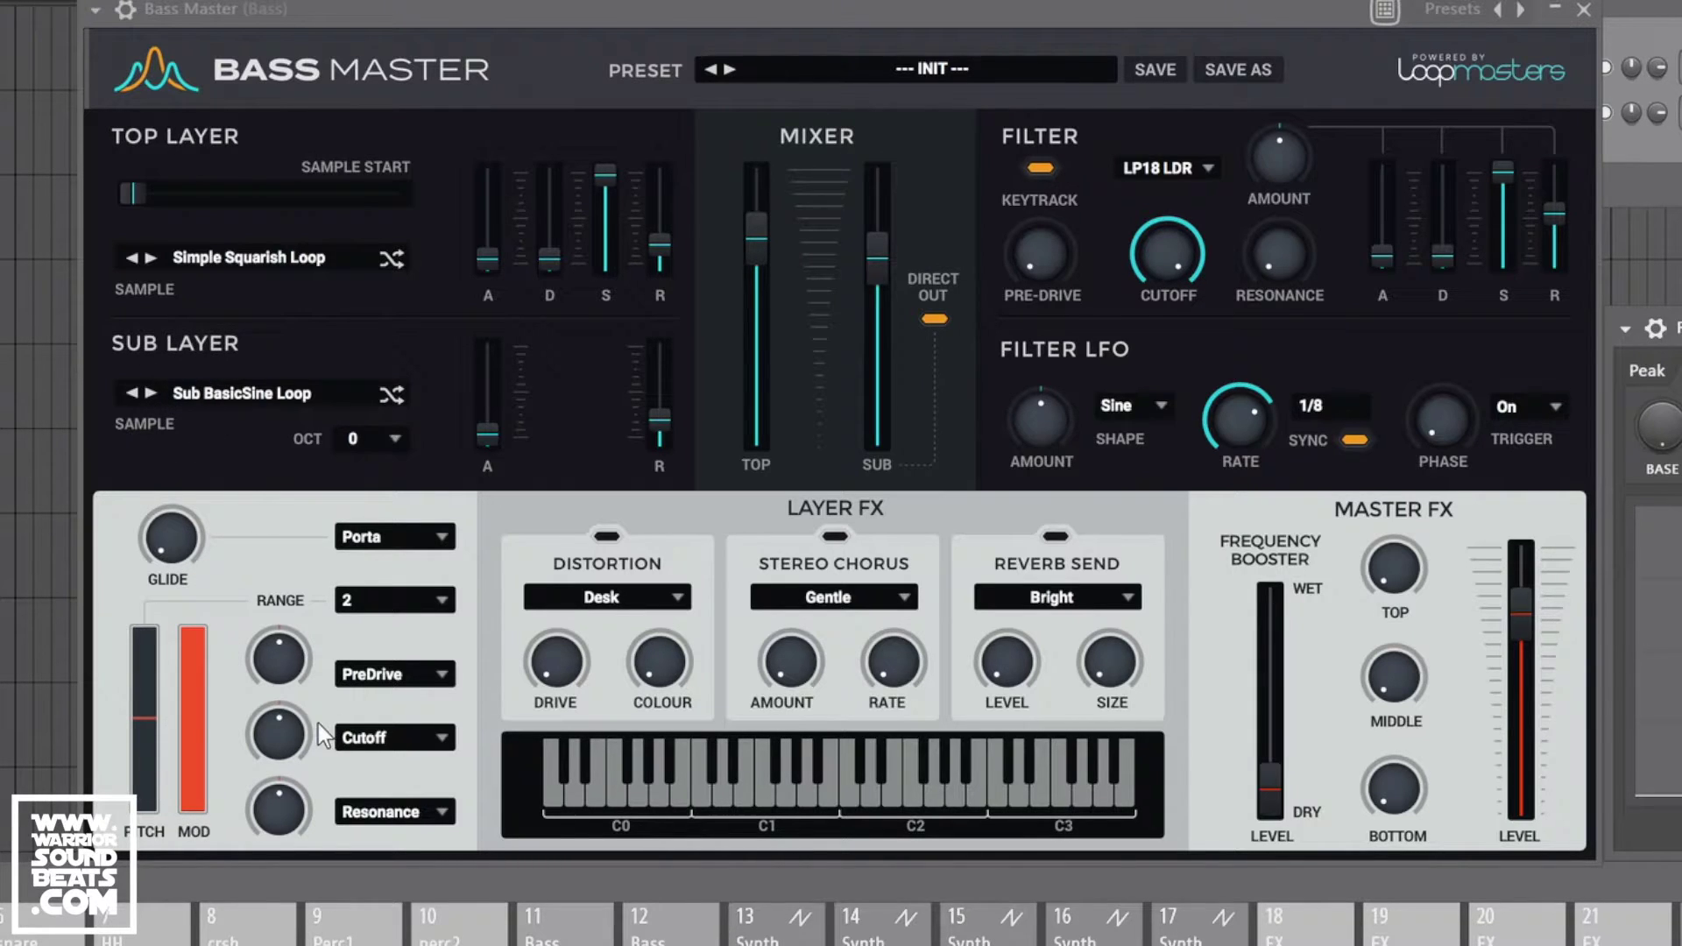
drag(276, 666, 292, 611)
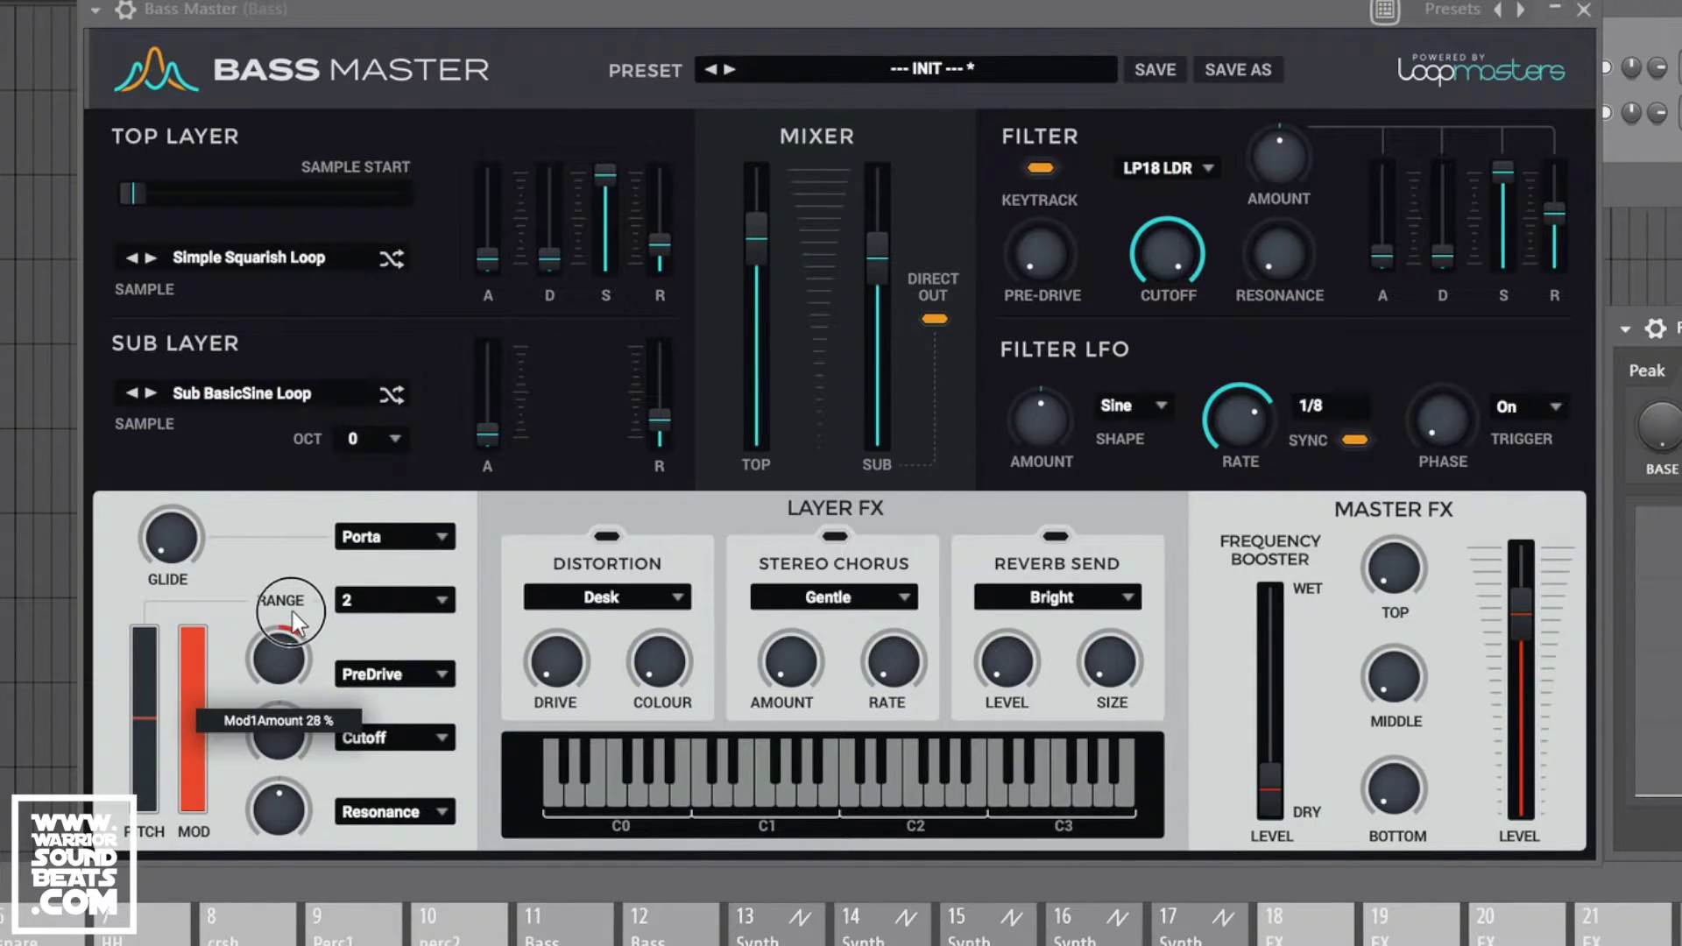
drag(289, 745, 302, 674)
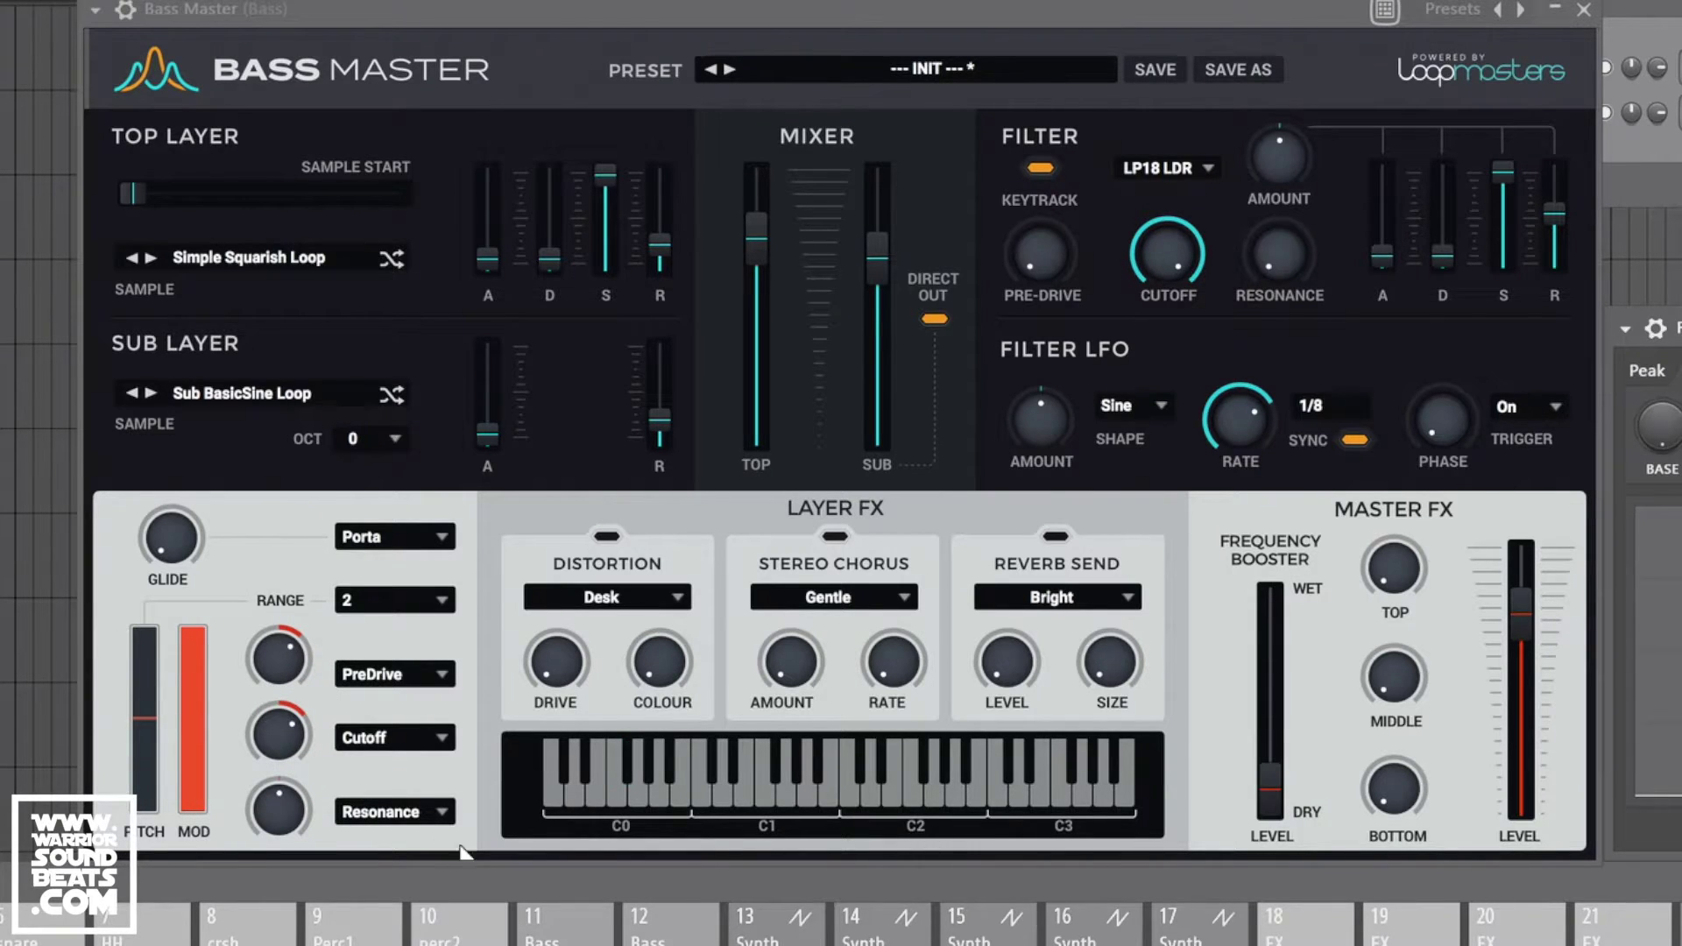
Audition a low bass note, then play and stop the song to hear the modulation.
click(586, 782)
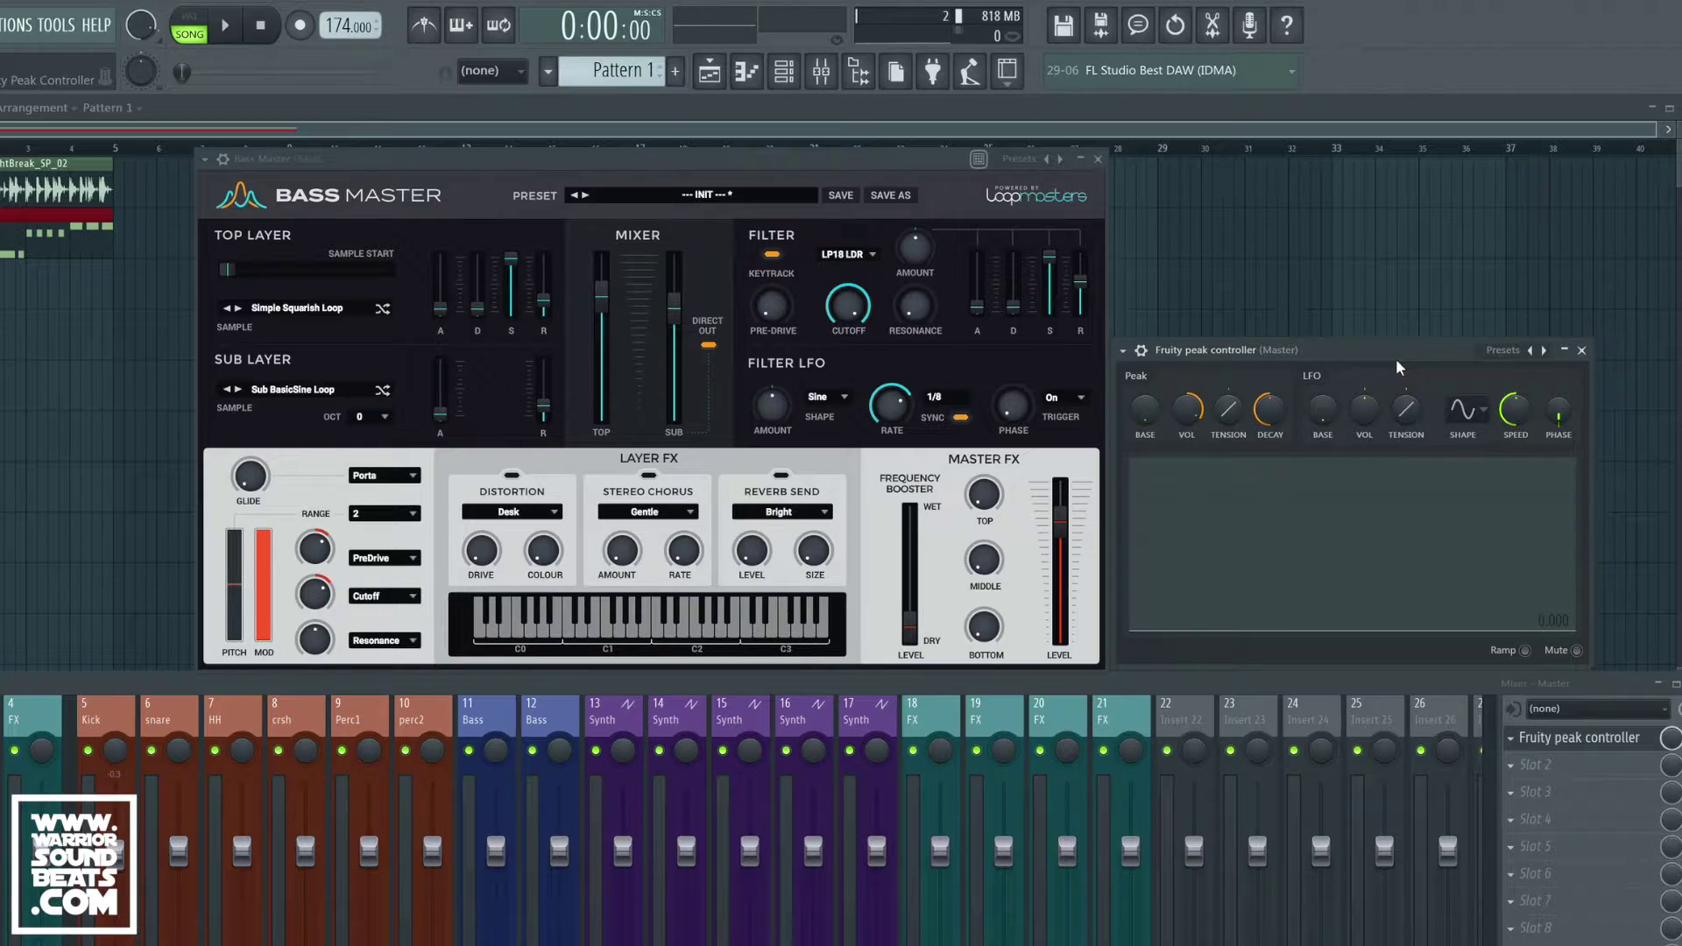
key(space)
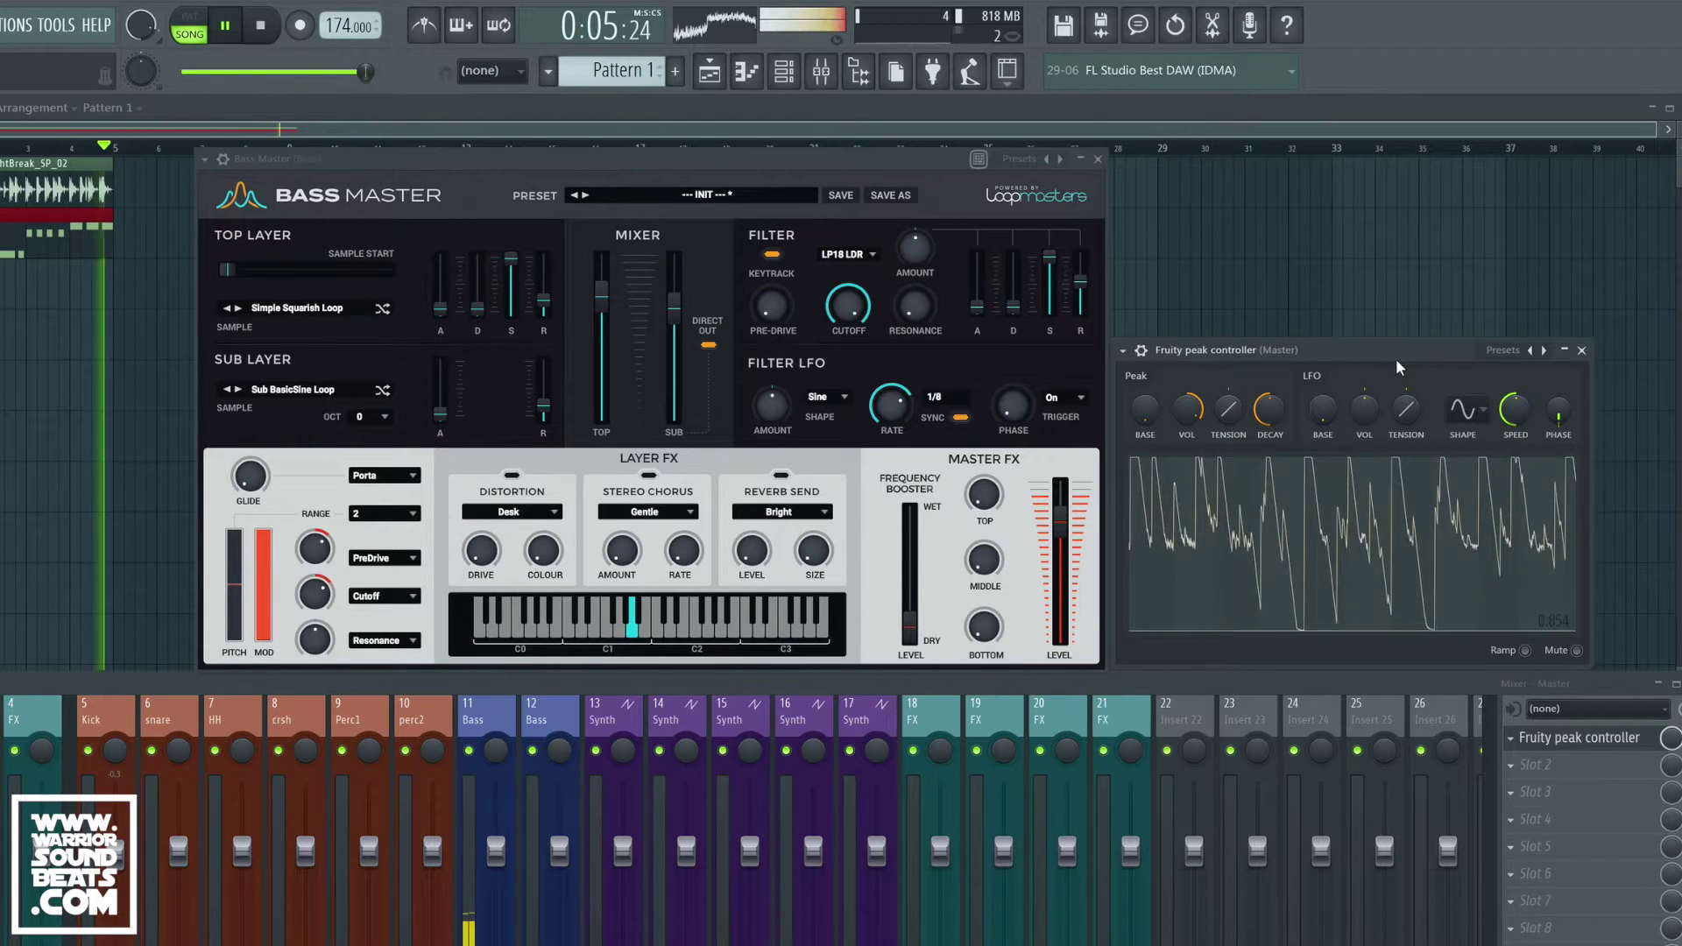
key(space)
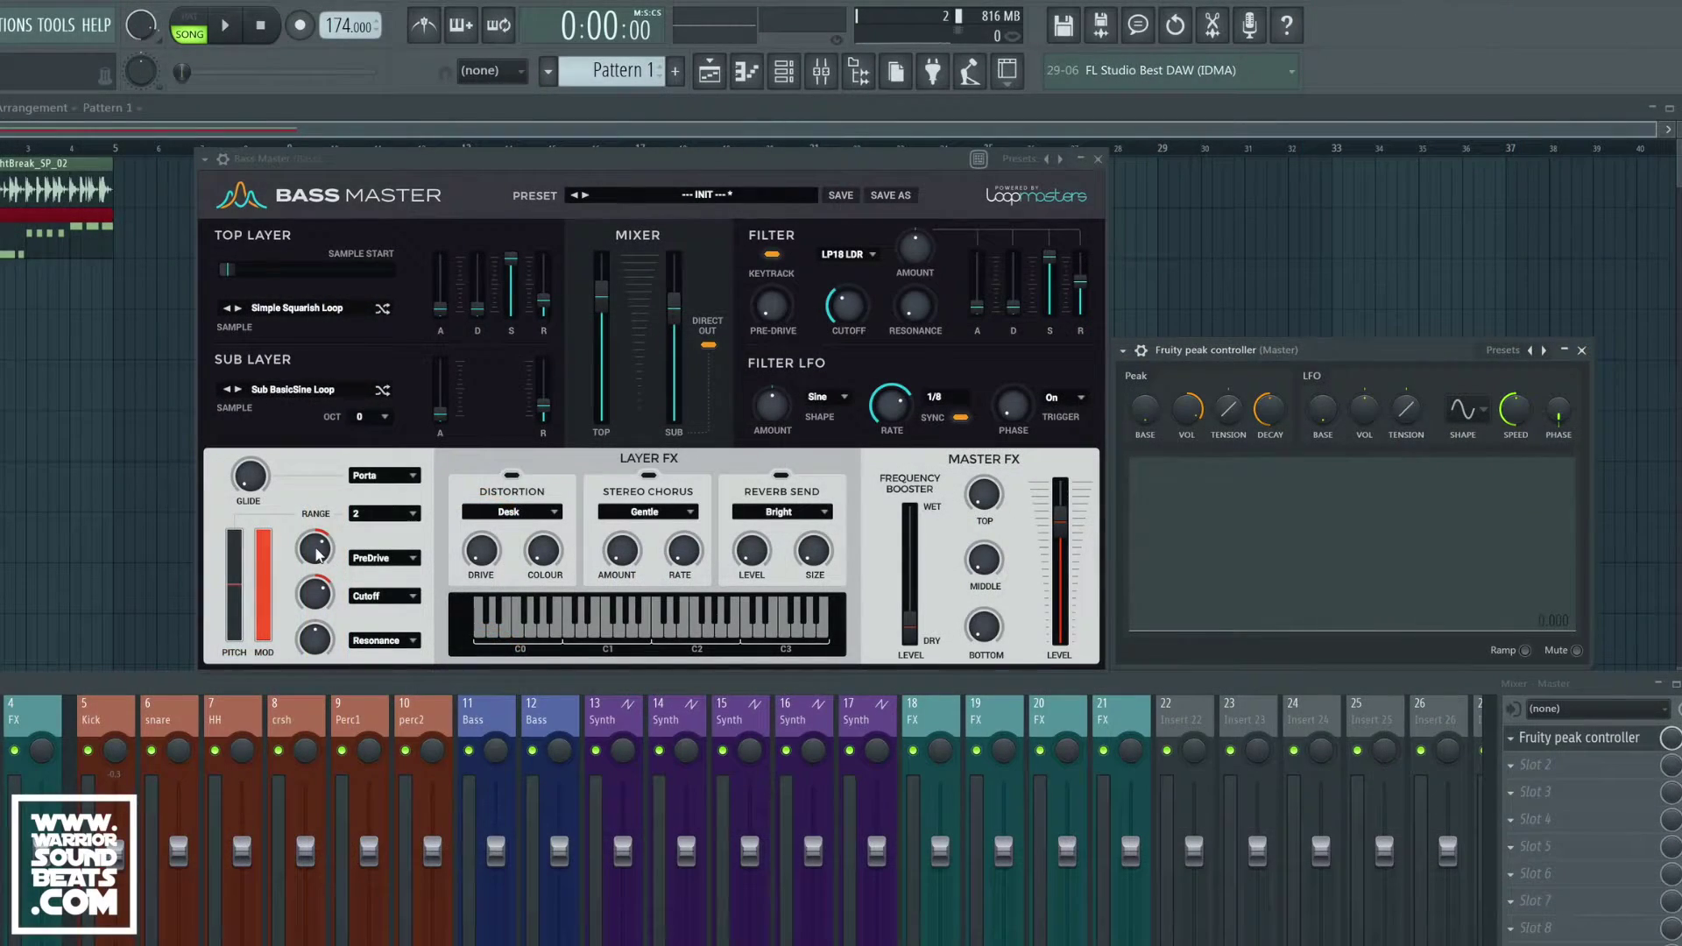
Link the last-tweaked Mod1Amount parameter to the Peak ctrl - LFO controller via Tools > Last tweaked.
drag(318, 554, 318, 554)
click(55, 27)
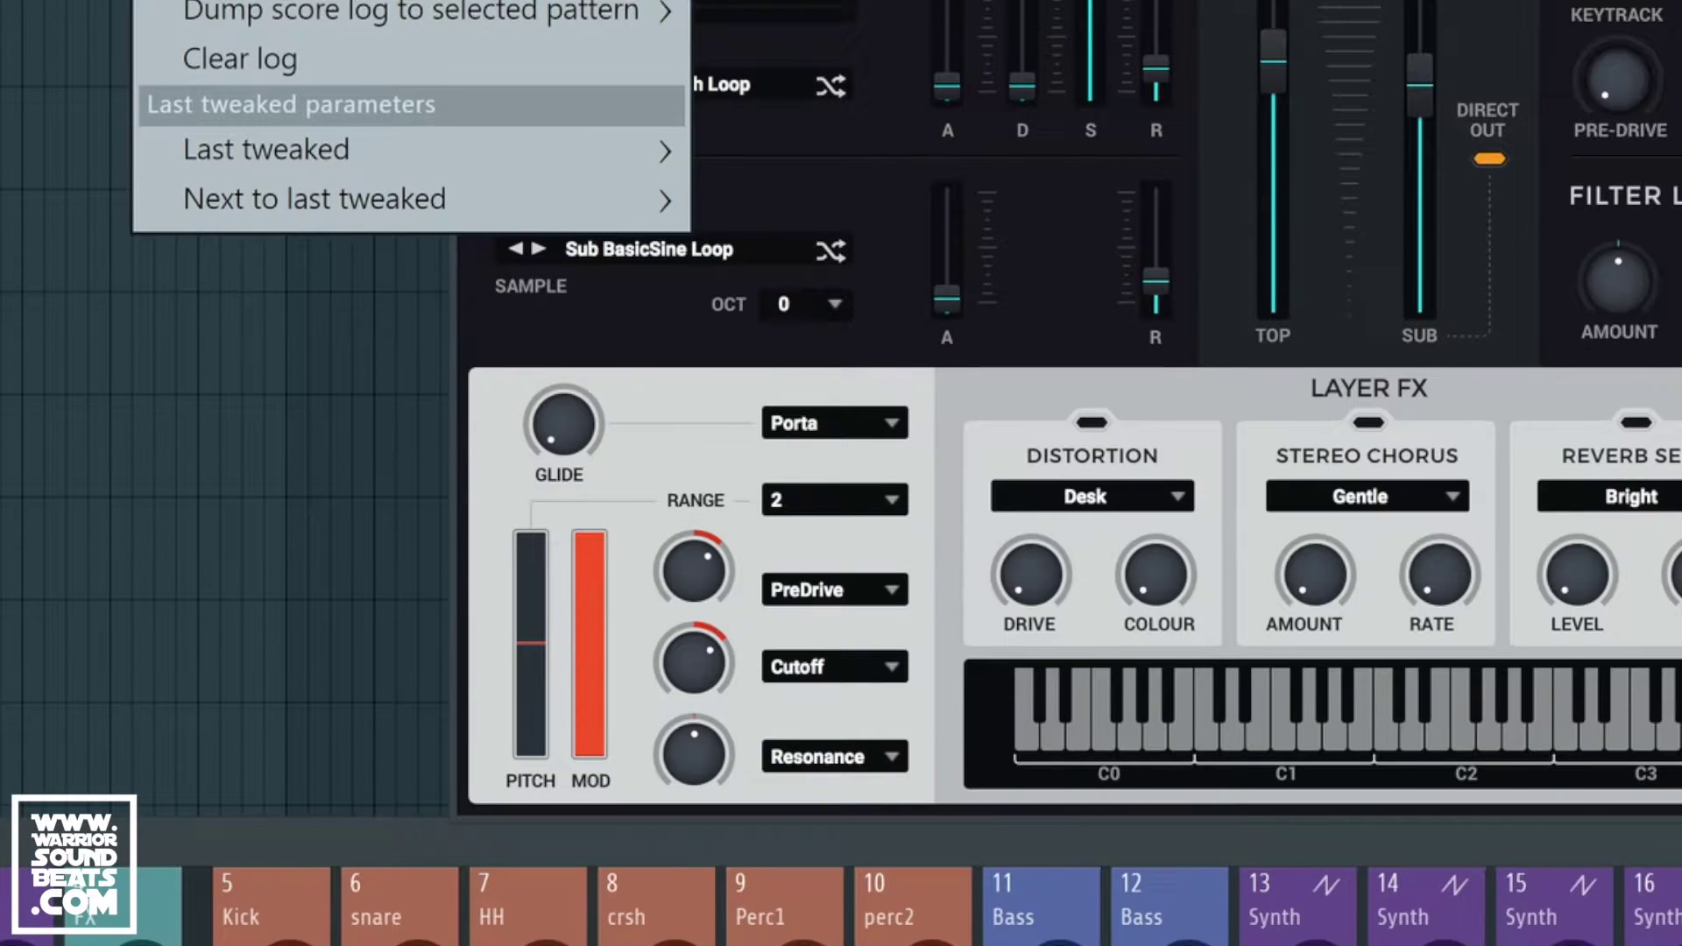
mouse_move(400, 688)
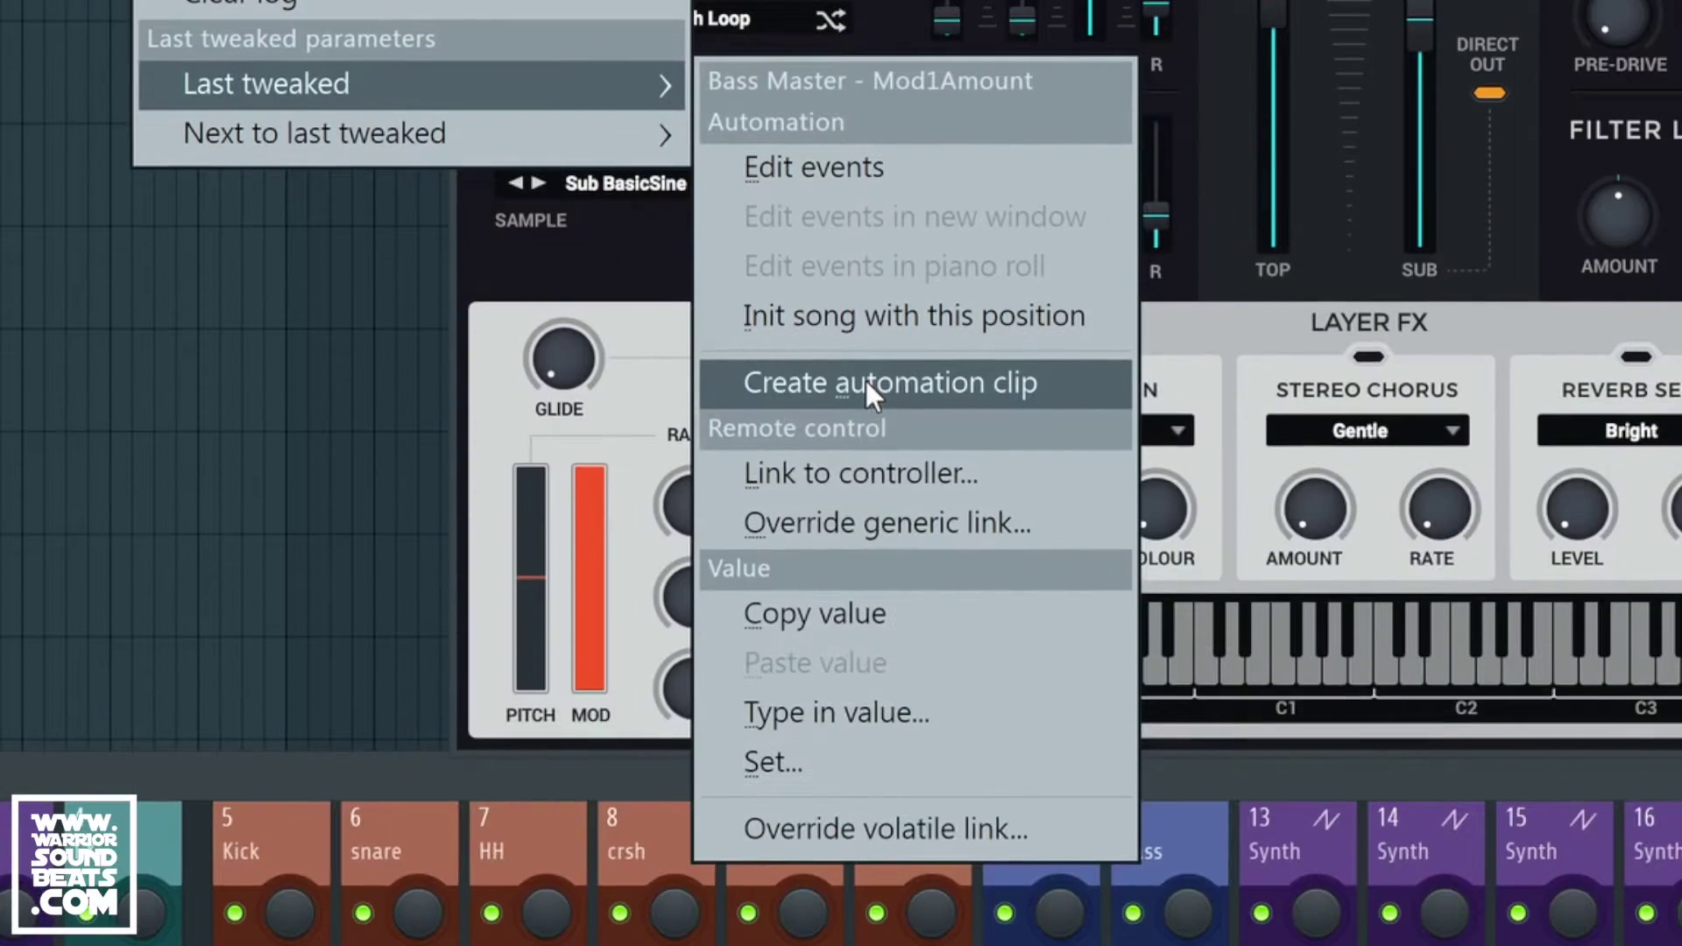
click(843, 485)
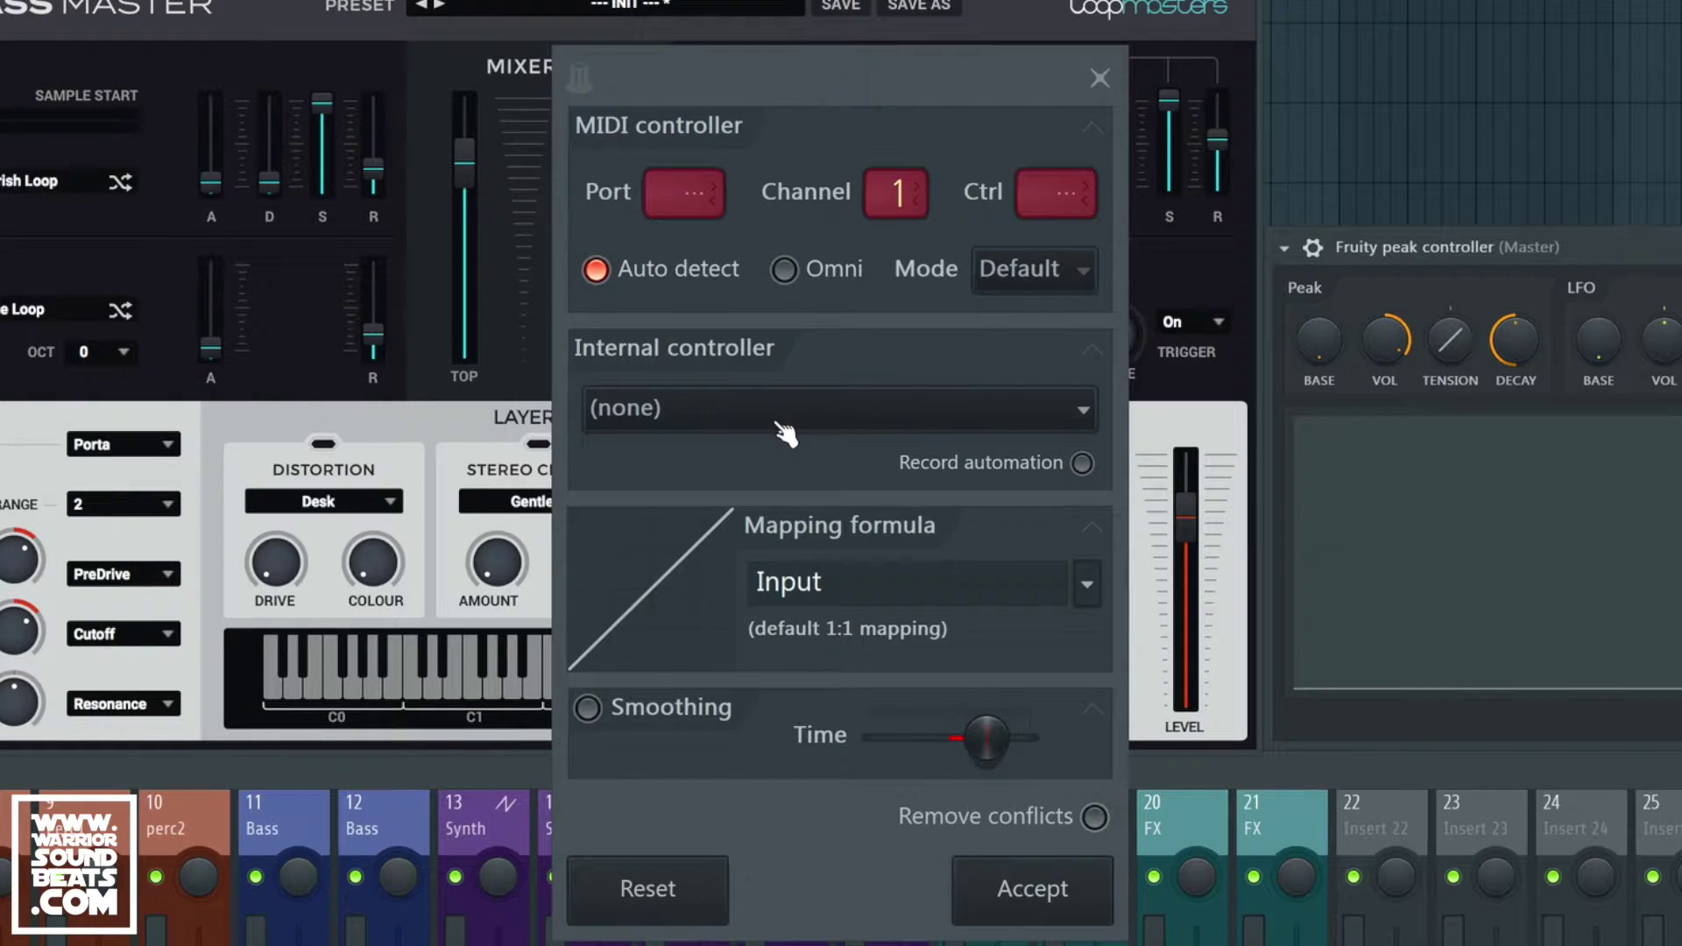
click(676, 421)
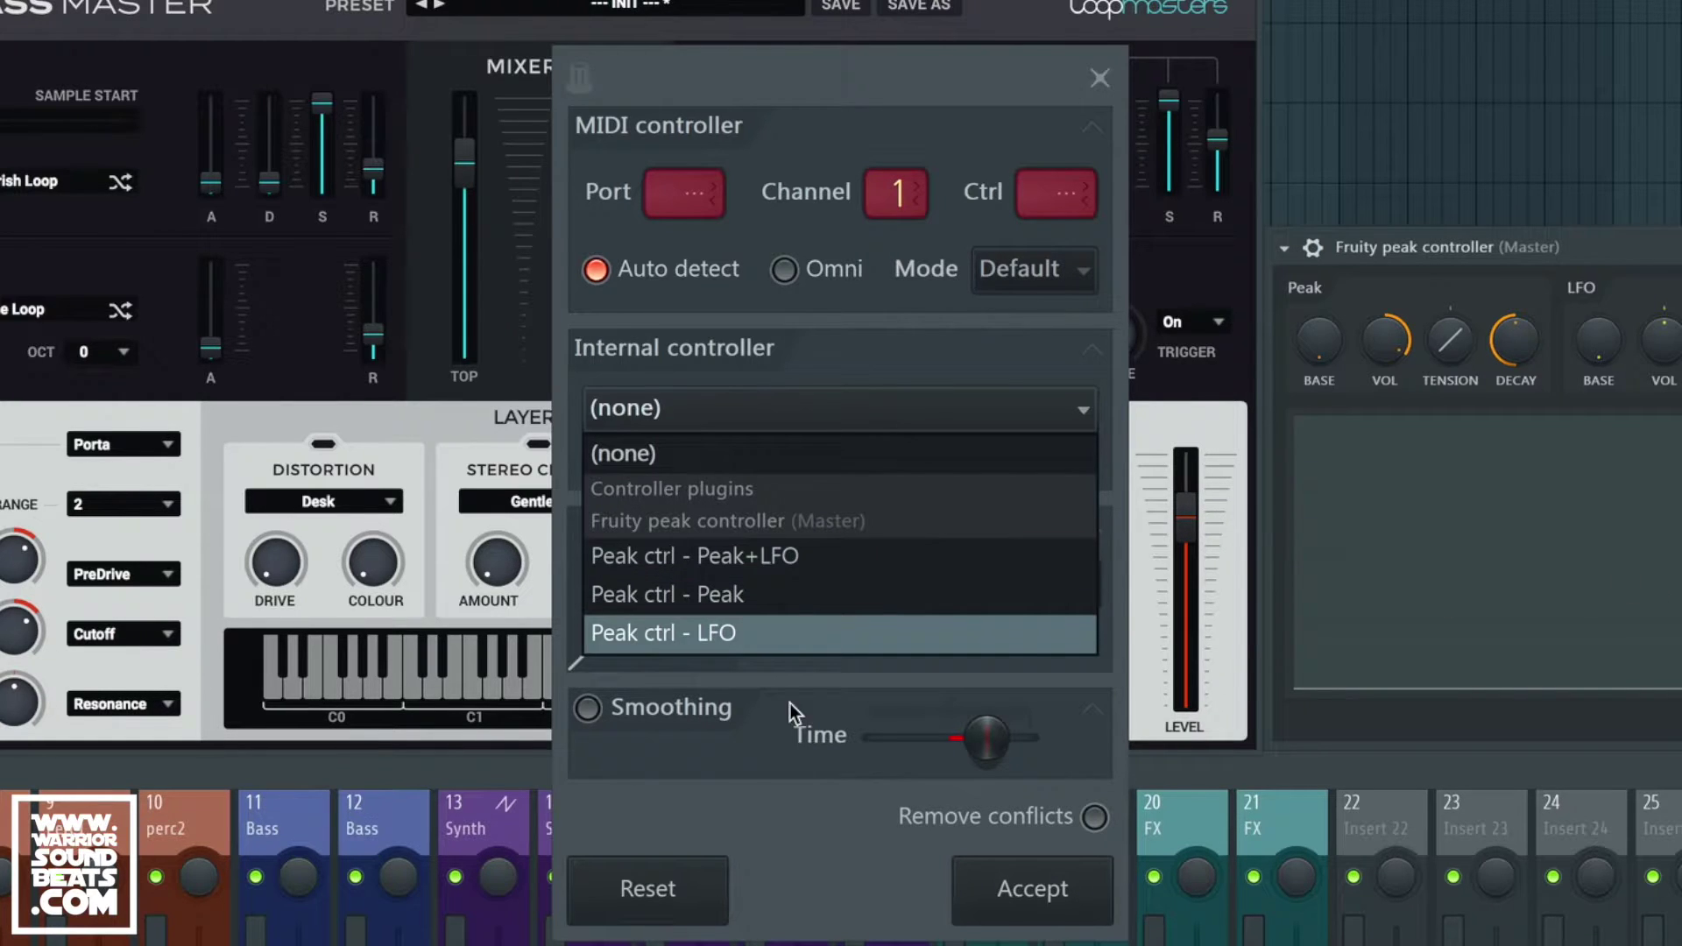
click(744, 636)
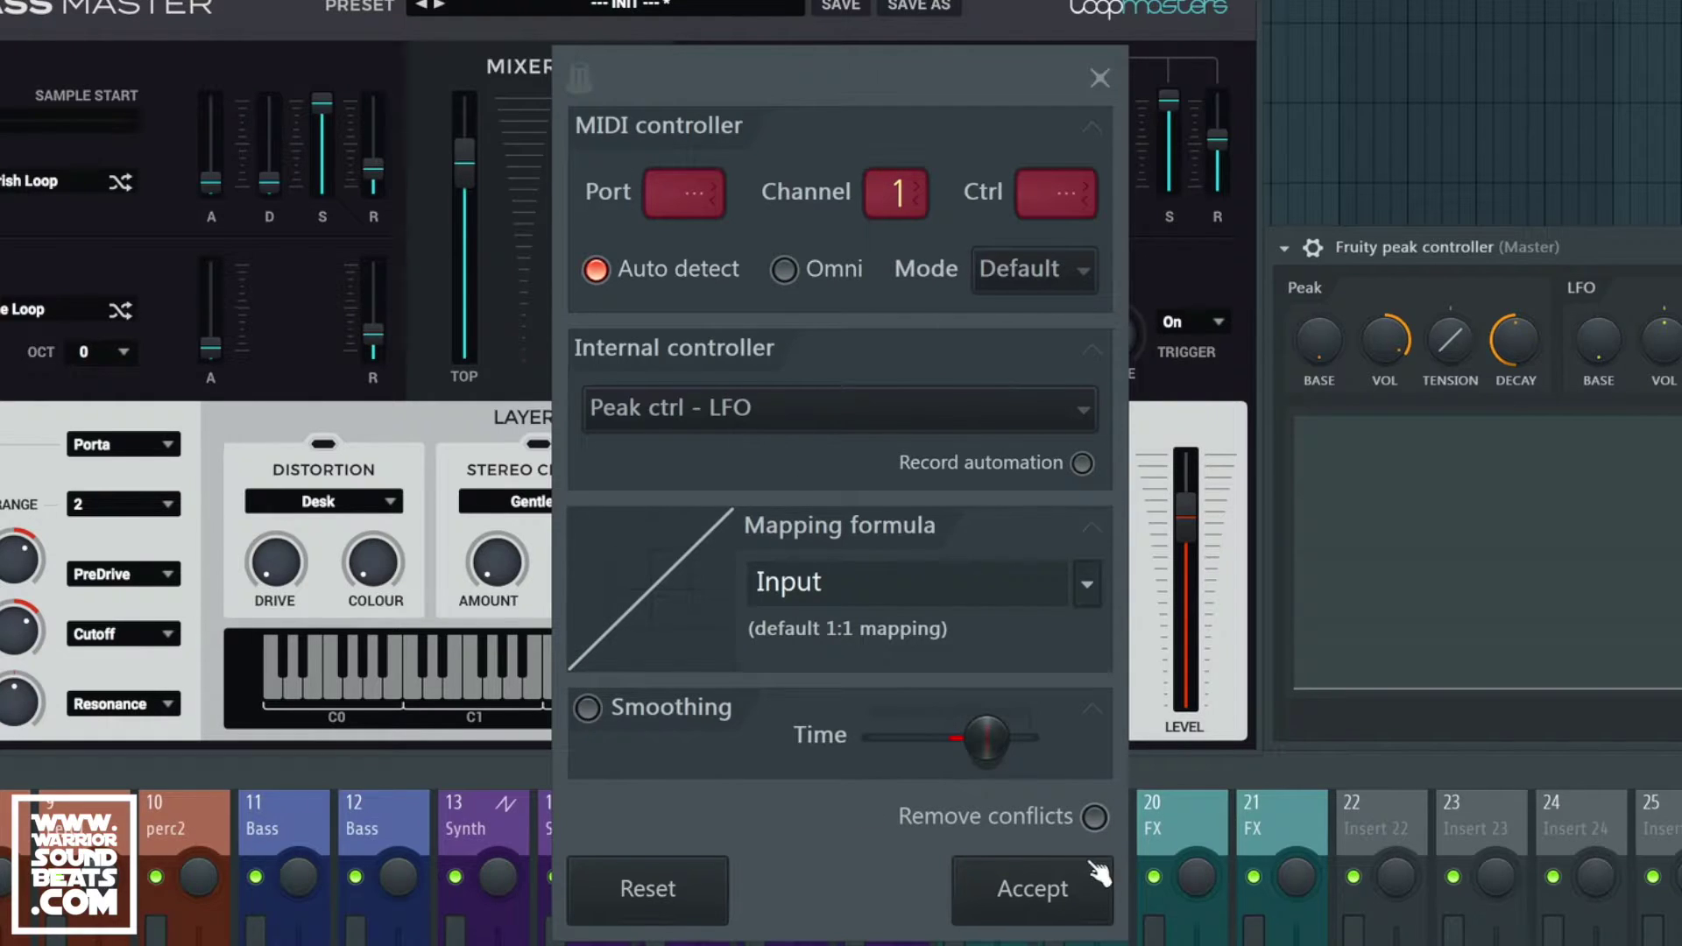
click(1052, 896)
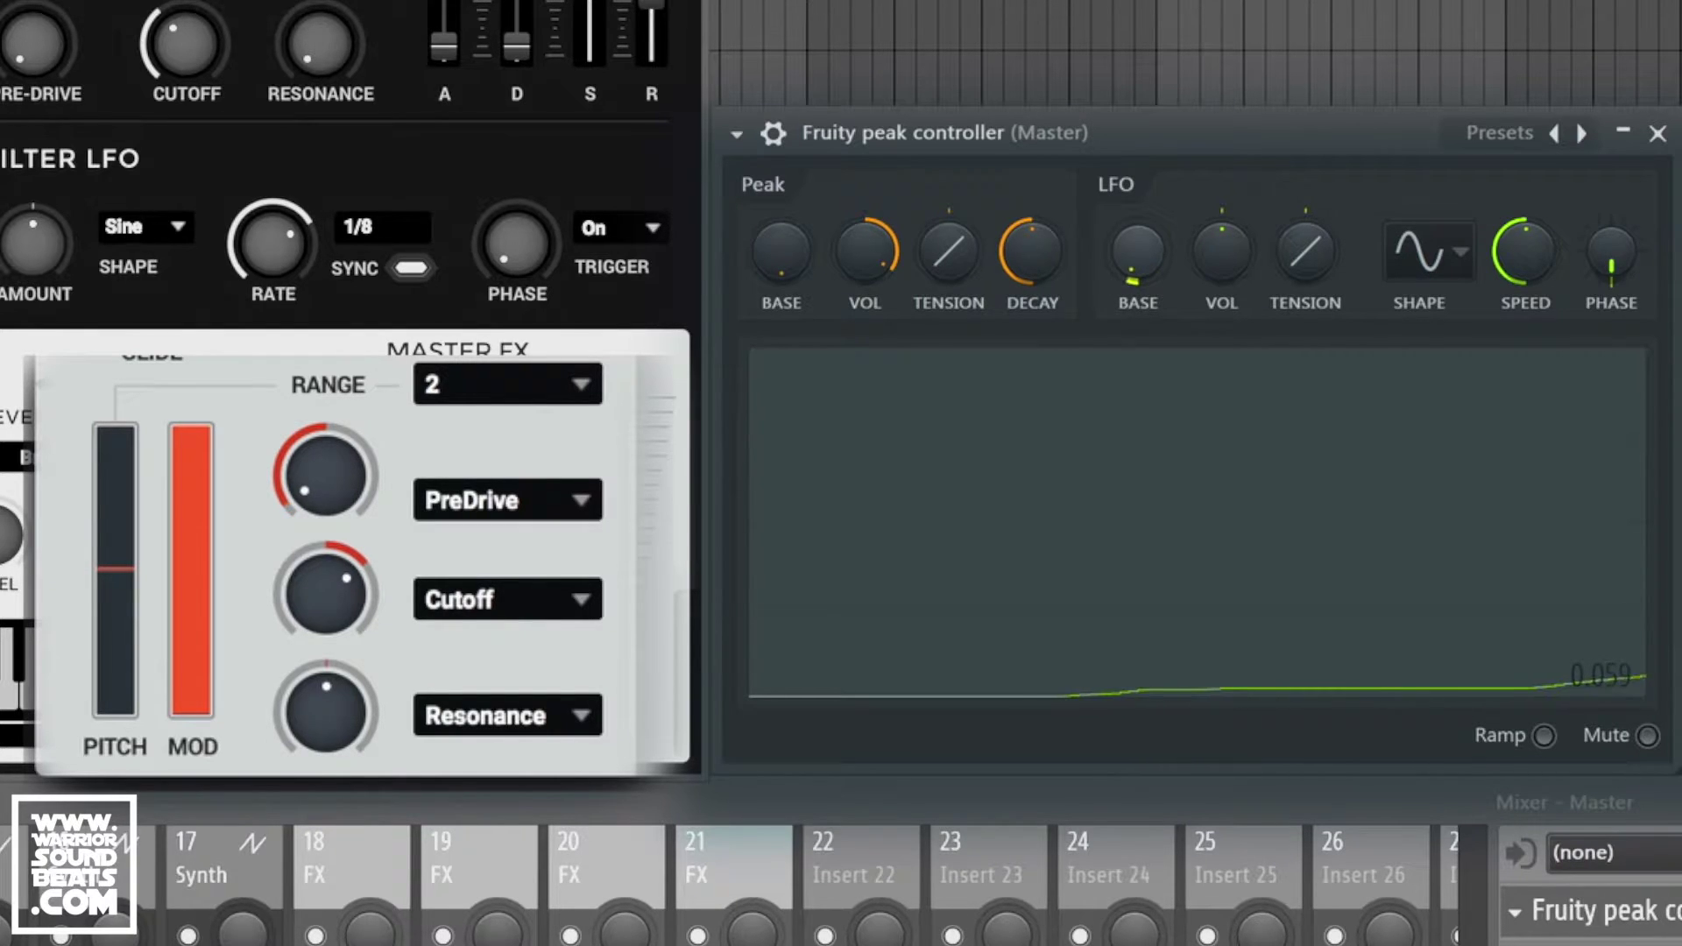
Raise the peak controller's LFO base and volume, then lower the base slightly.
drag(1154, 276, 1155, 219)
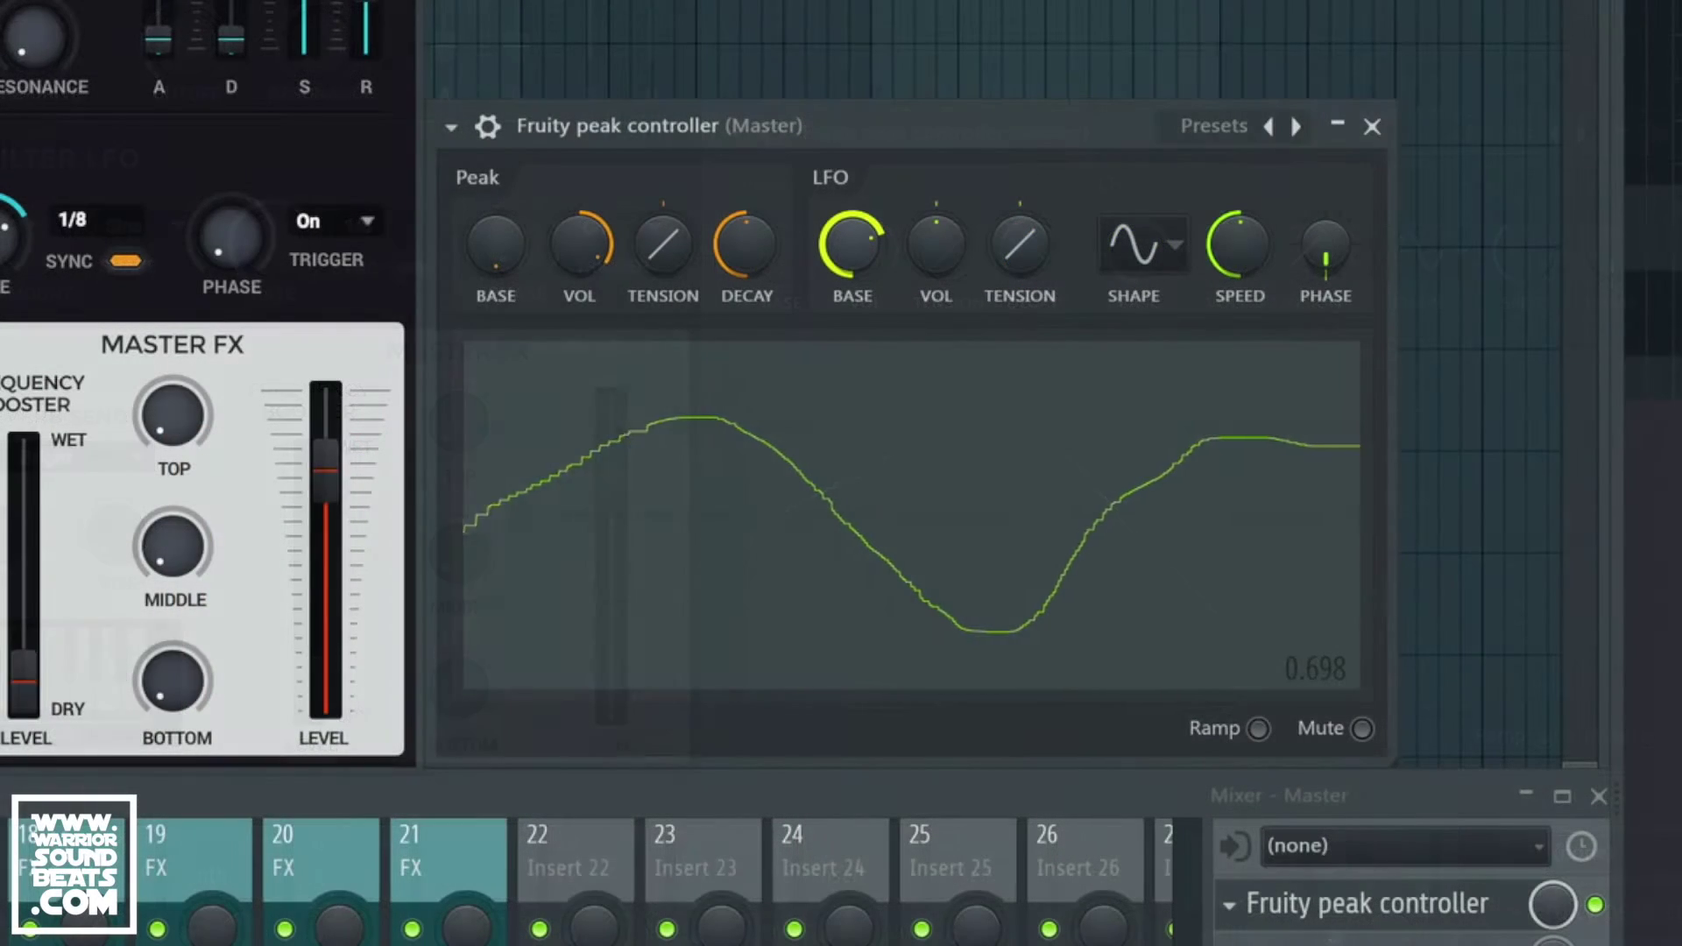
drag(852, 245, 855, 267)
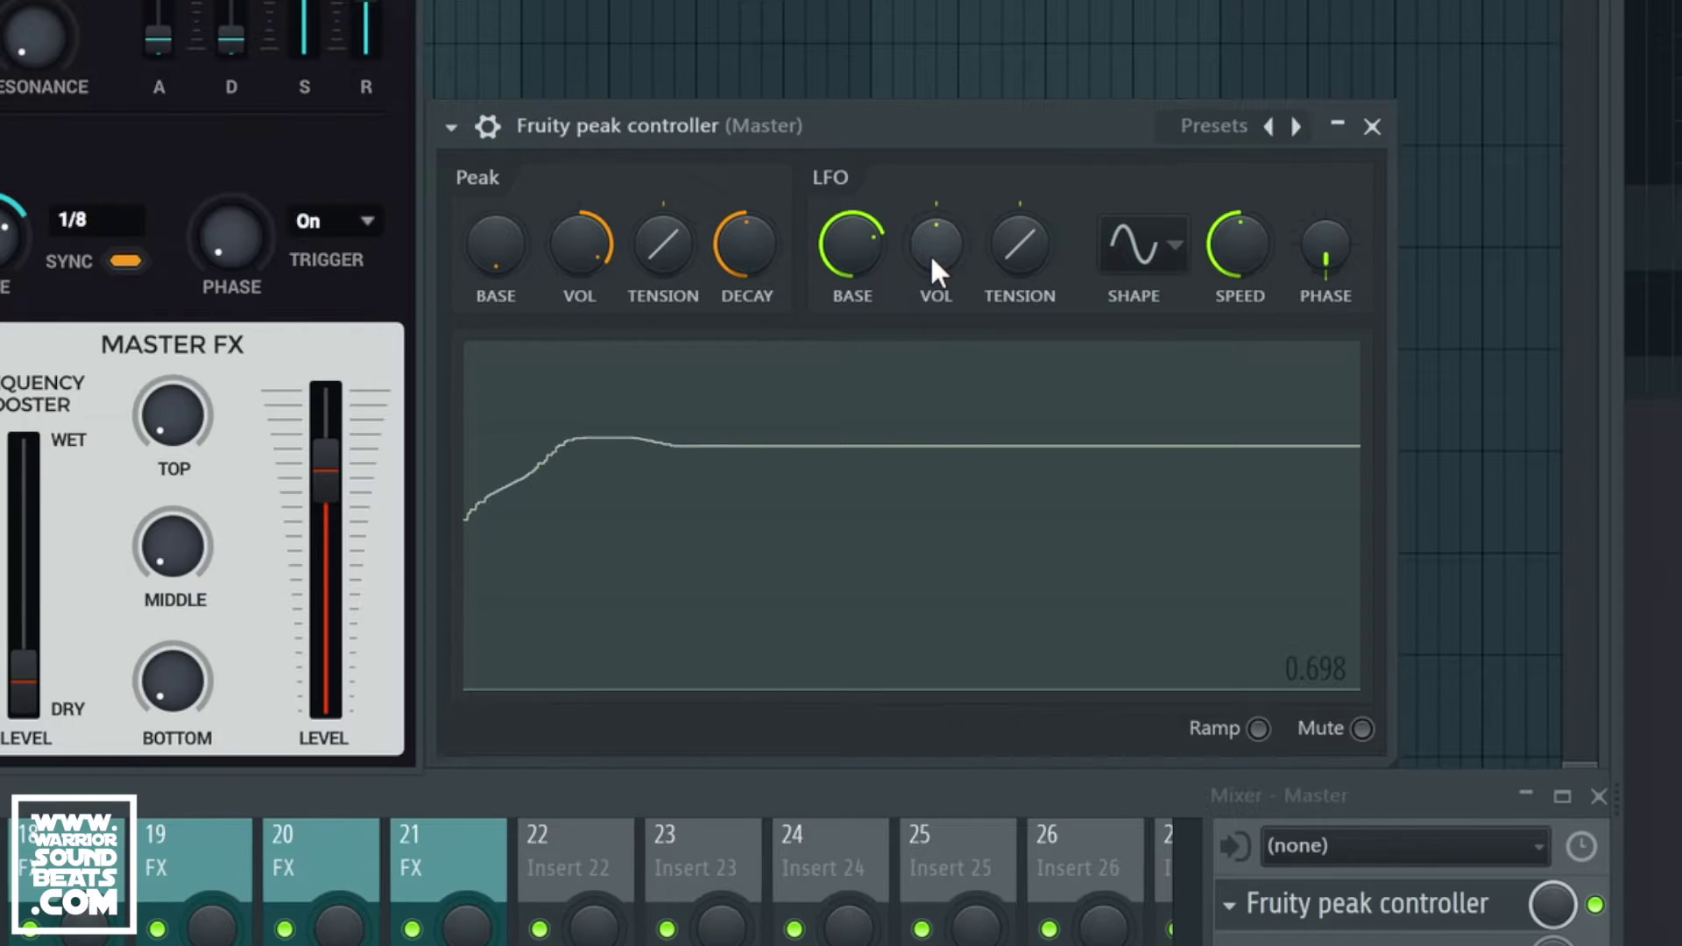
drag(939, 261, 939, 245)
drag(854, 215, 1018, 252)
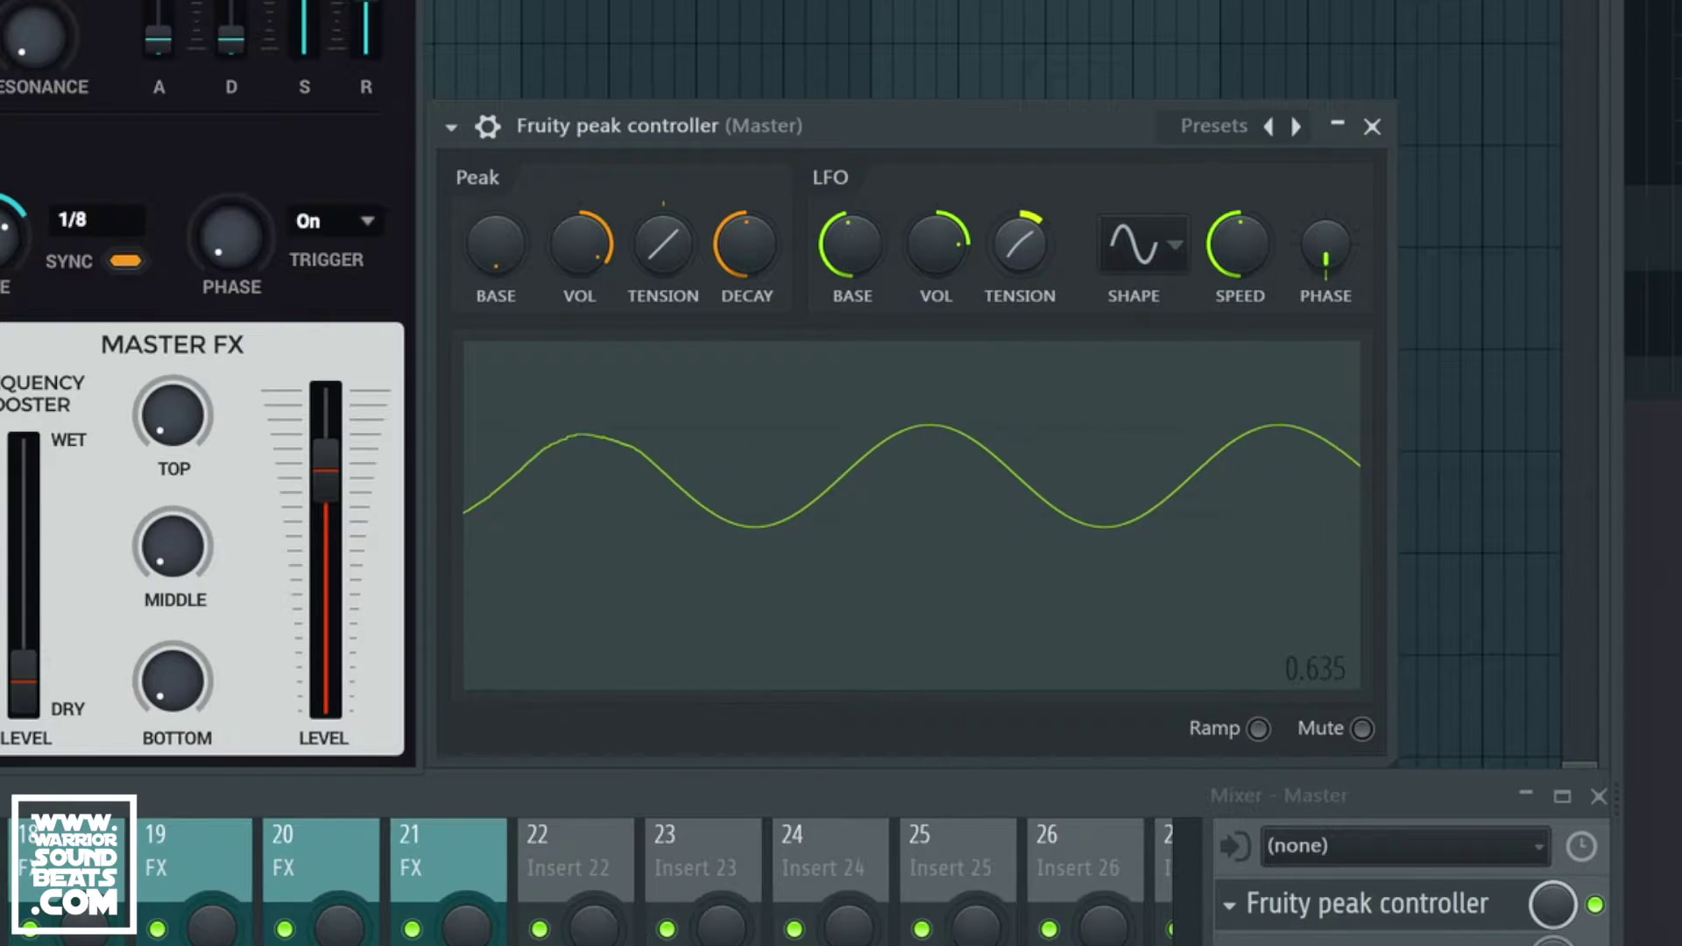
Try LFO tension and a triangle wave, then reset tension and keep the sine shape.
mouse_move(1021, 244)
mouse_down()
mouse_move(1021, 215)
mouse_move(1020, 243)
mouse_up()
click(1151, 235)
click(1179, 343)
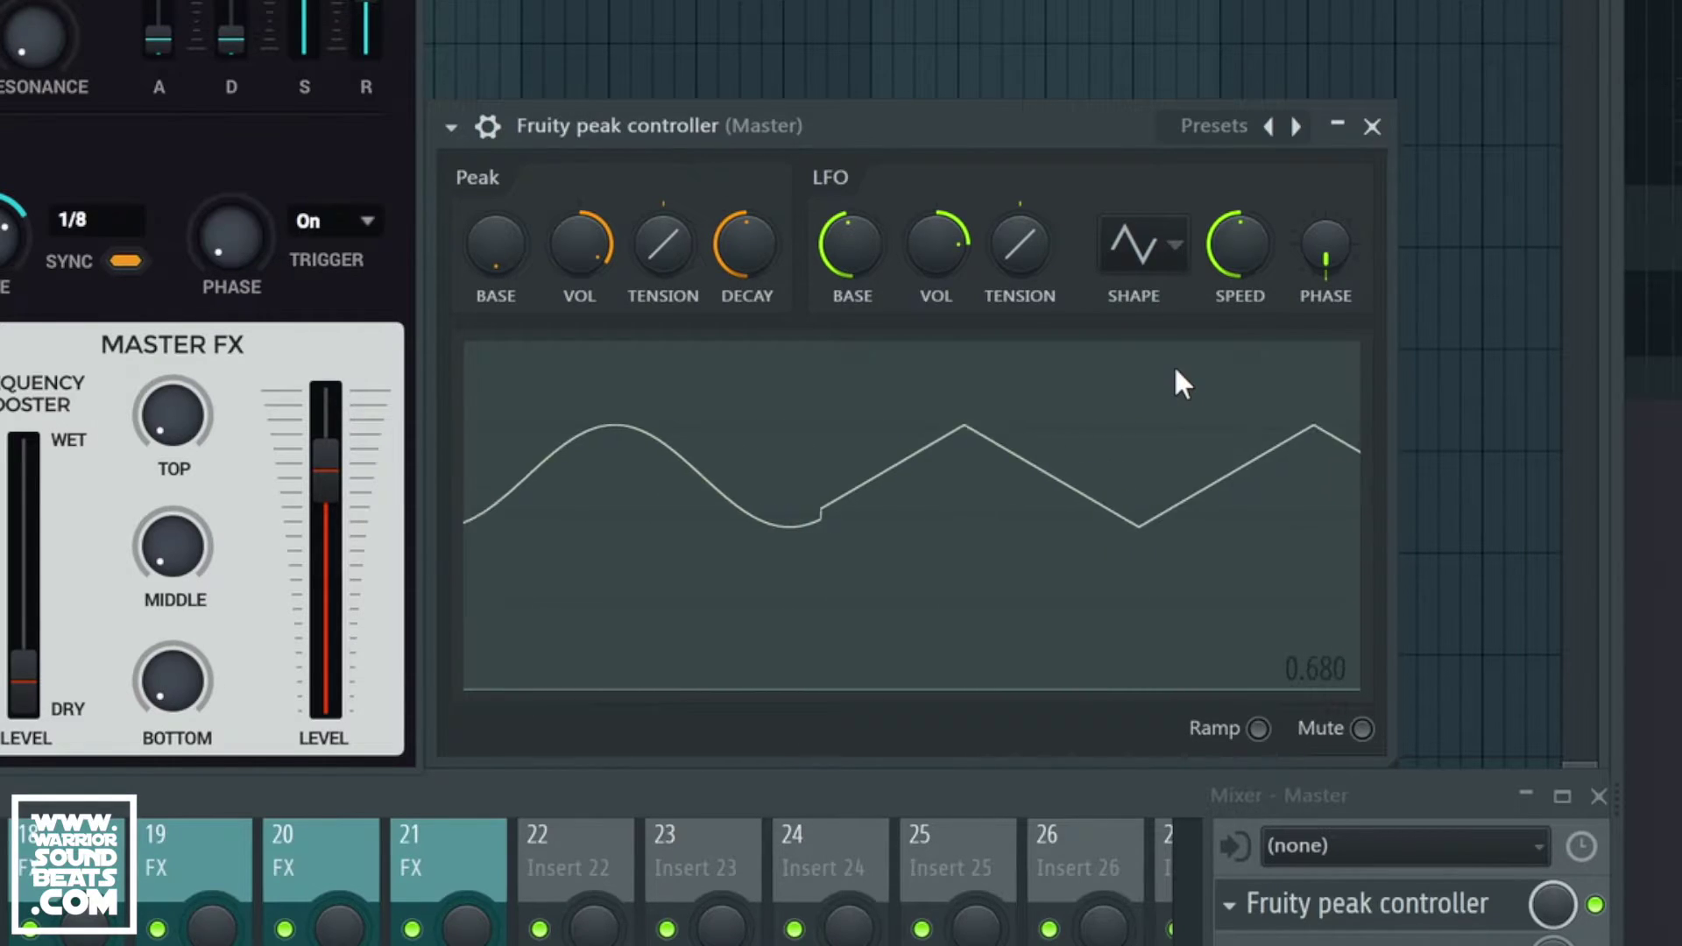
click(1139, 262)
click(1136, 304)
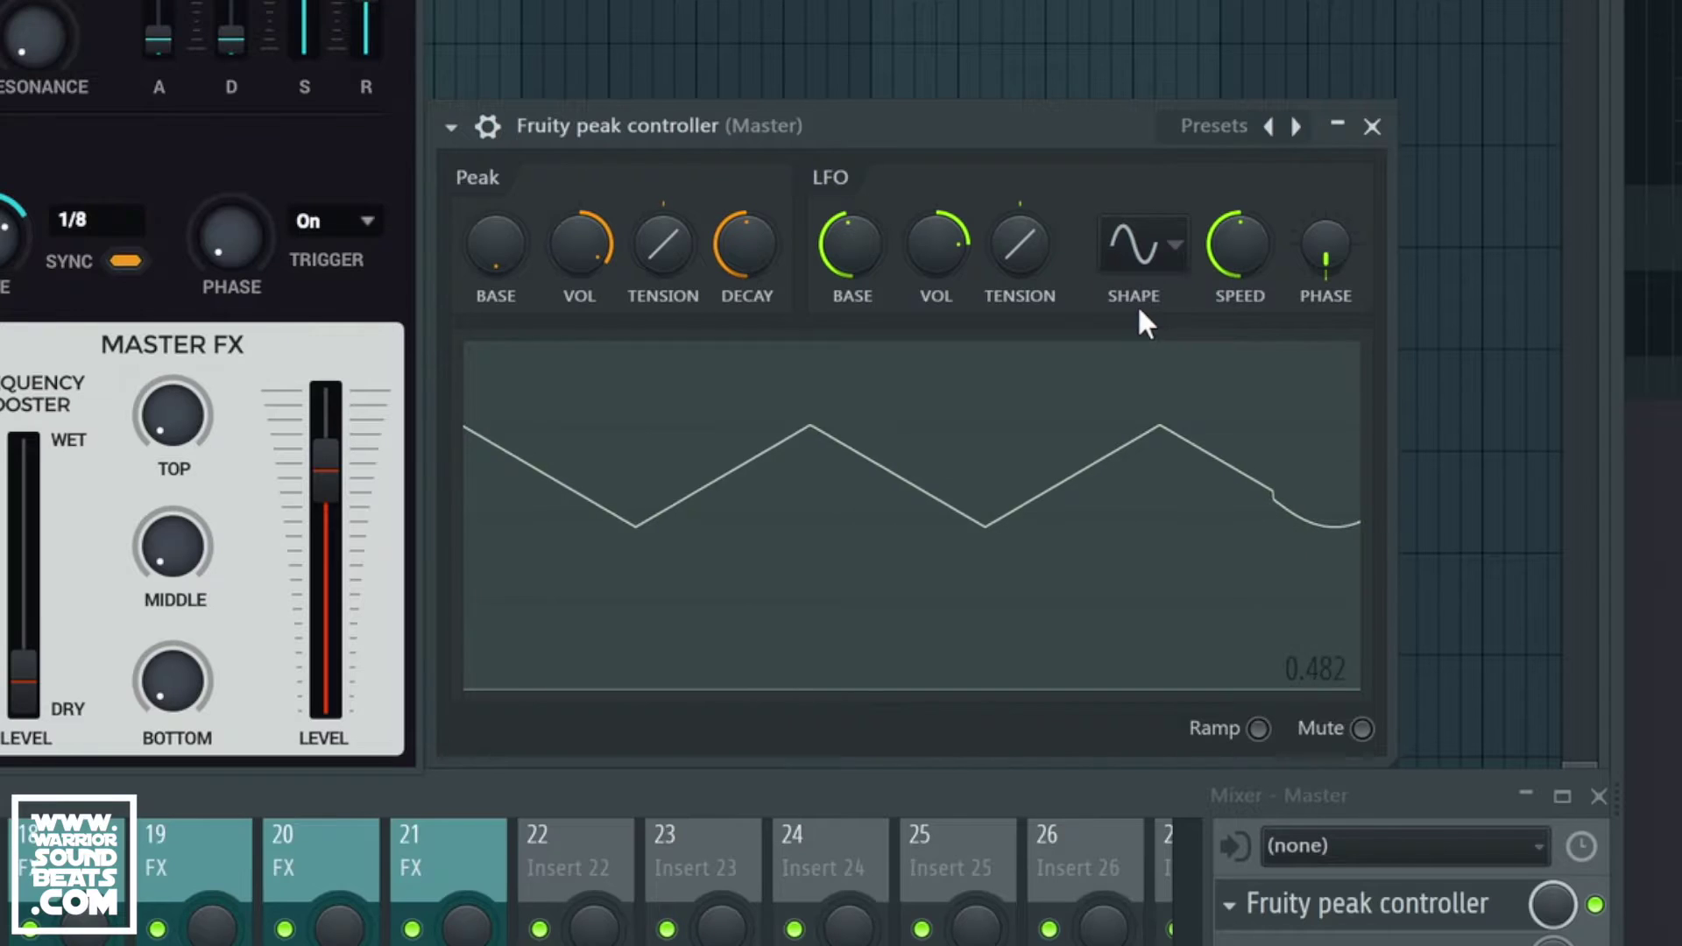
Roughly double the LFO speed and play the song to hear the modulation.
click(1231, 244)
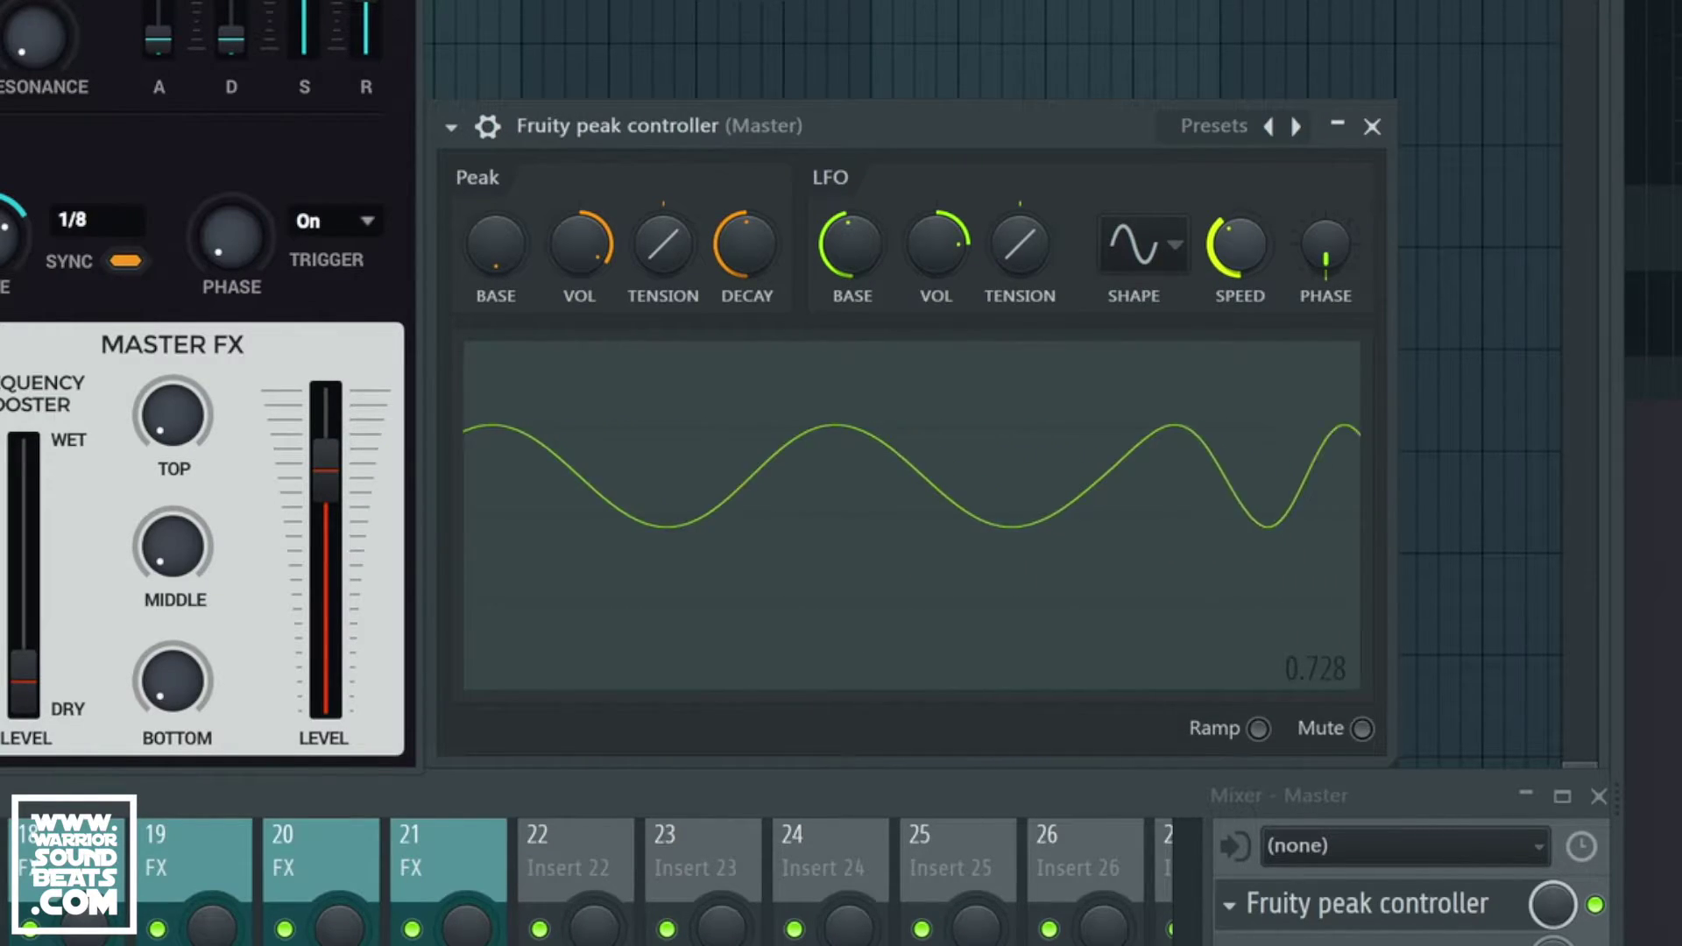
mouse_move(1231, 244)
mouse_down()
mouse_move(1231, 219)
mouse_move(1236, 244)
mouse_up()
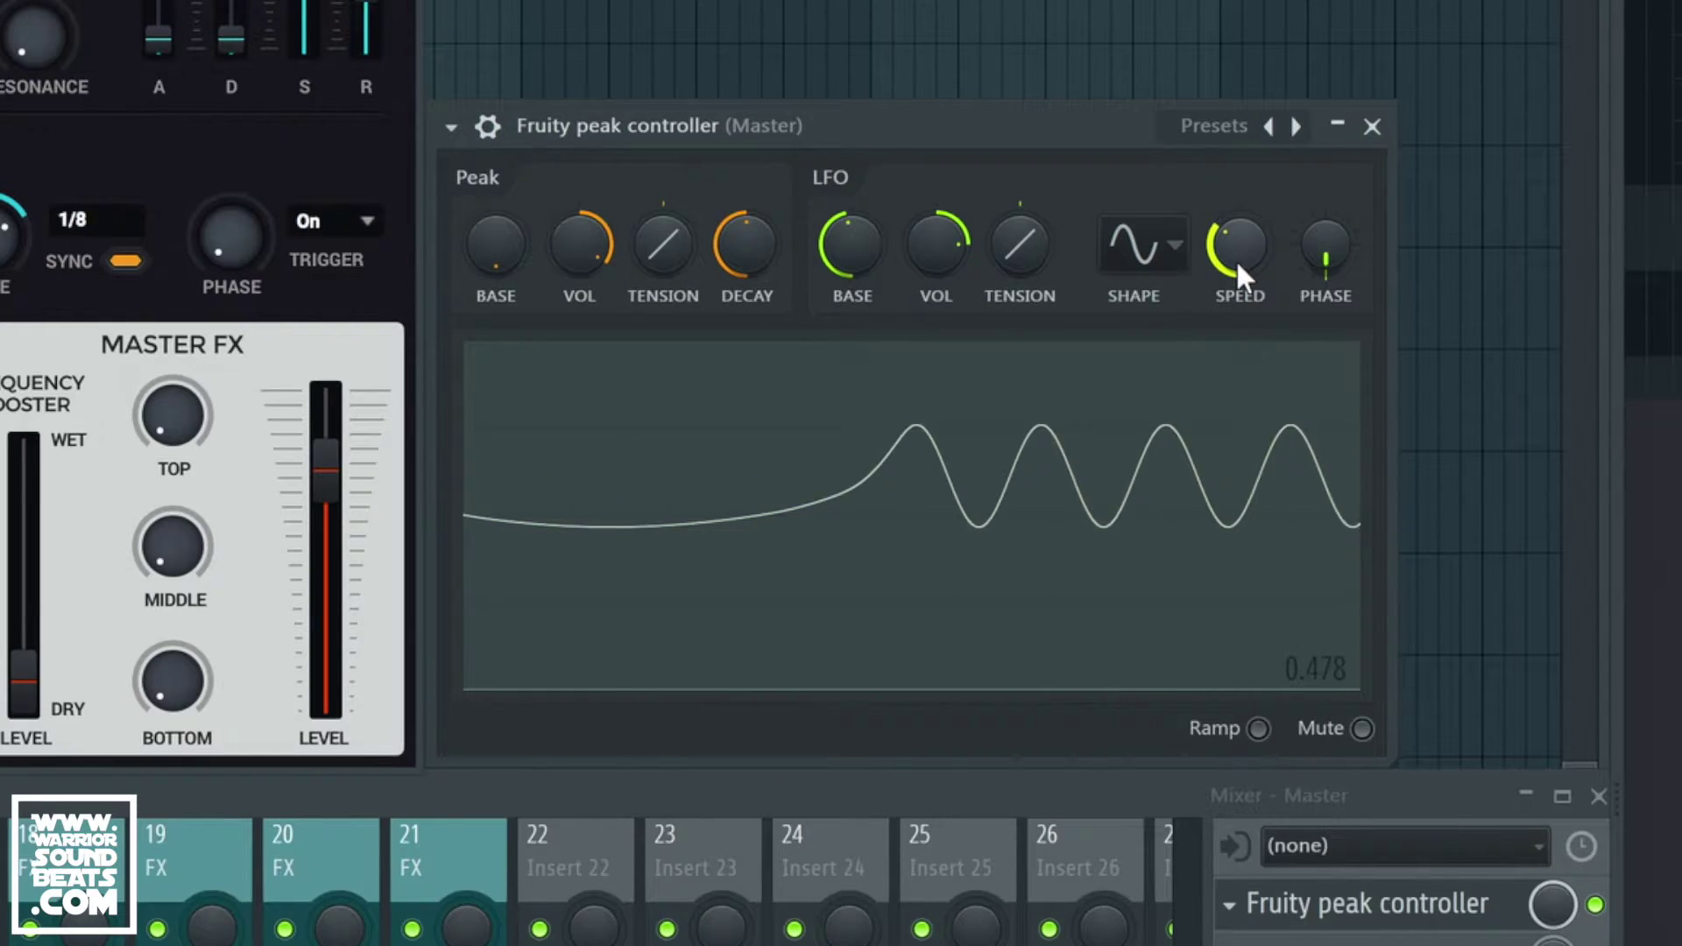
click(1236, 262)
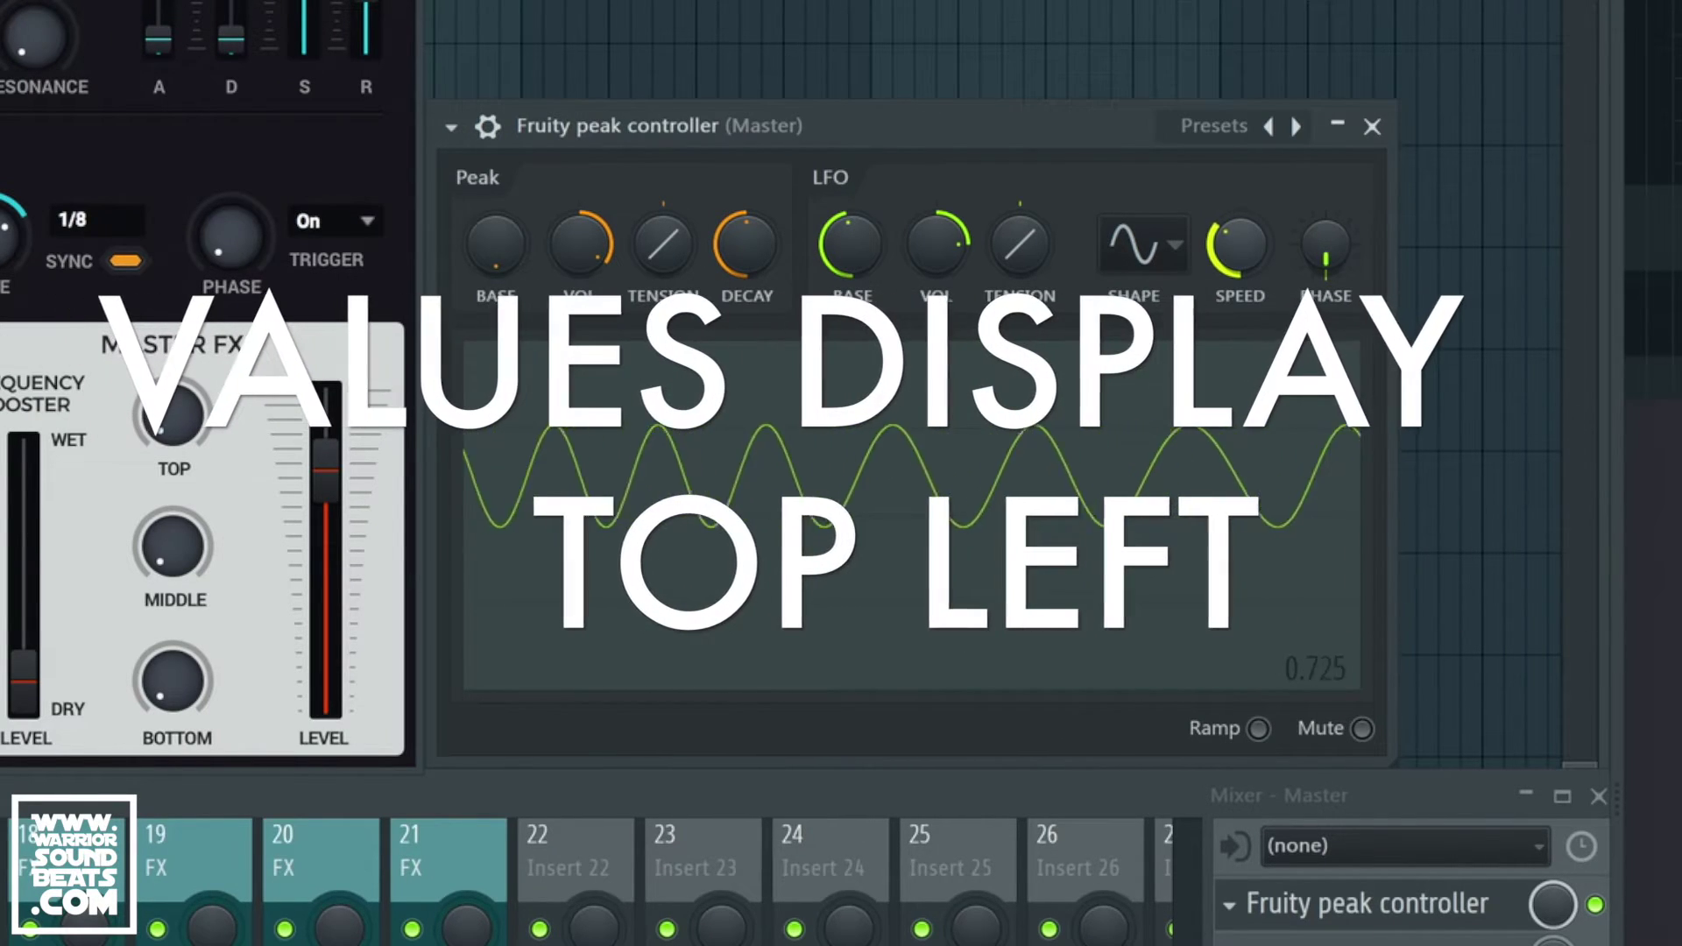
drag(1235, 244, 1235, 218)
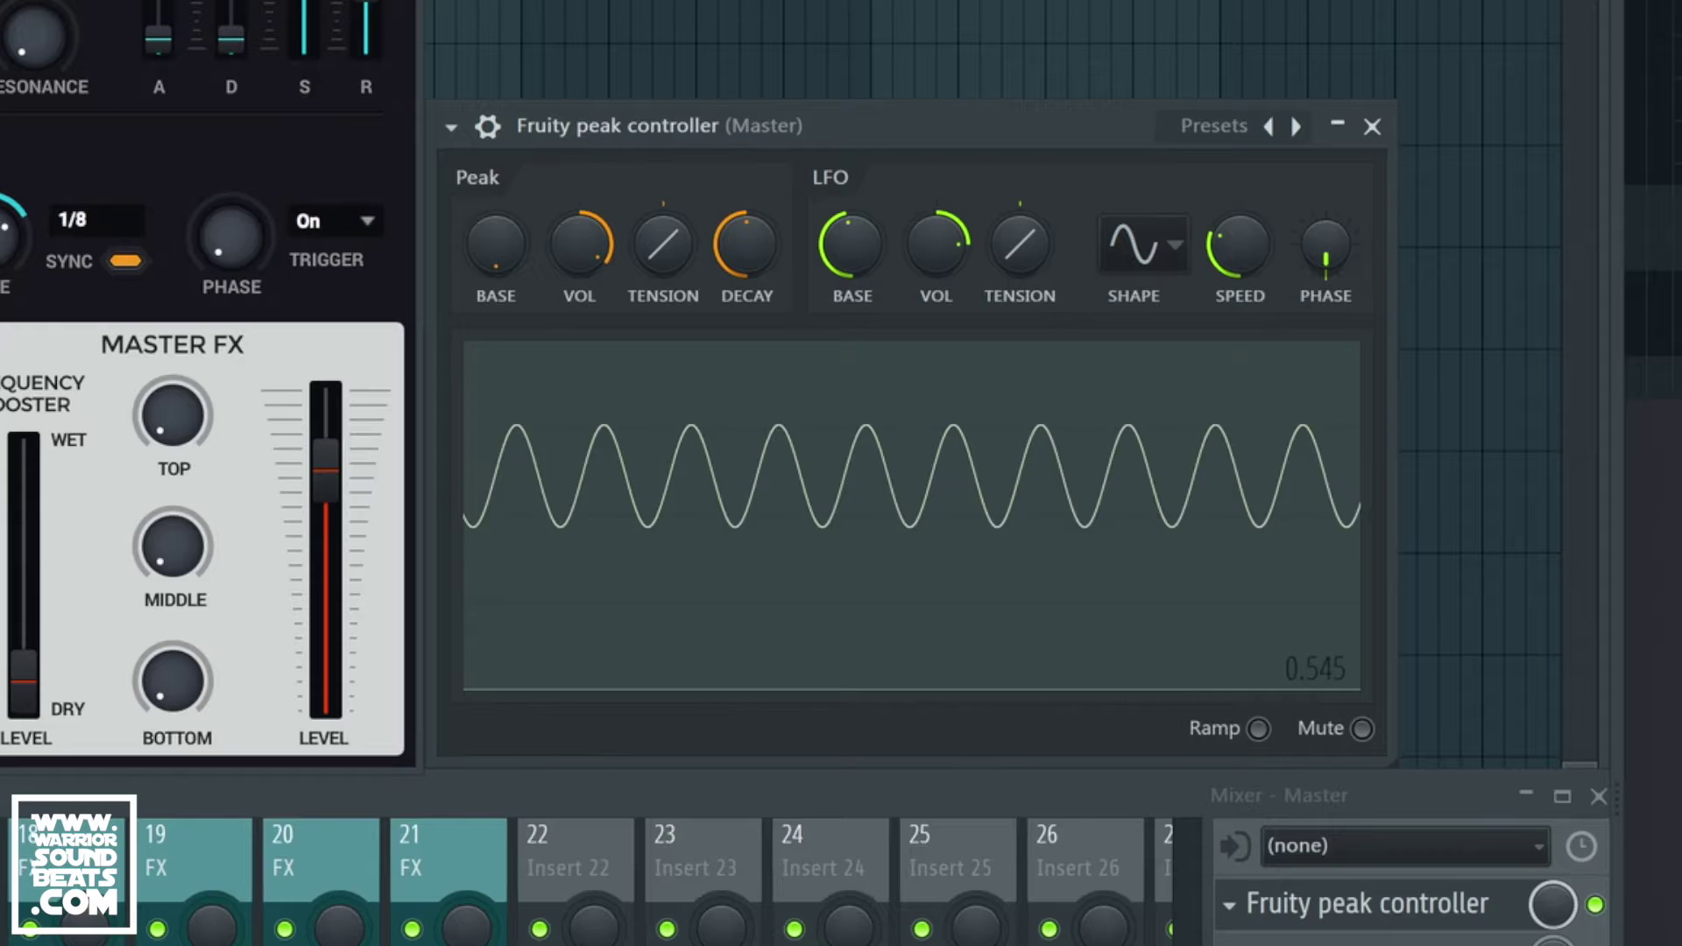
key(space)
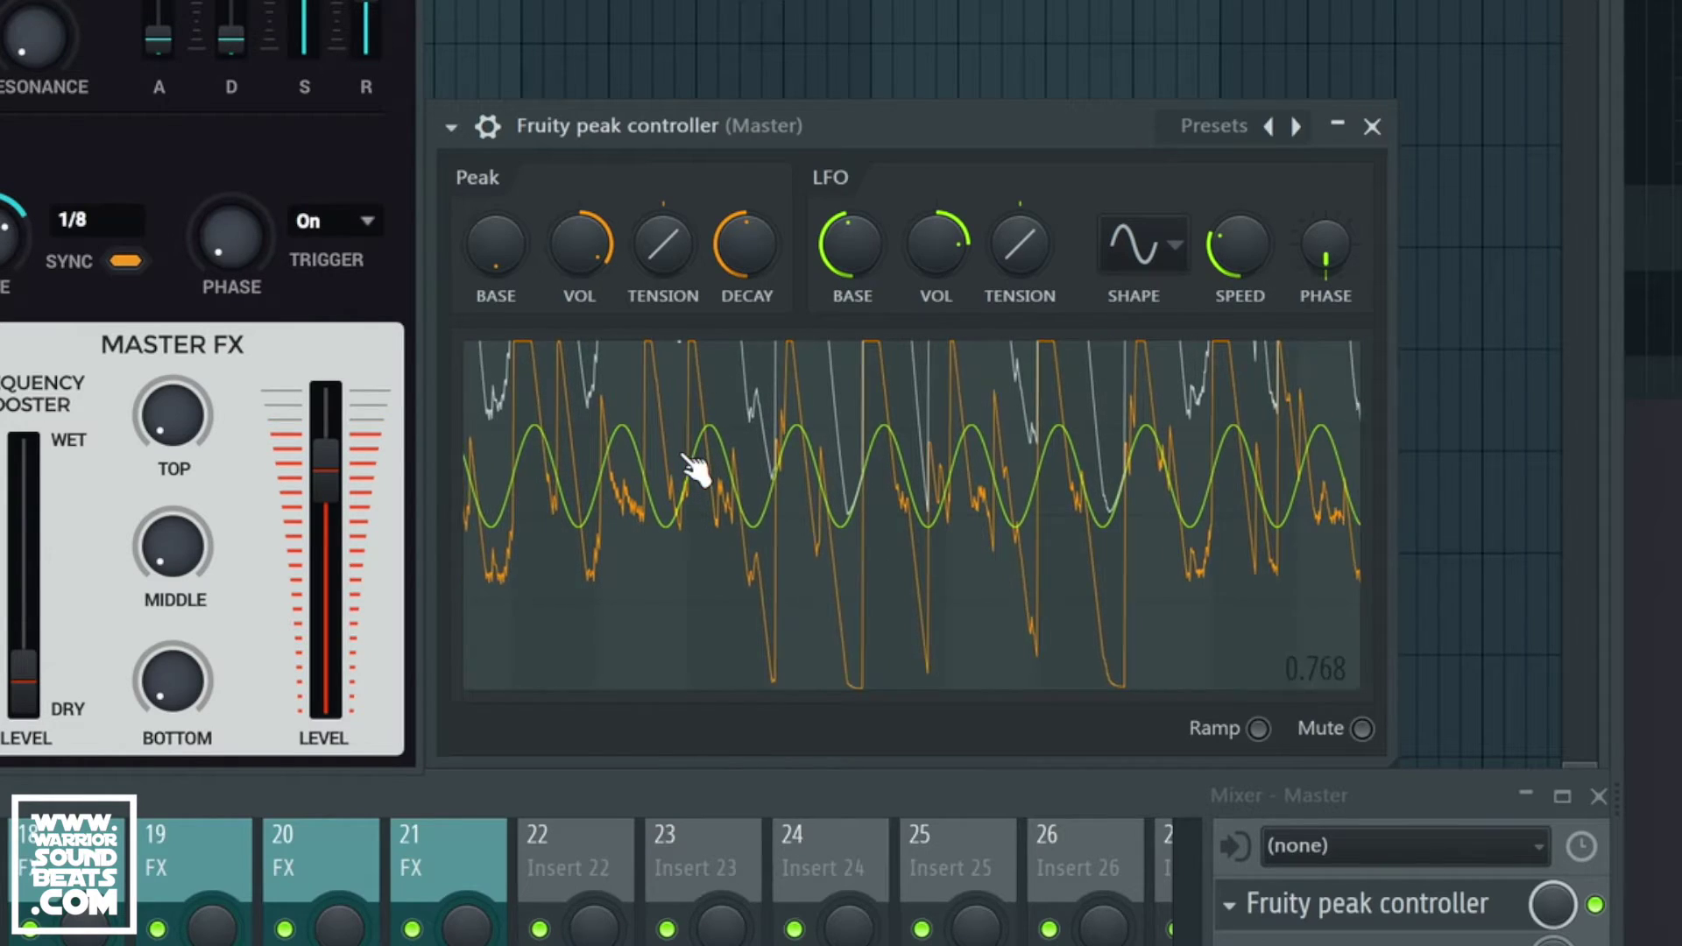
key(space)
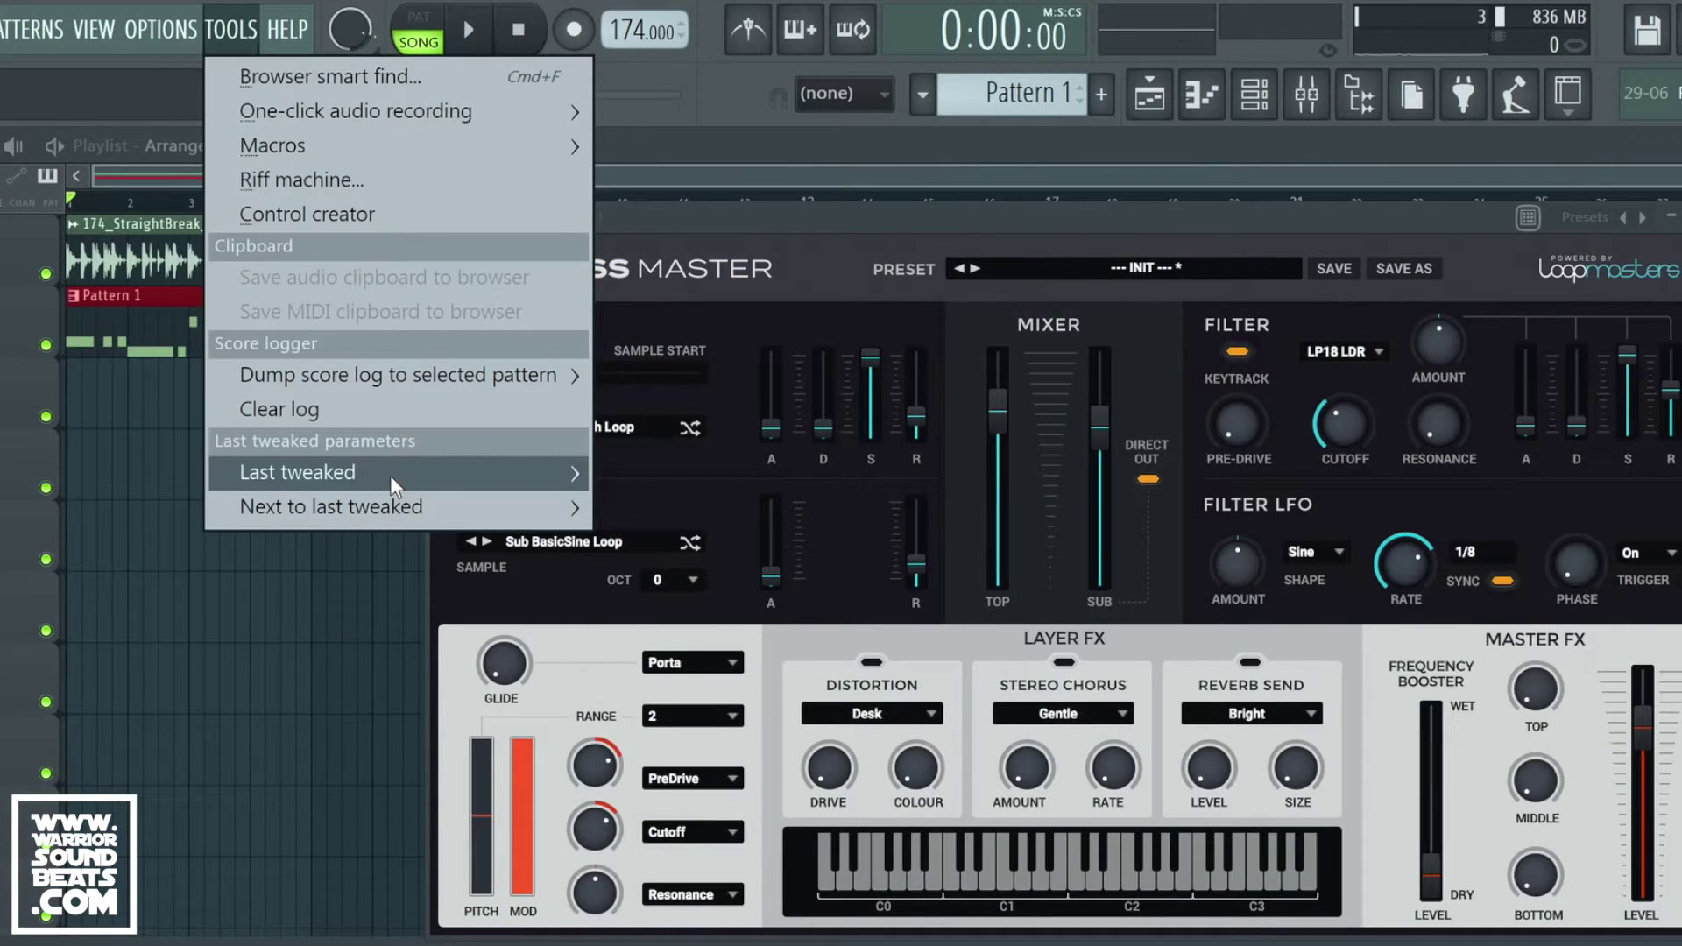
Link Mod2Amount to Peak ctrl - LFO with Remove conflicts turned on.
mouse_move(392, 475)
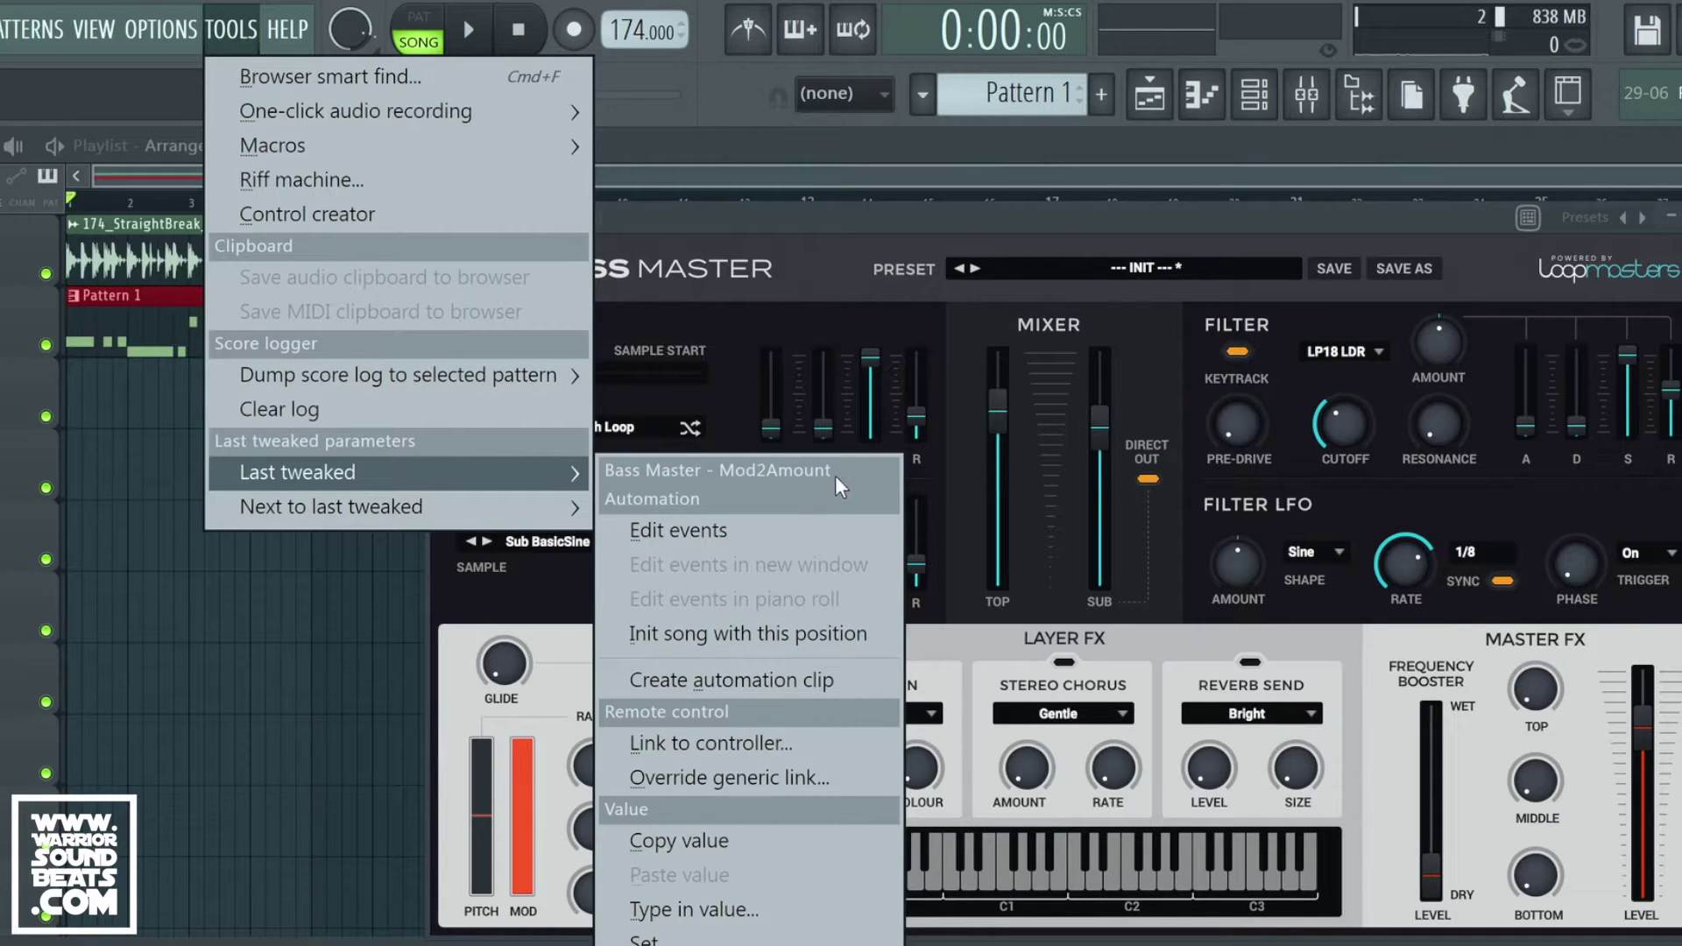
click(718, 743)
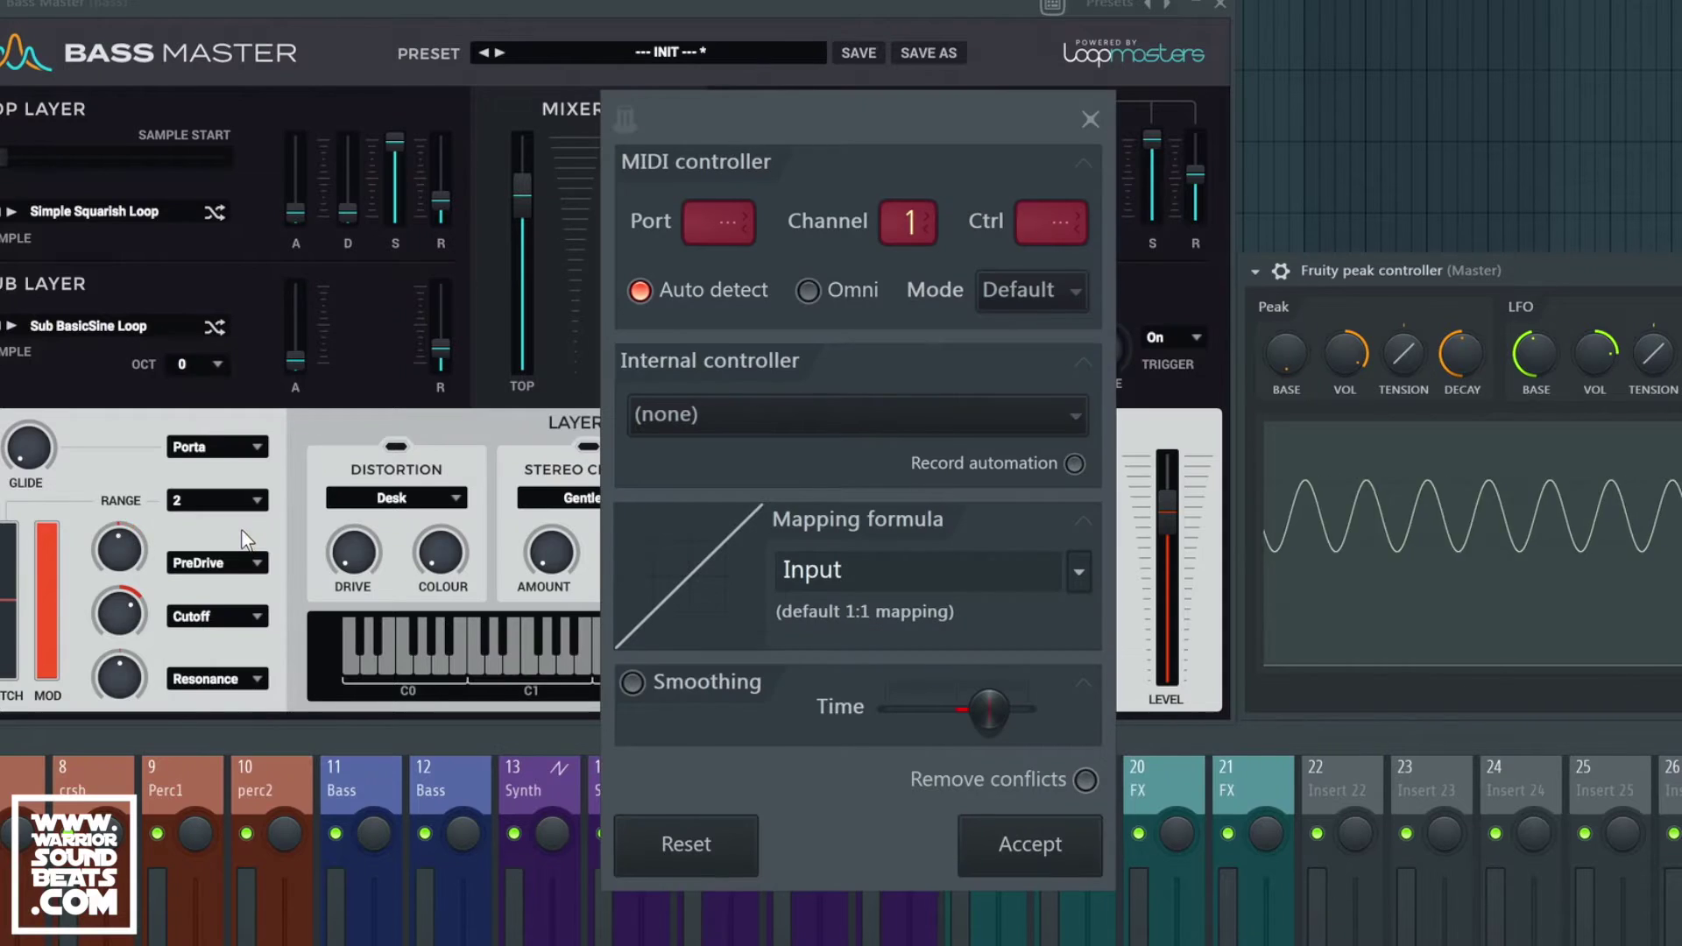
click(892, 423)
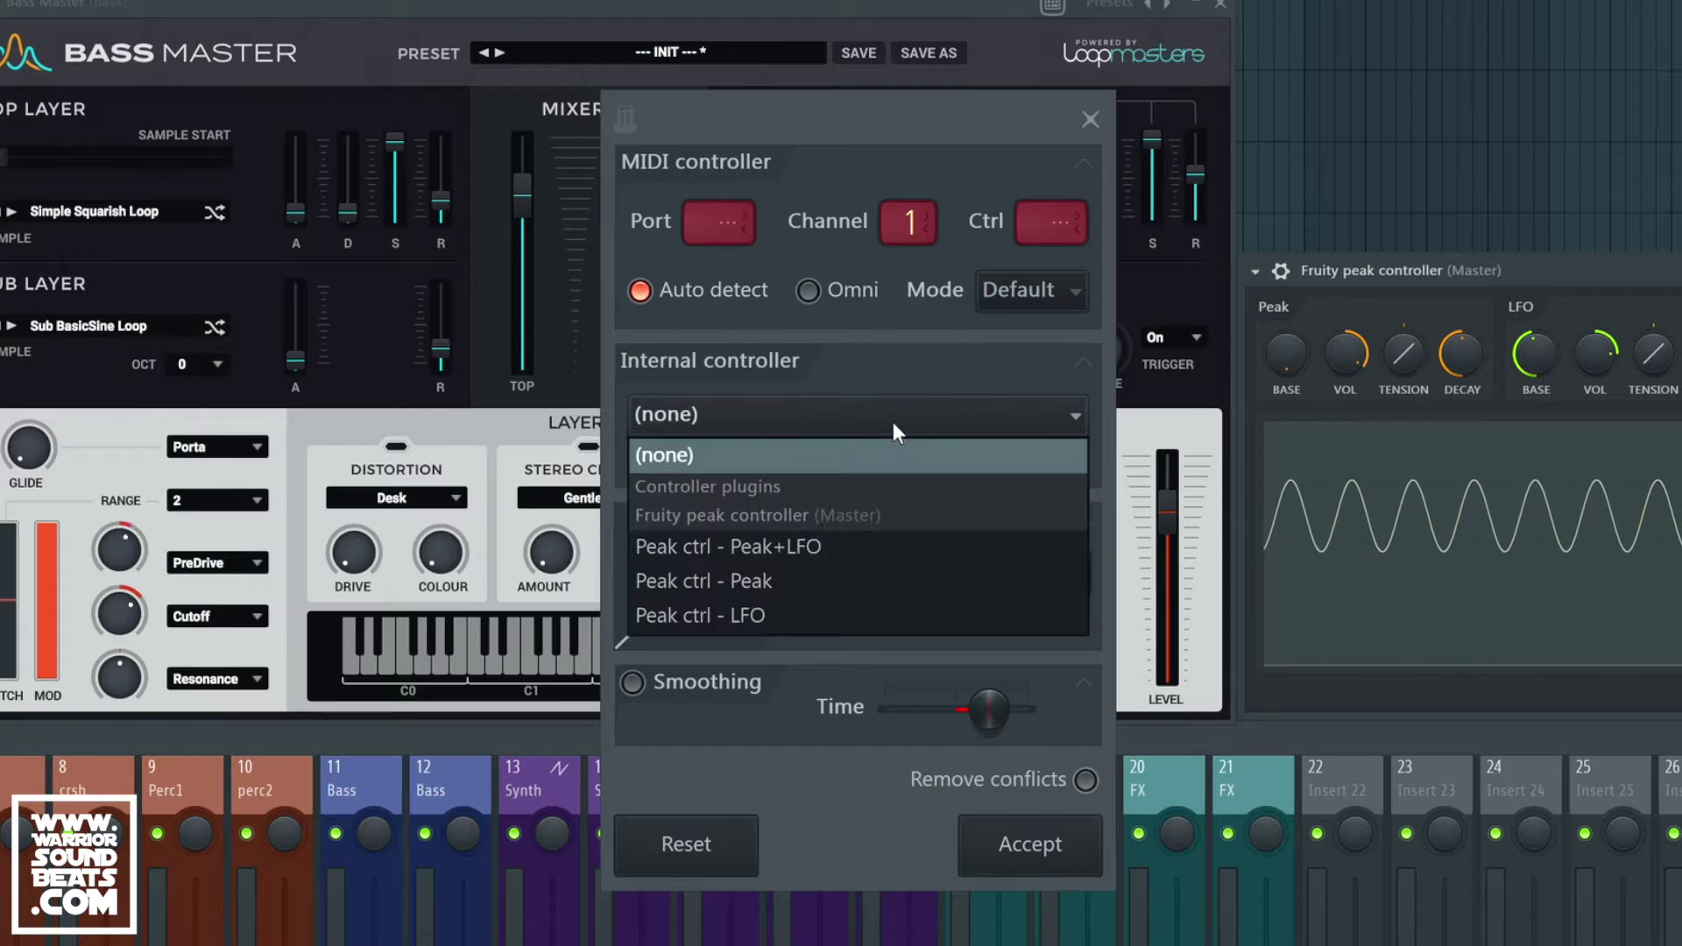
click(844, 614)
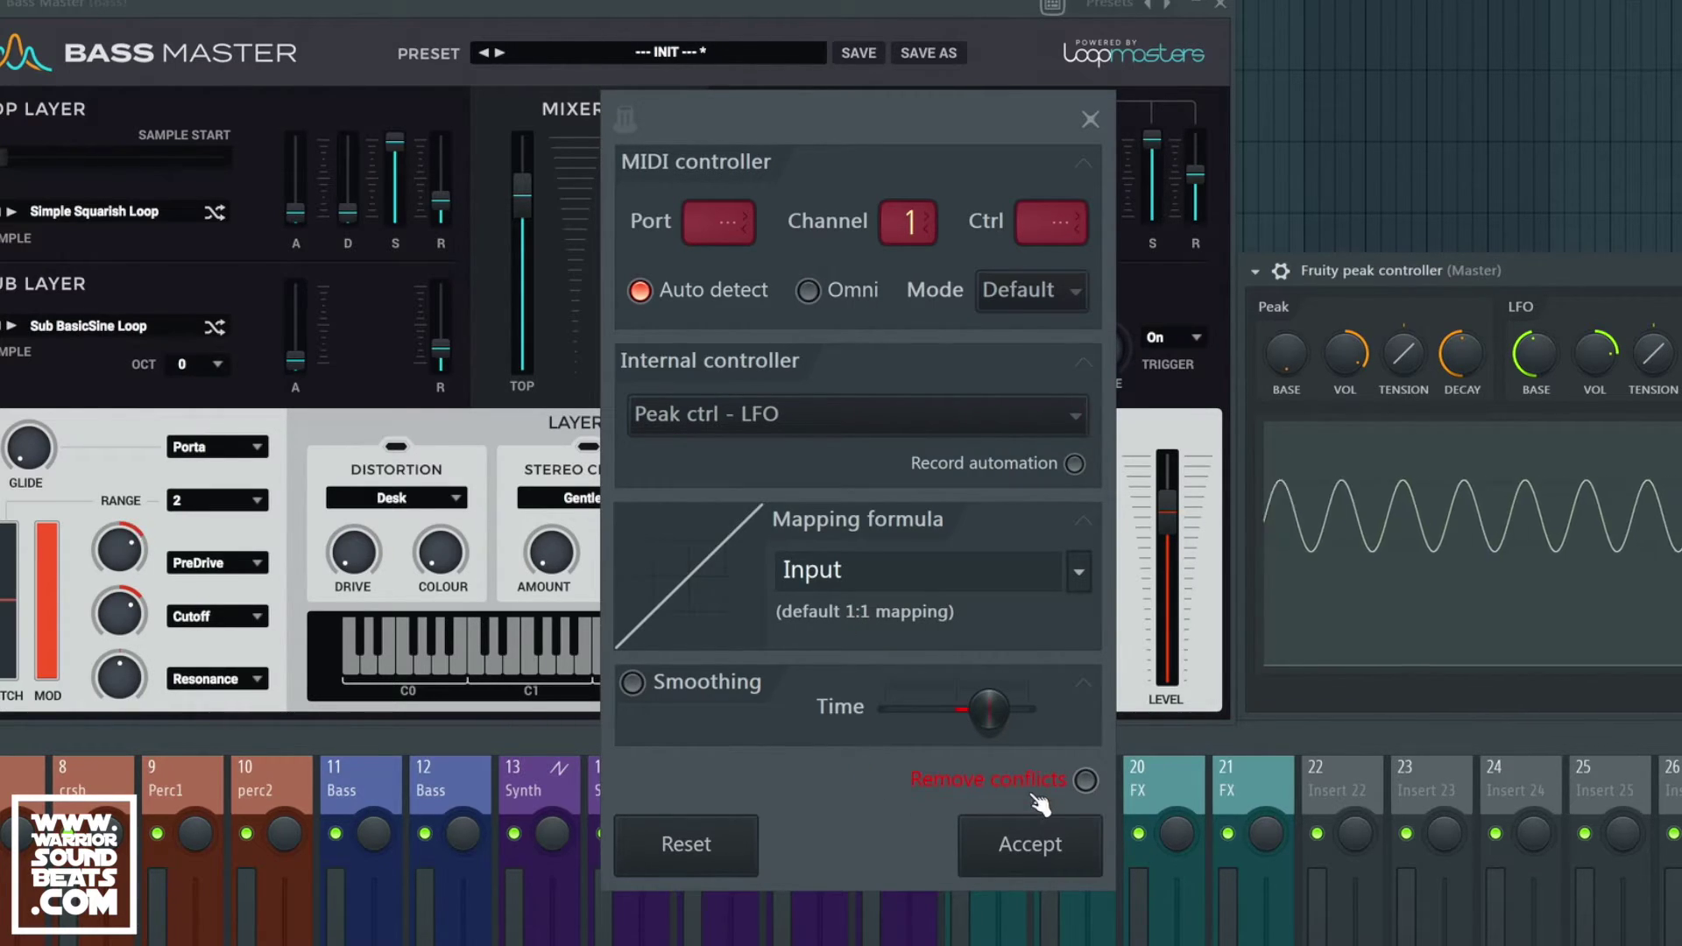
click(1085, 779)
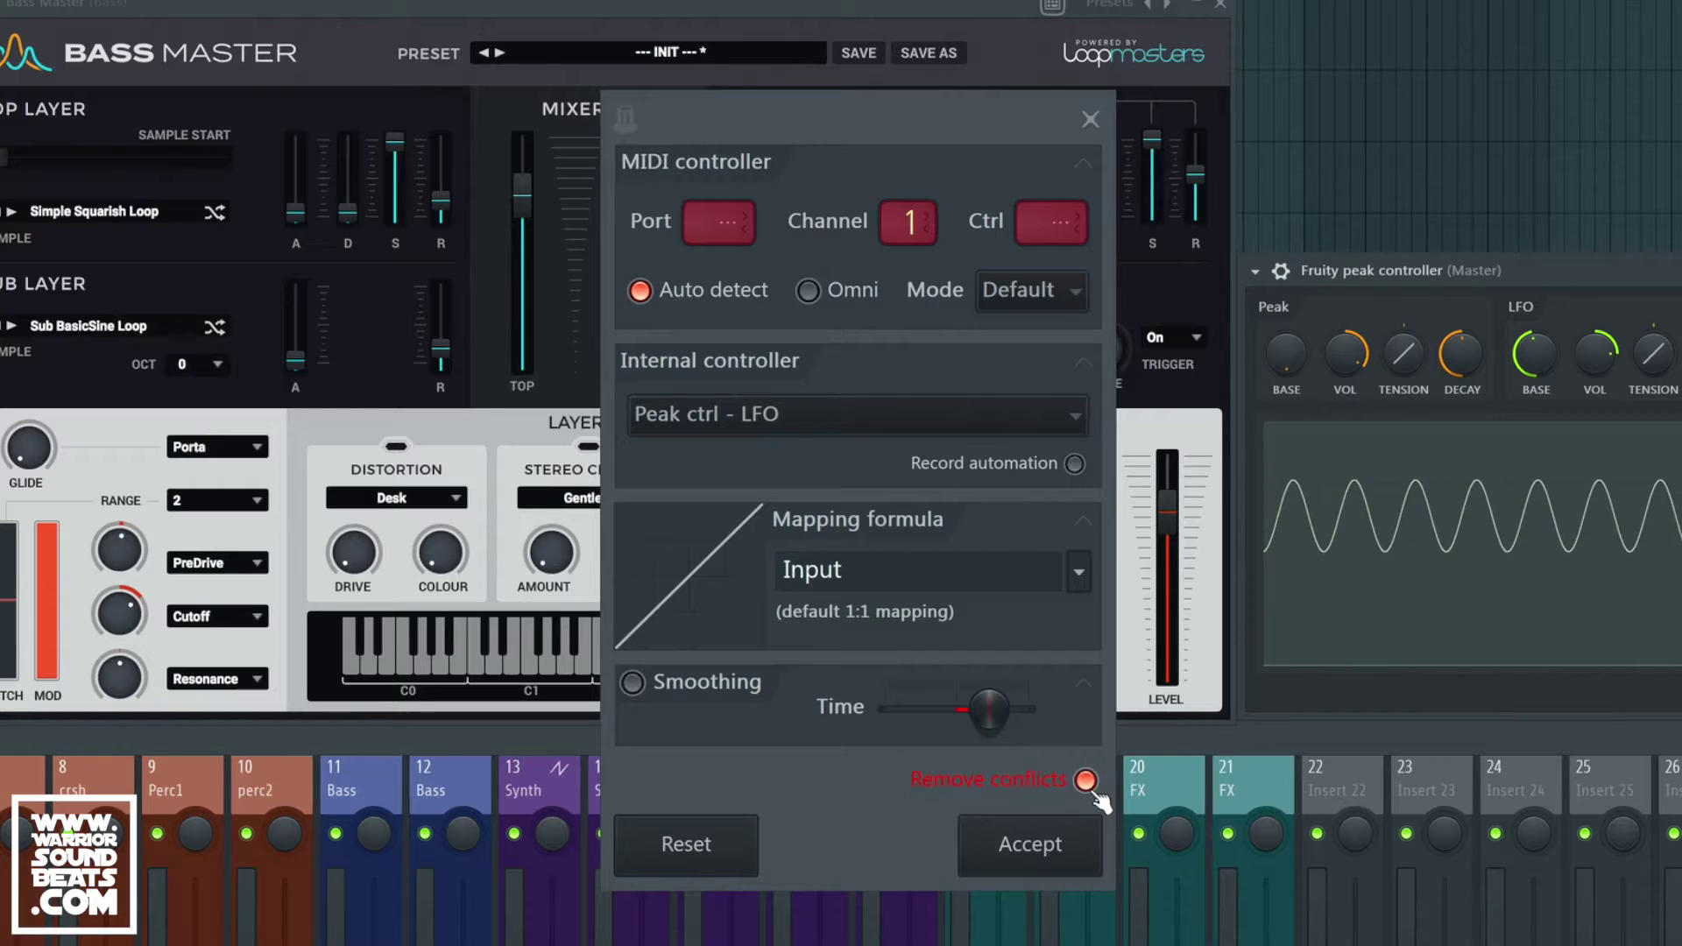
click(1038, 850)
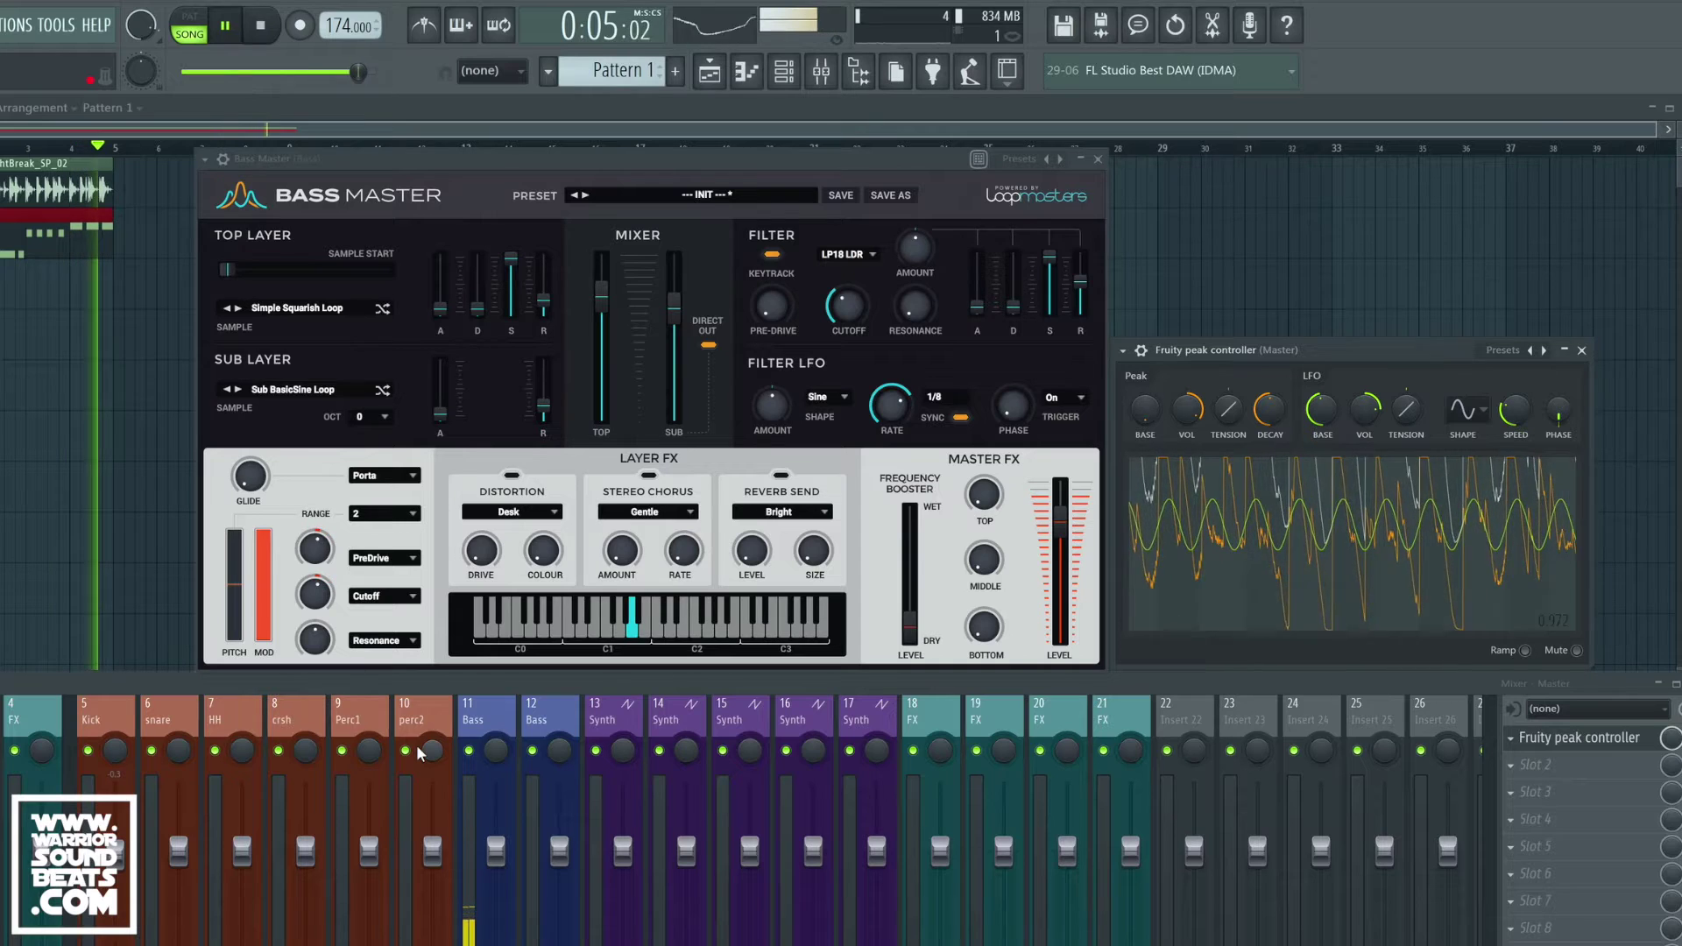
key(space)
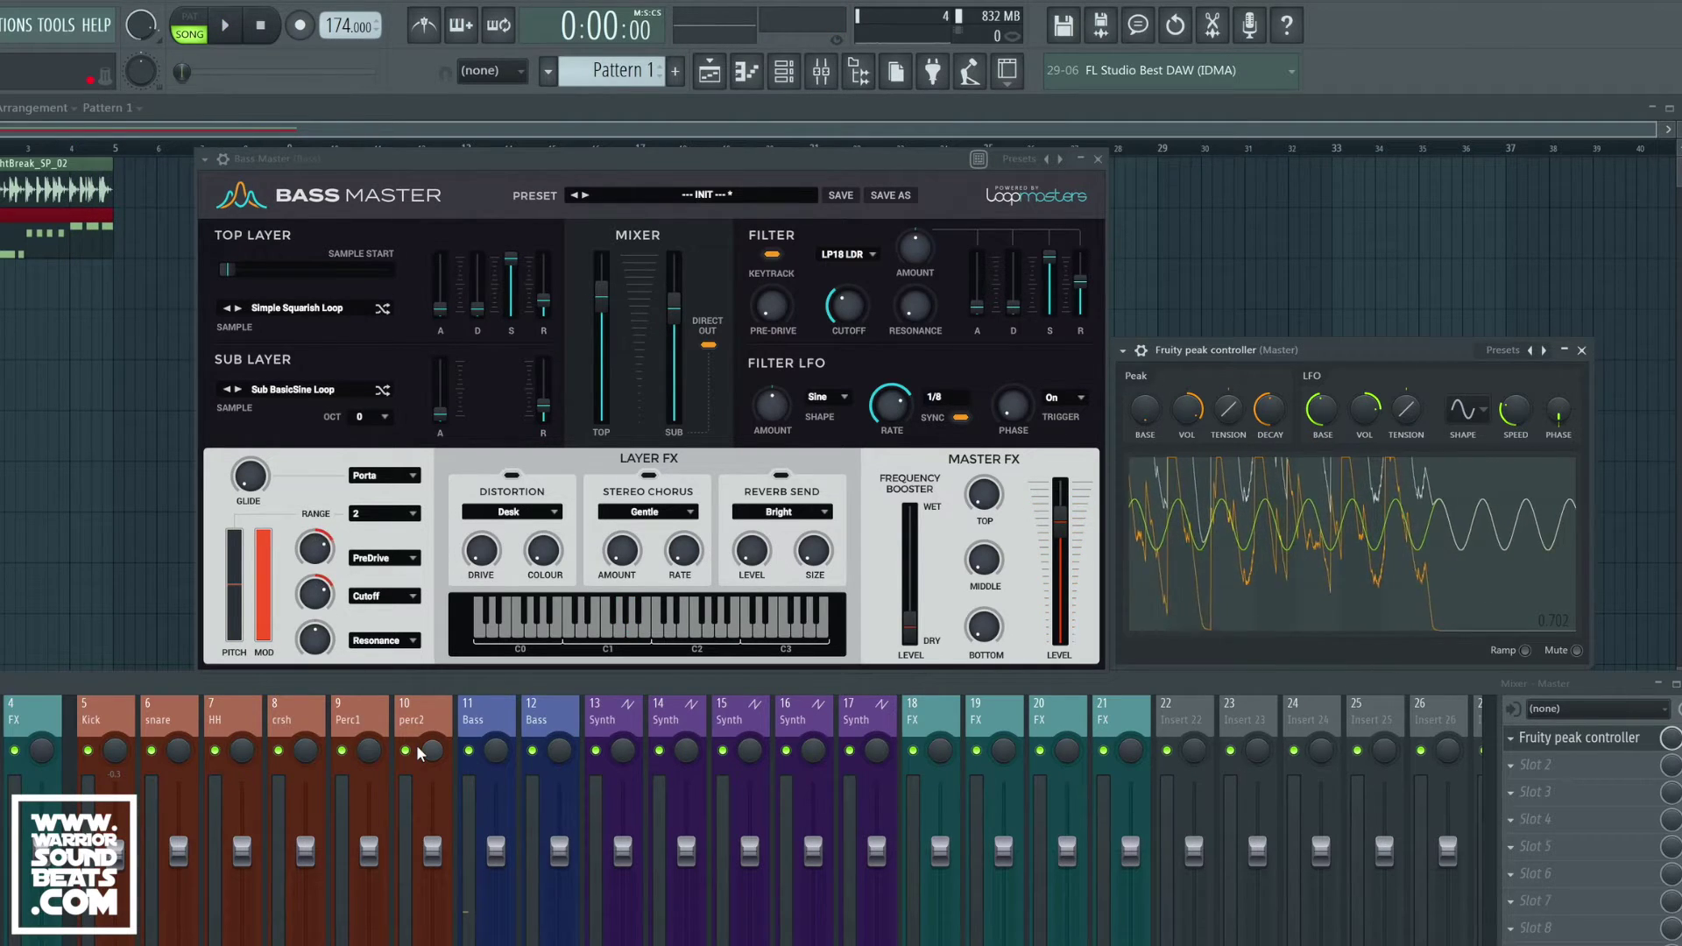
key(space)
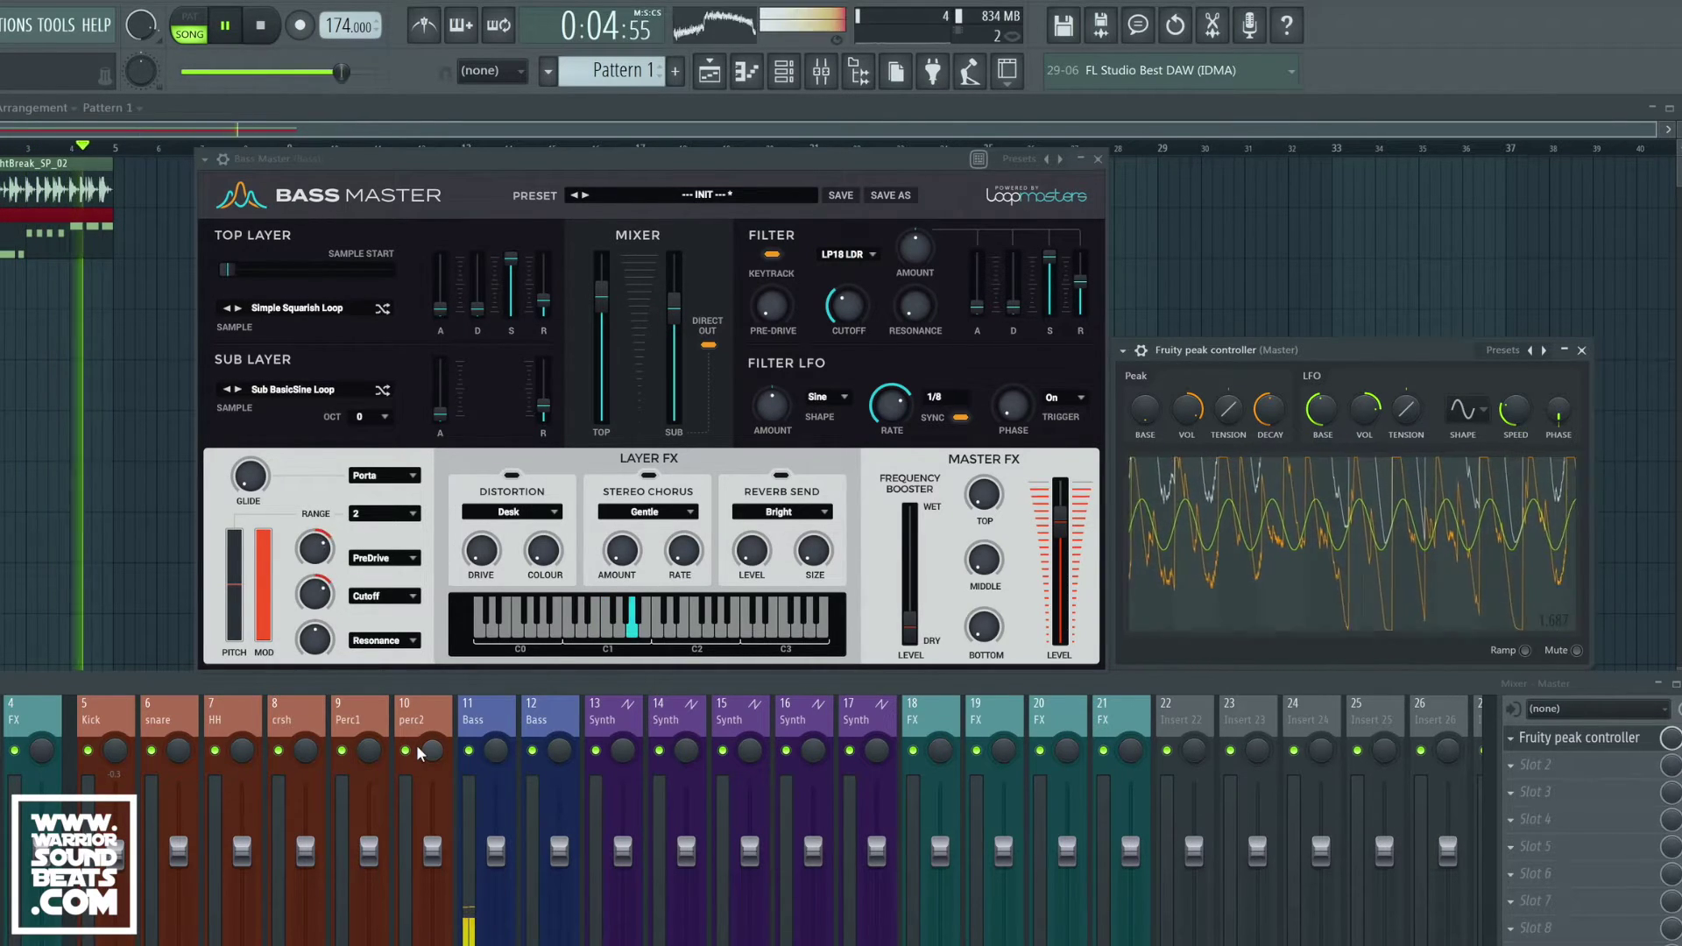
key(space)
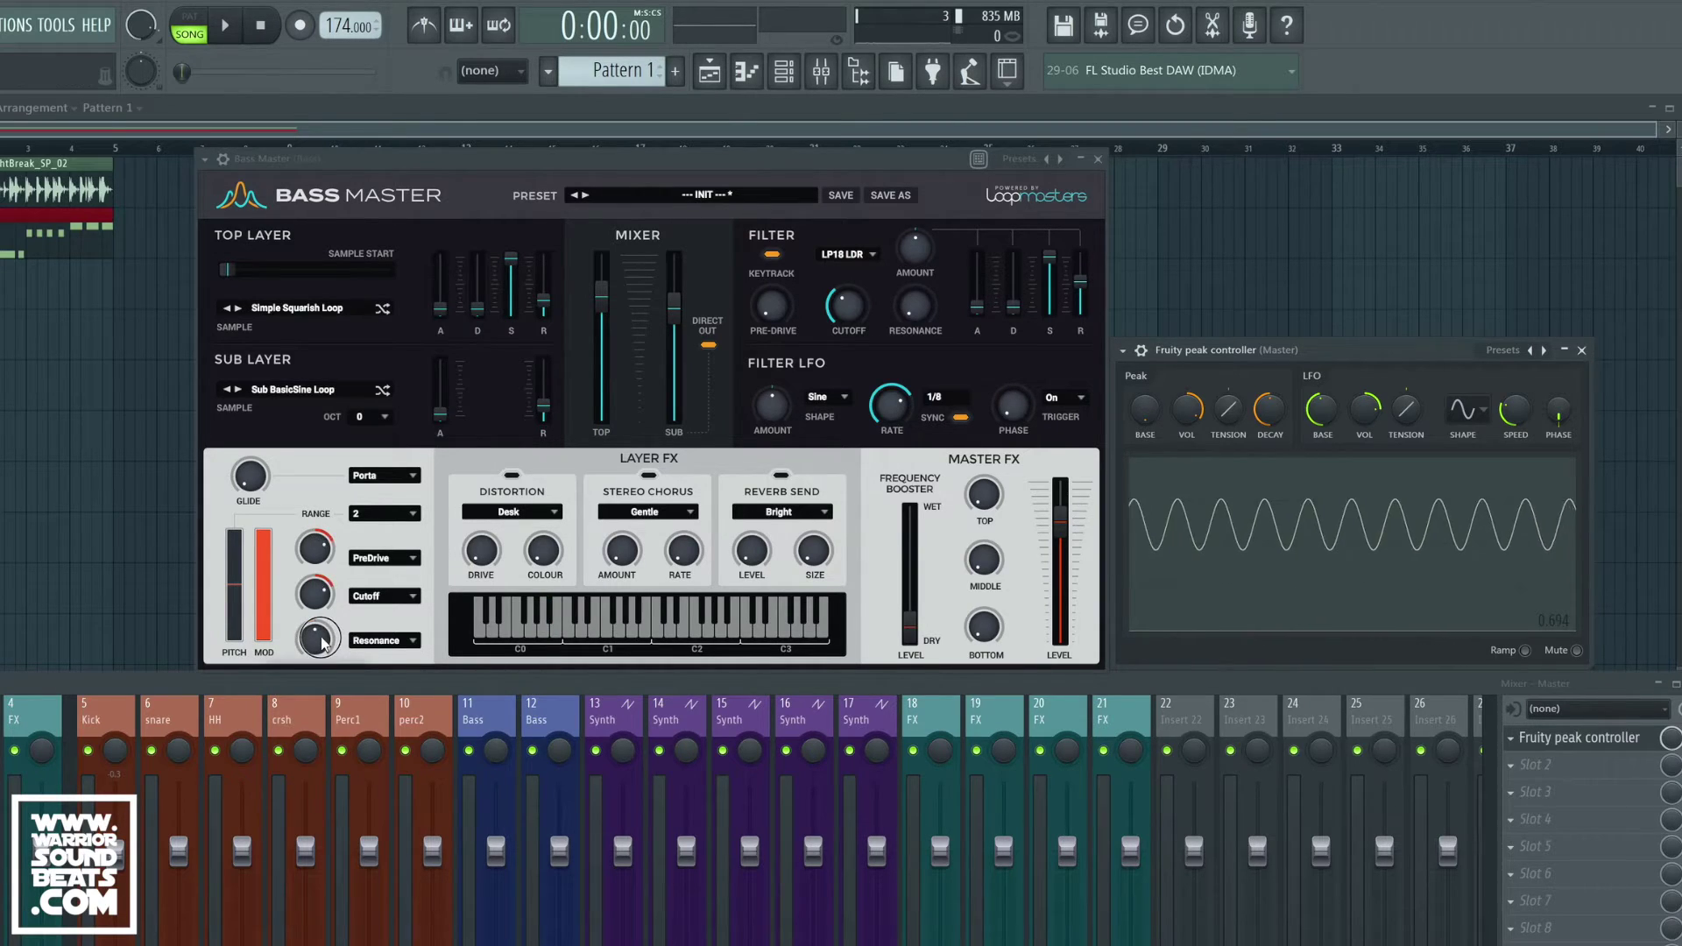
Link the last-tweaked Resonance mod amount to the Peak ctrl - Peak output.
click(56, 25)
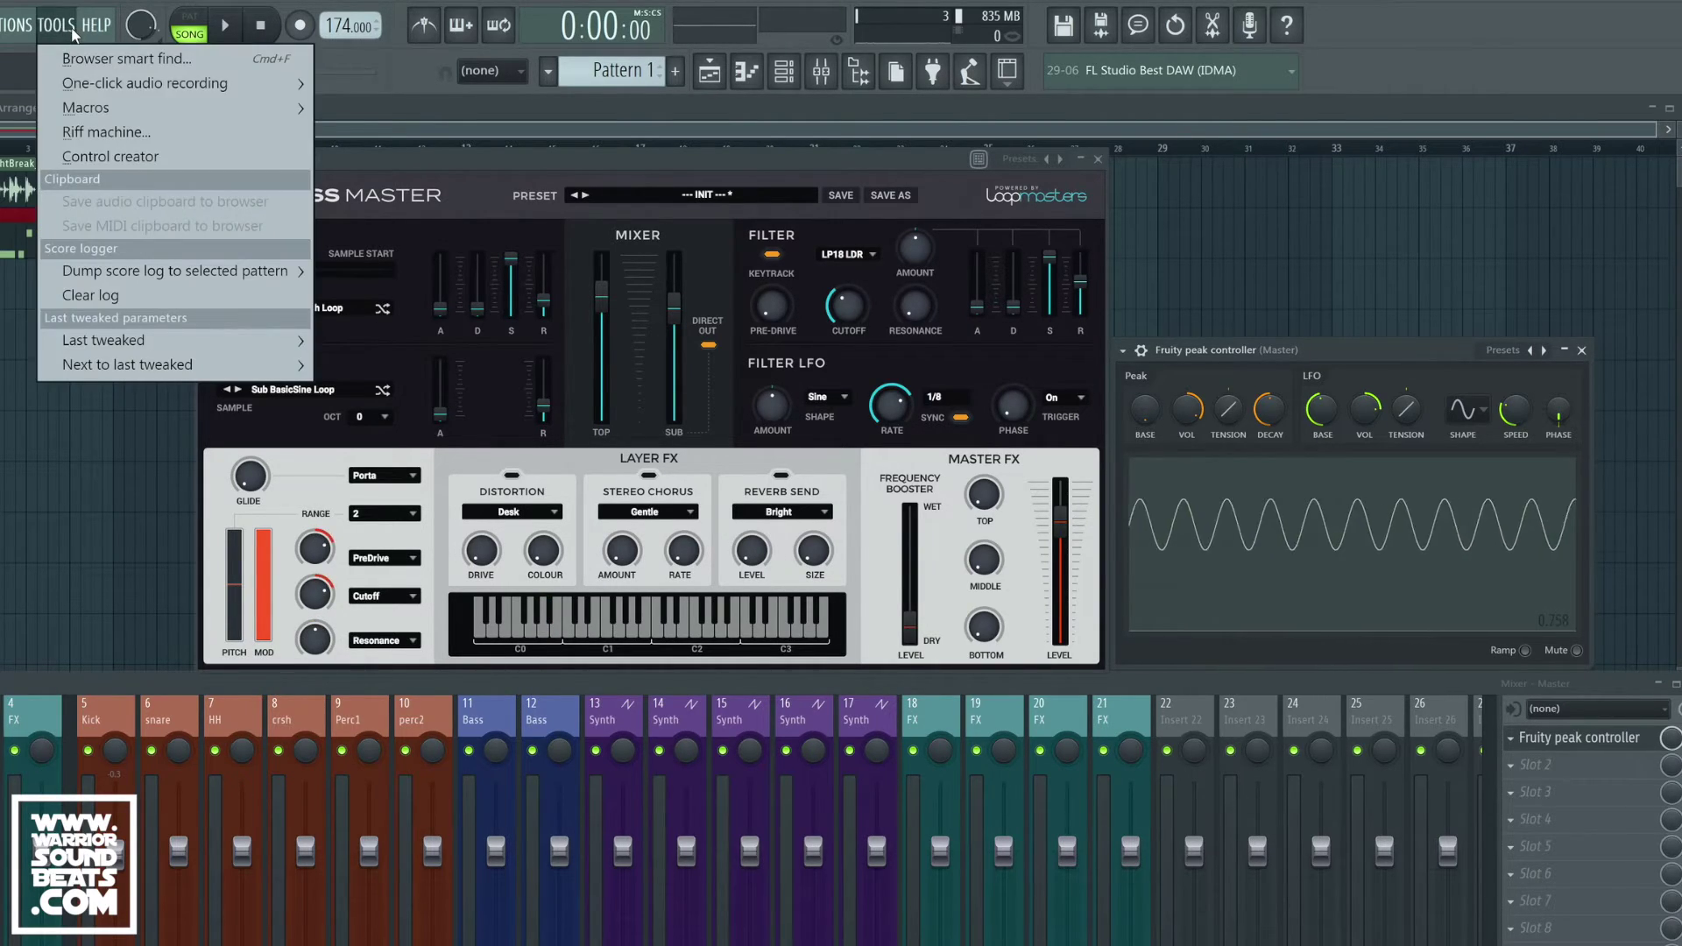
mouse_move(135, 340)
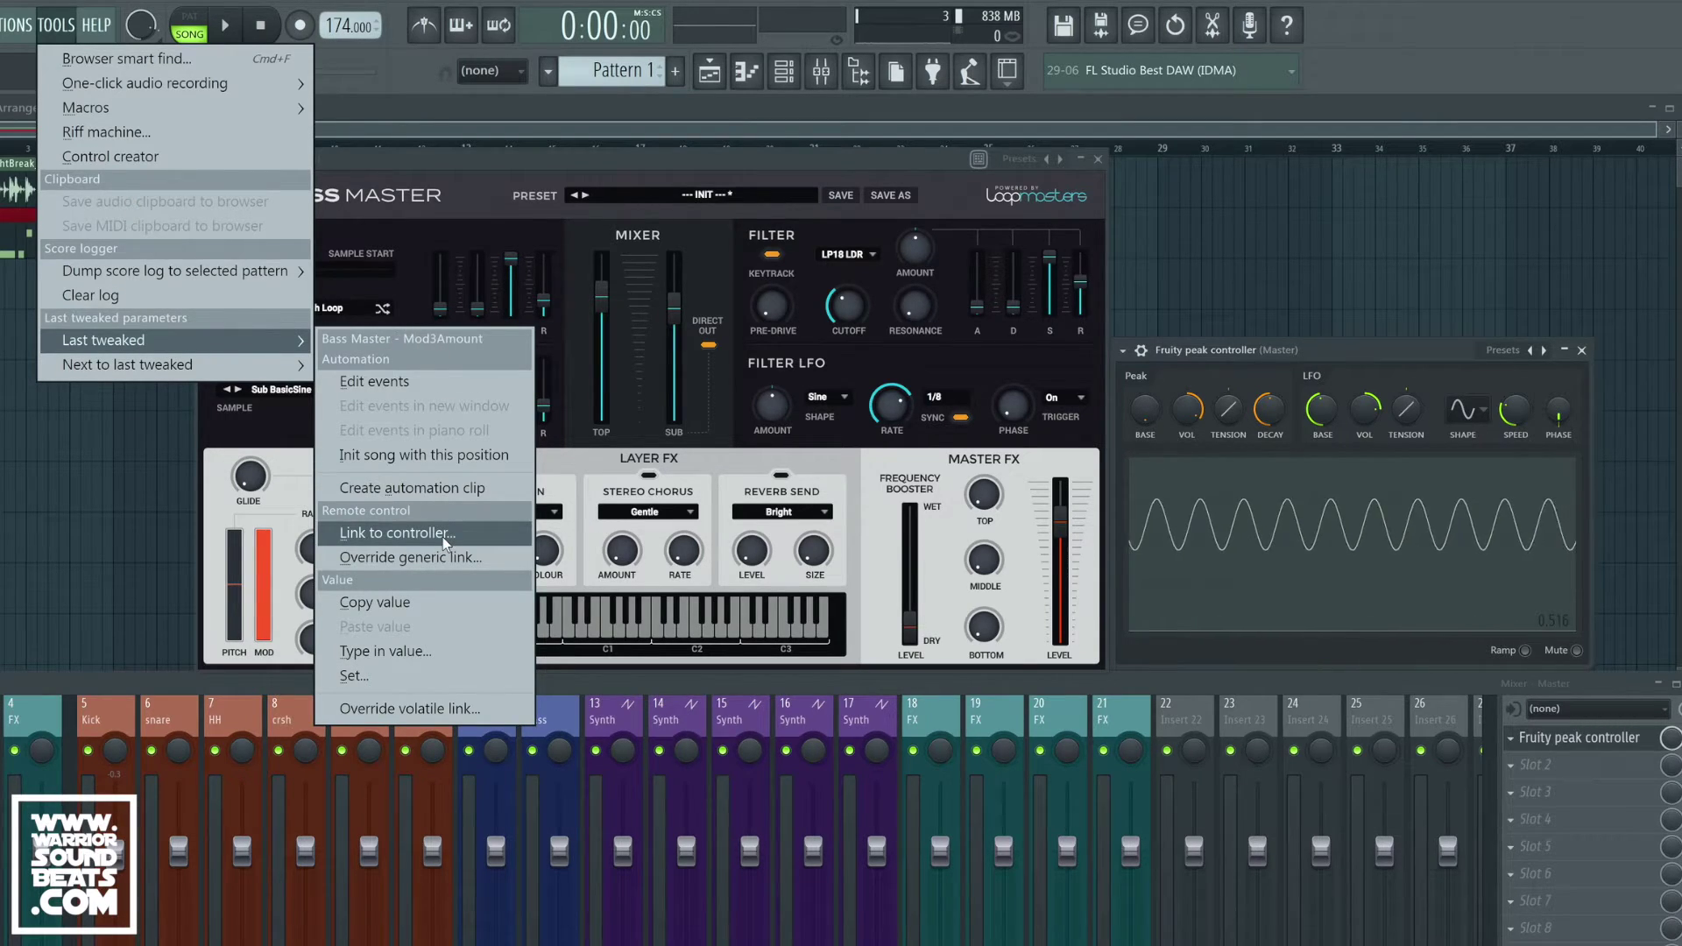
click(396, 532)
click(823, 450)
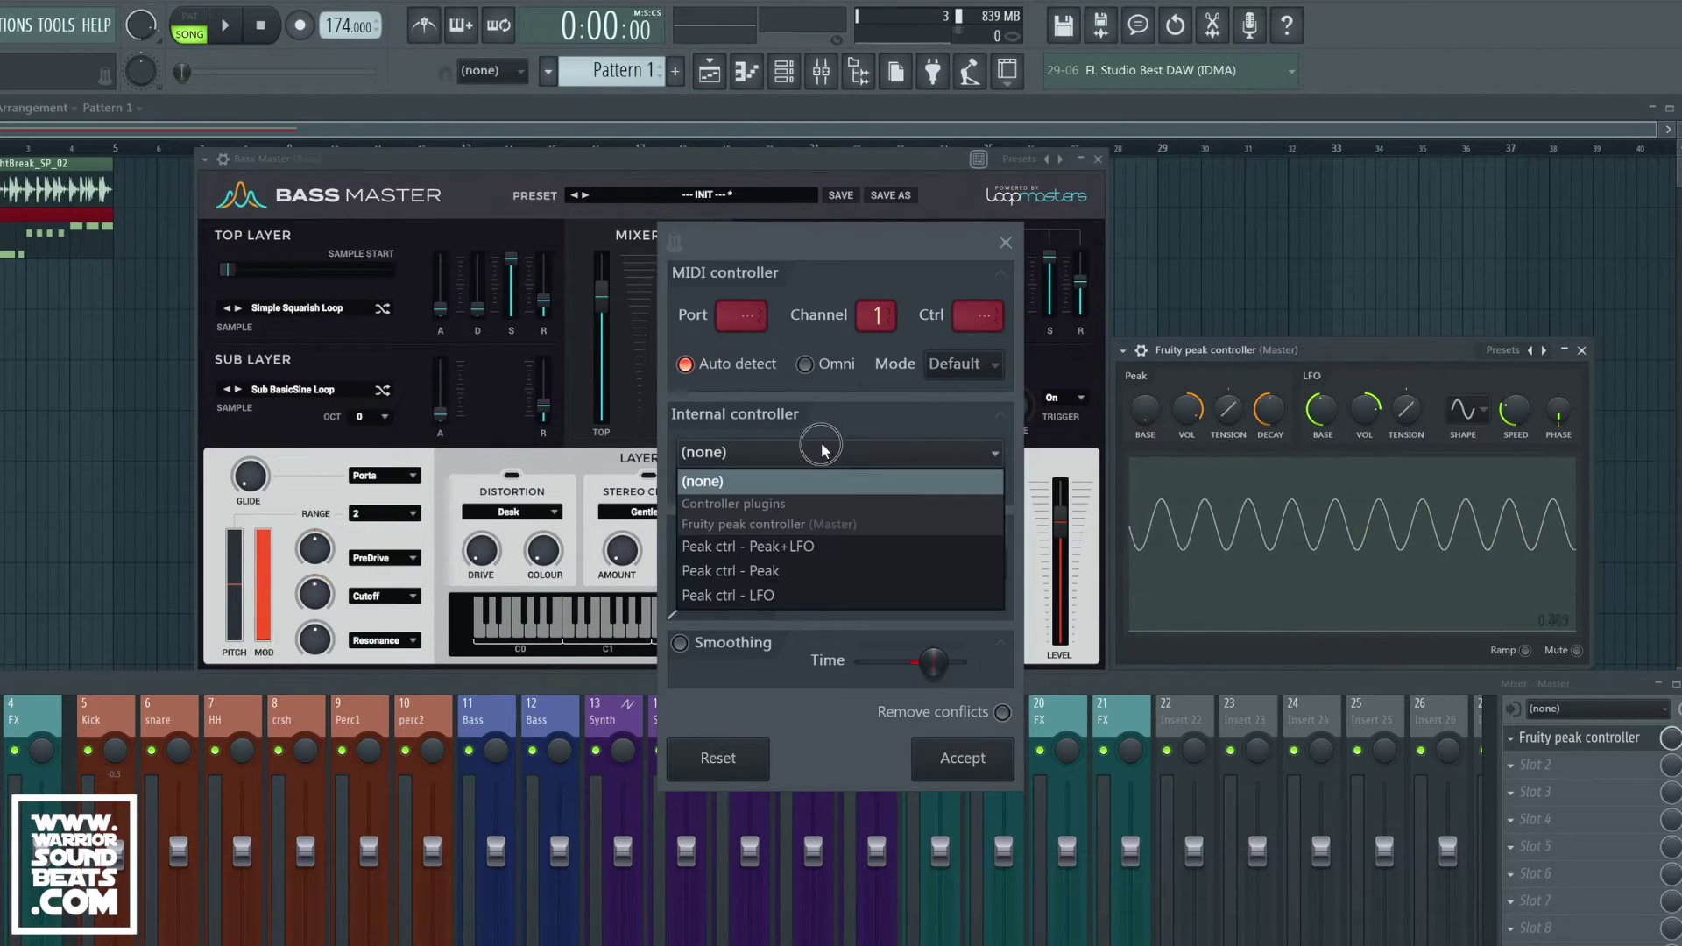
click(780, 573)
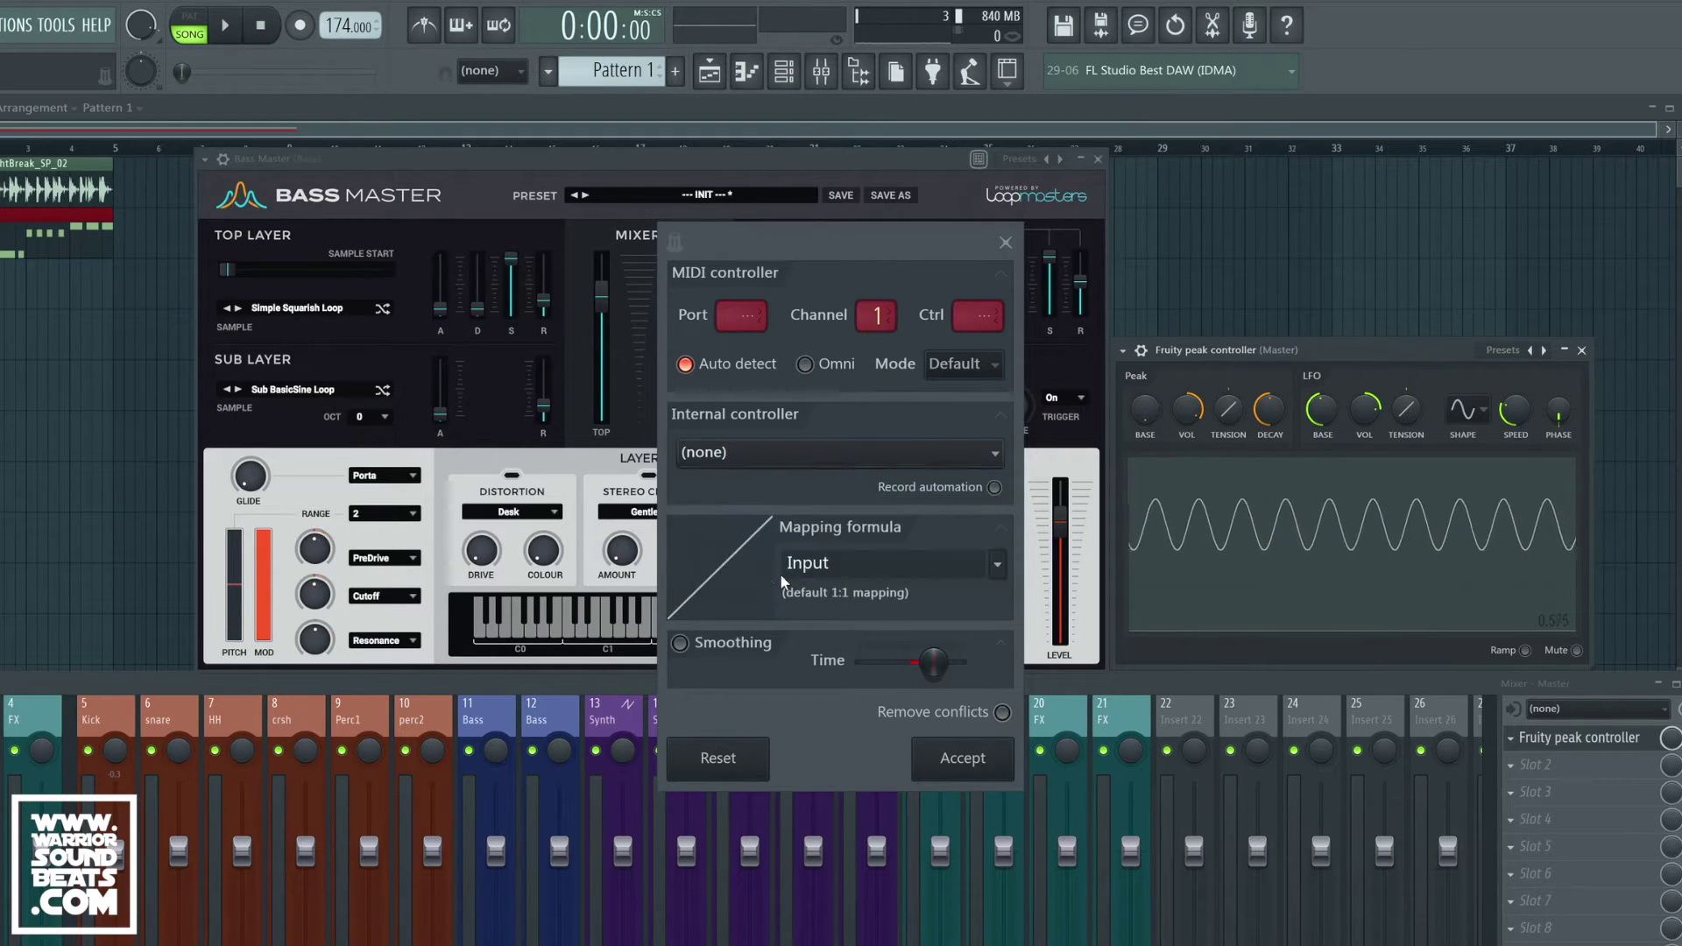
click(963, 759)
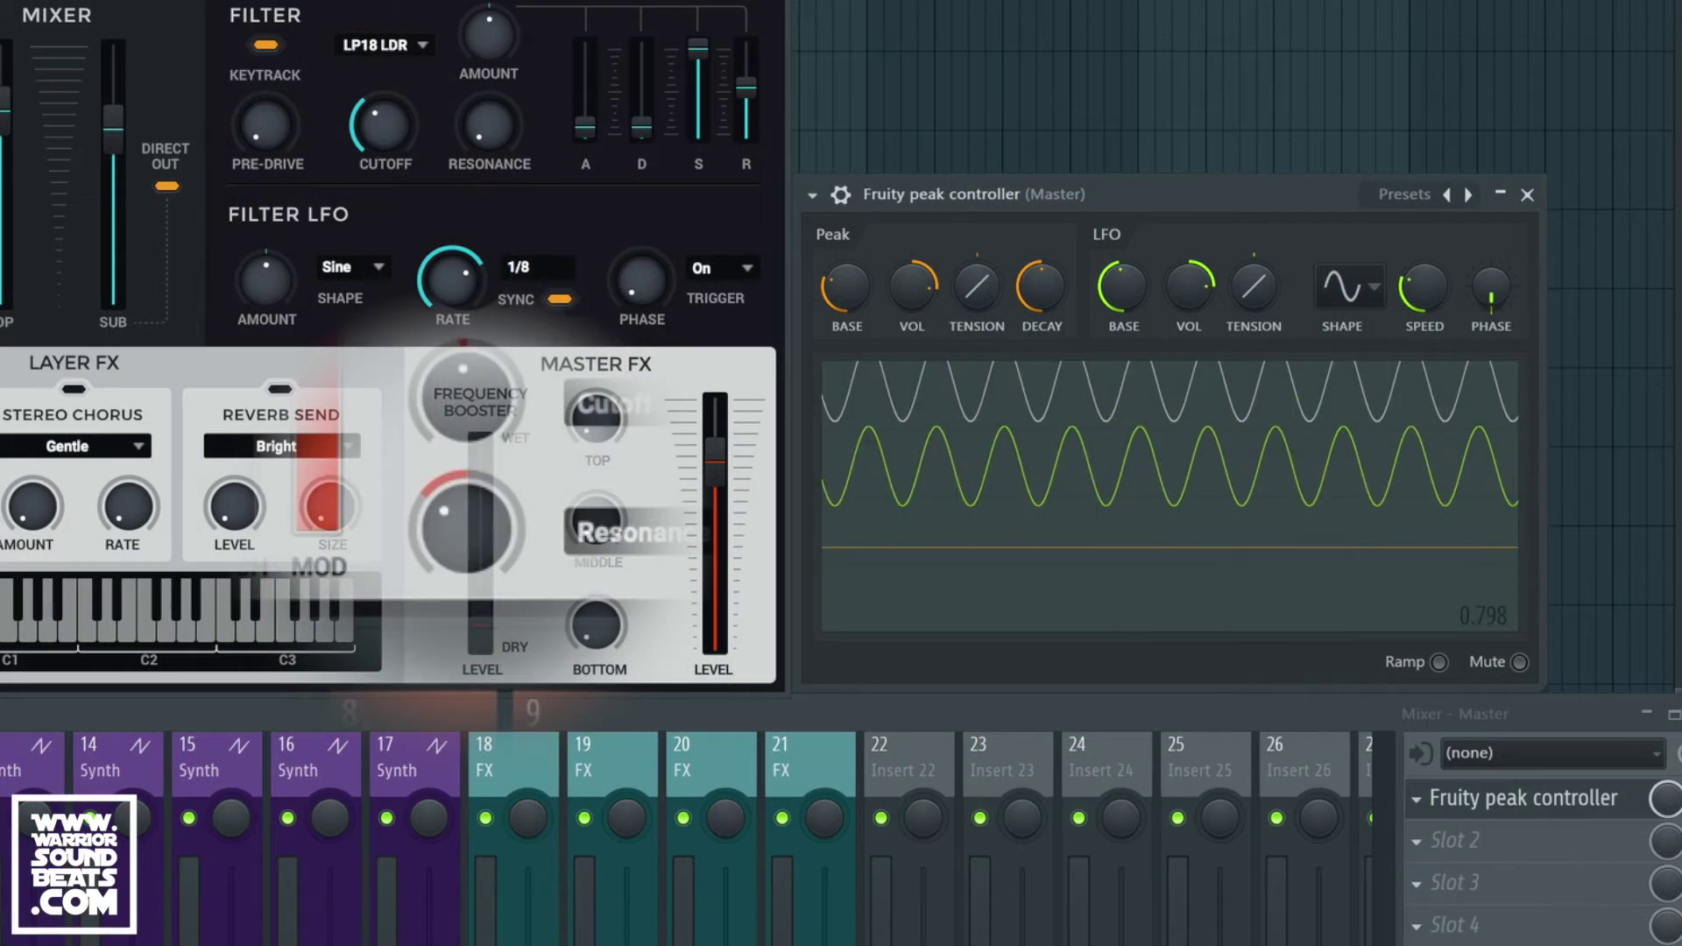
key(space)
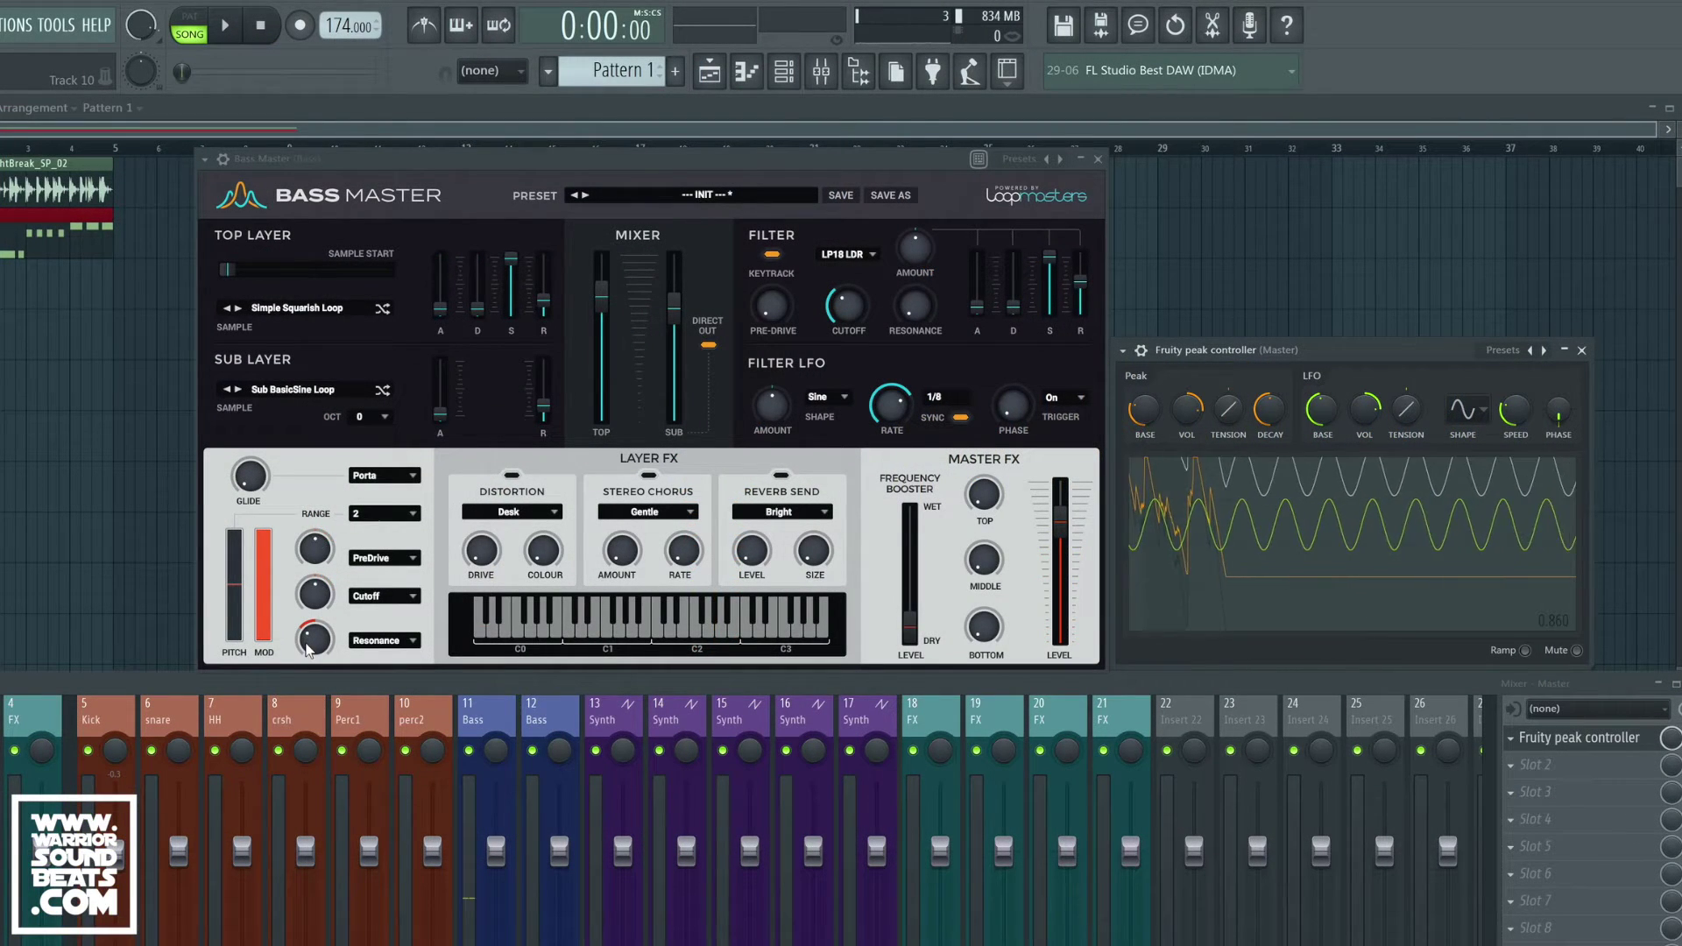
key(space)
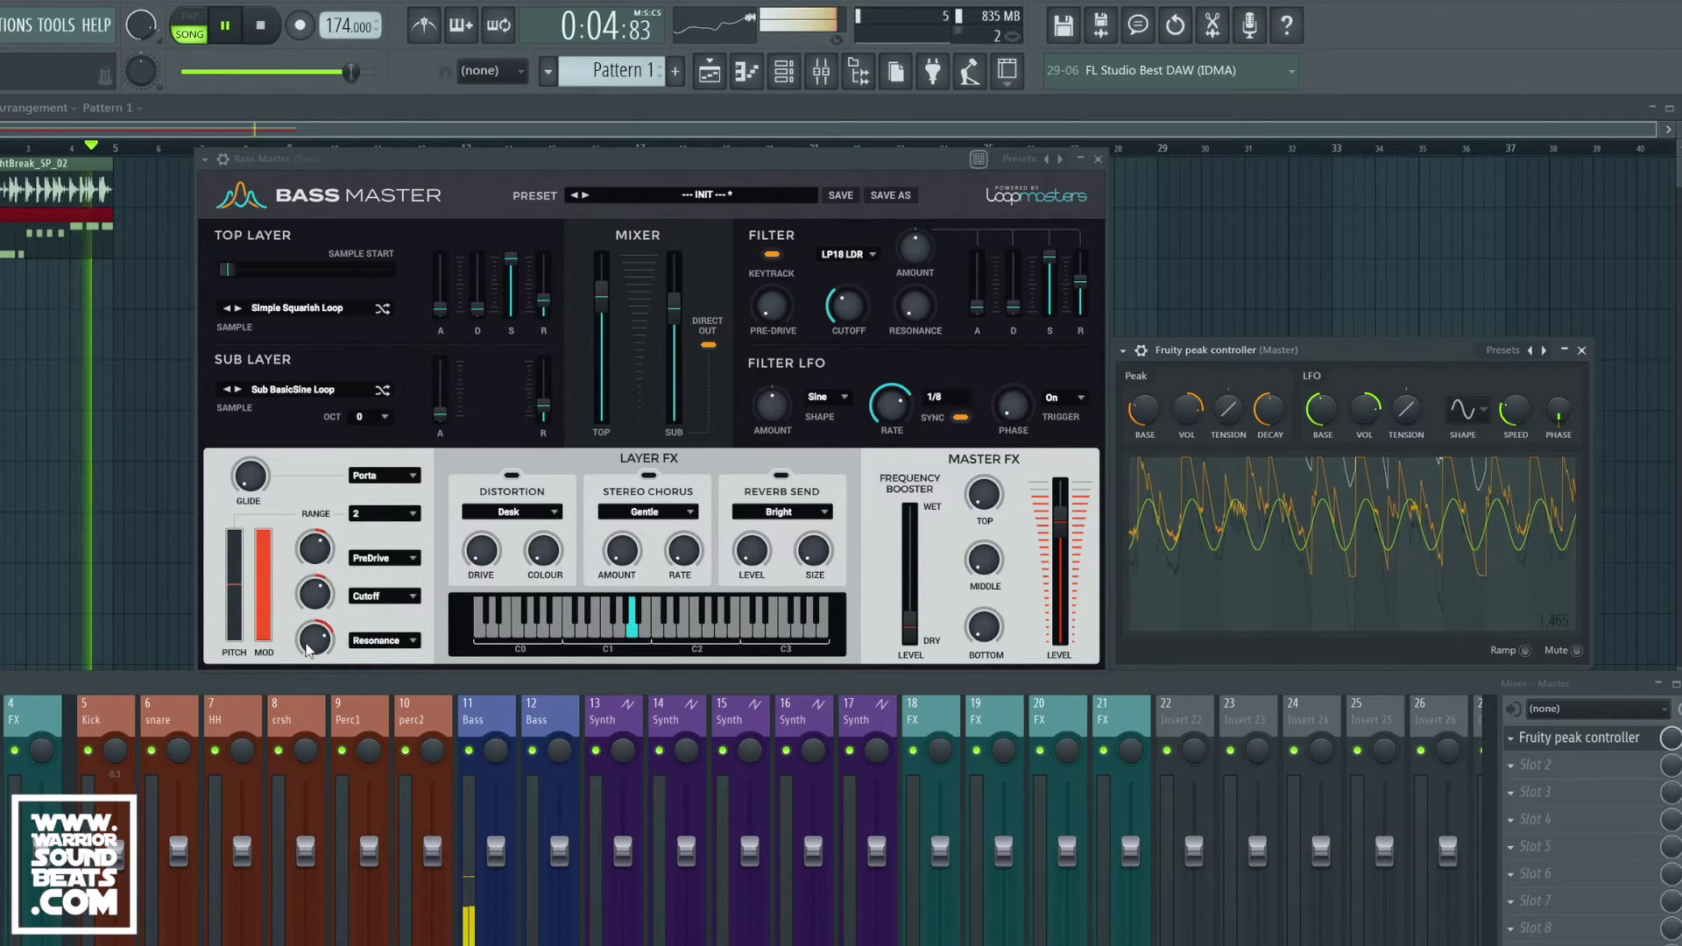
key(space)
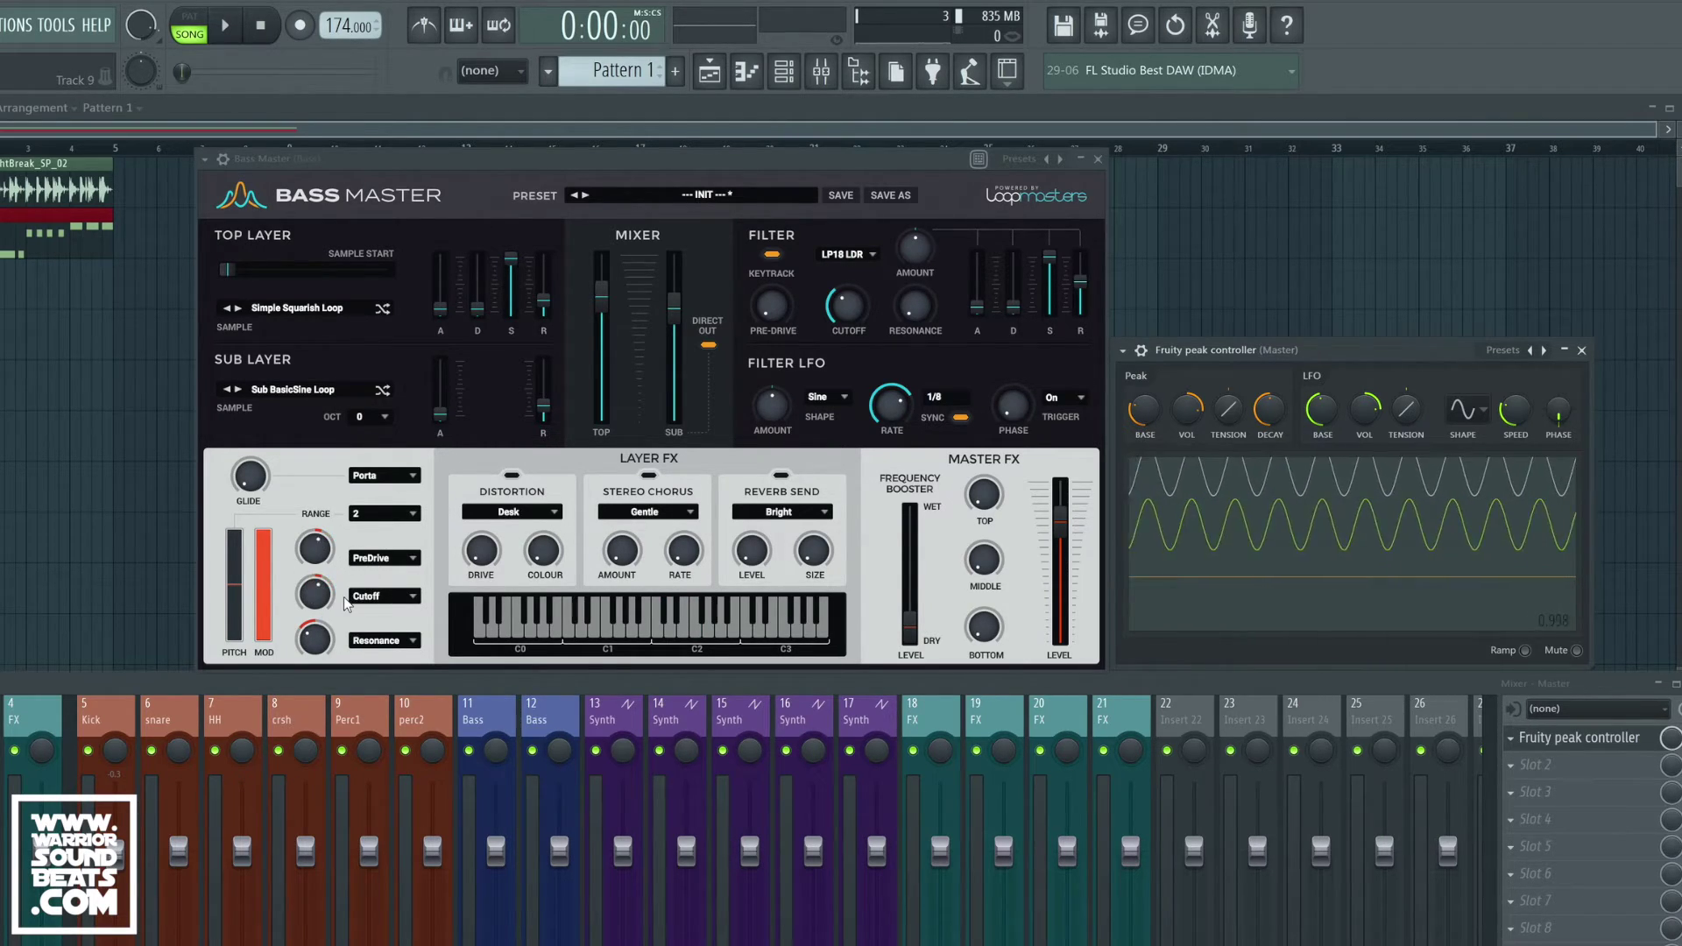
Create a song automation clip for LFO speed, nudge the speed down, and copy its value.
right_click(1516, 410)
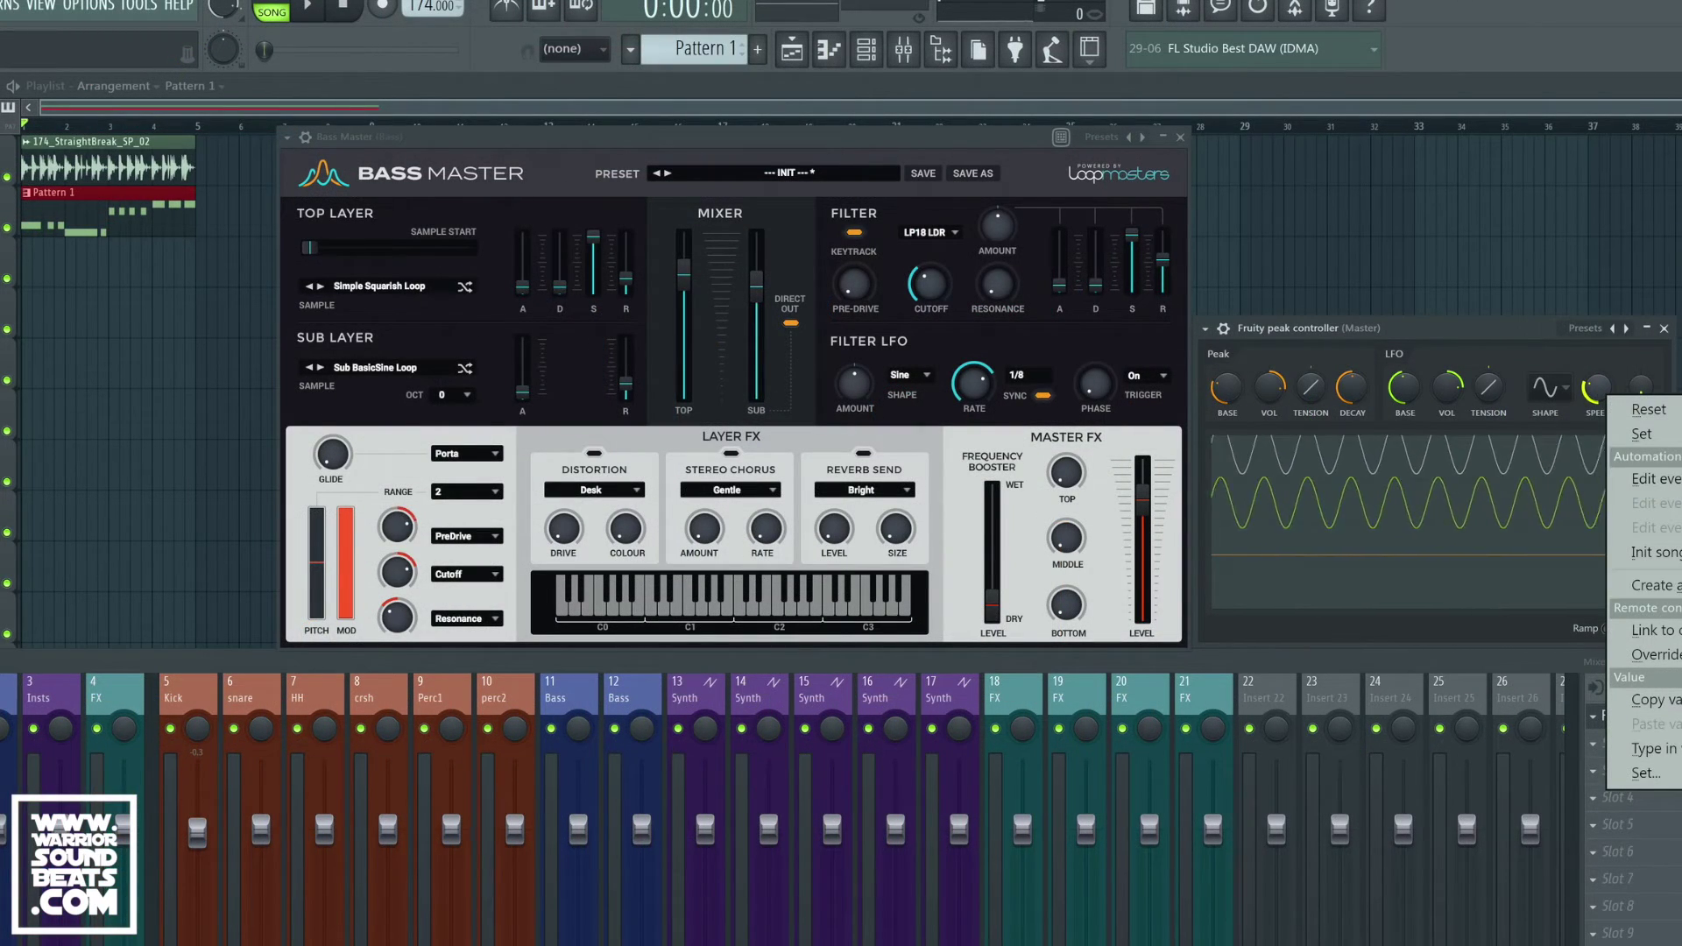
click(1656, 552)
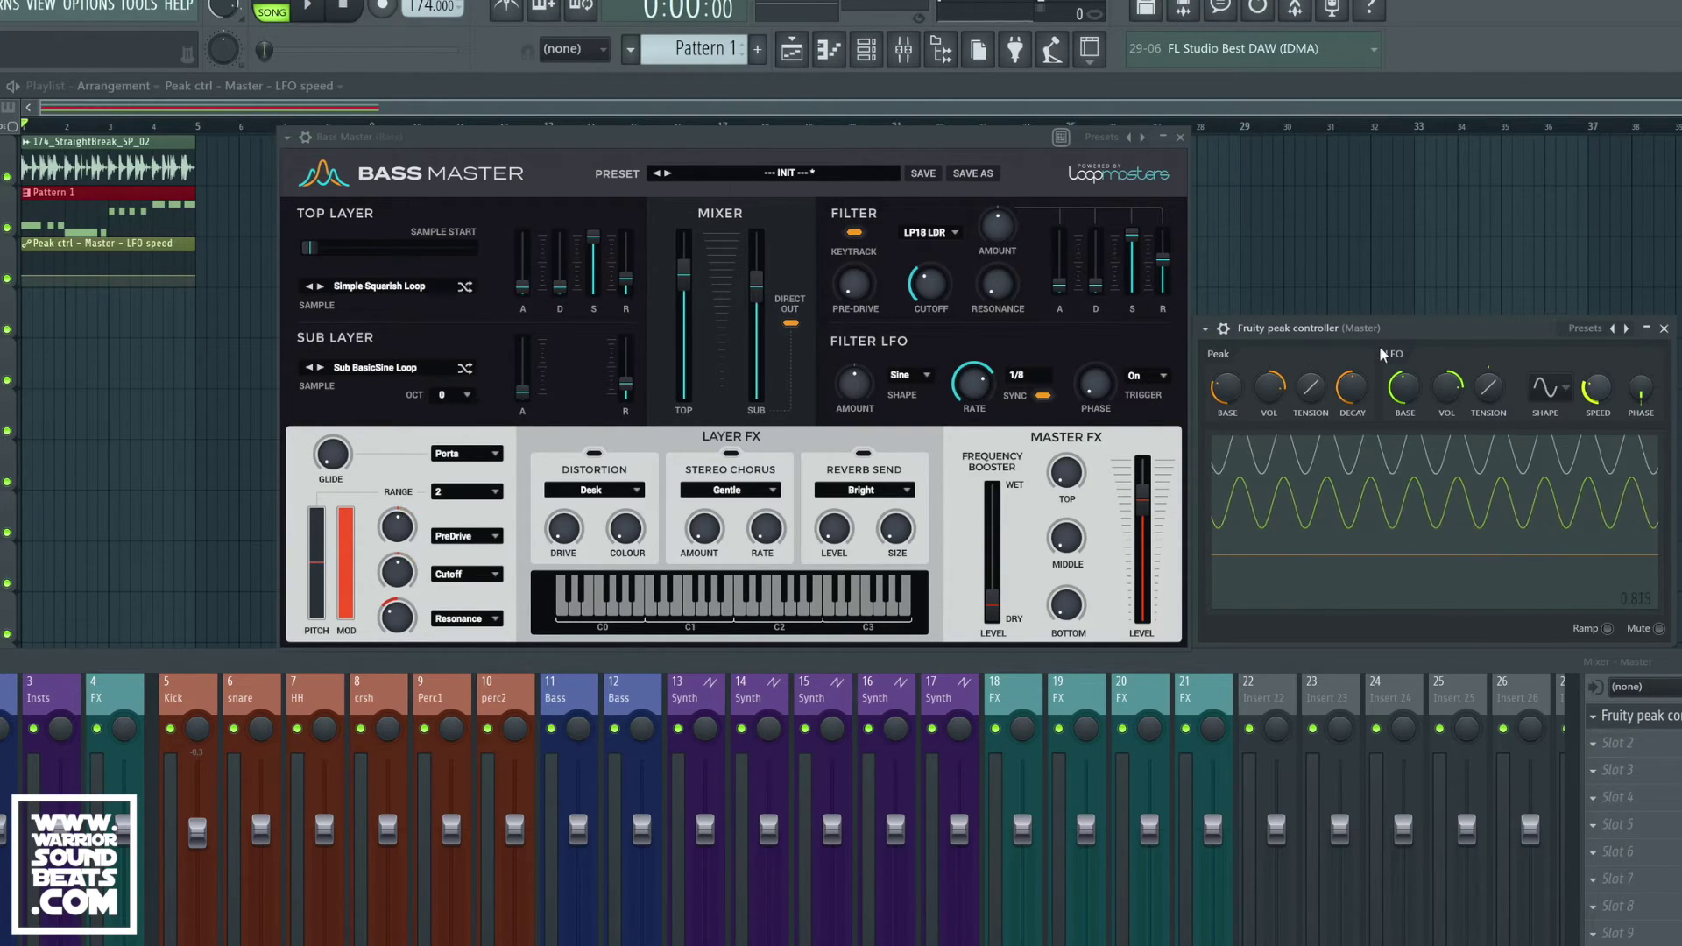
drag(1600, 401, 1600, 409)
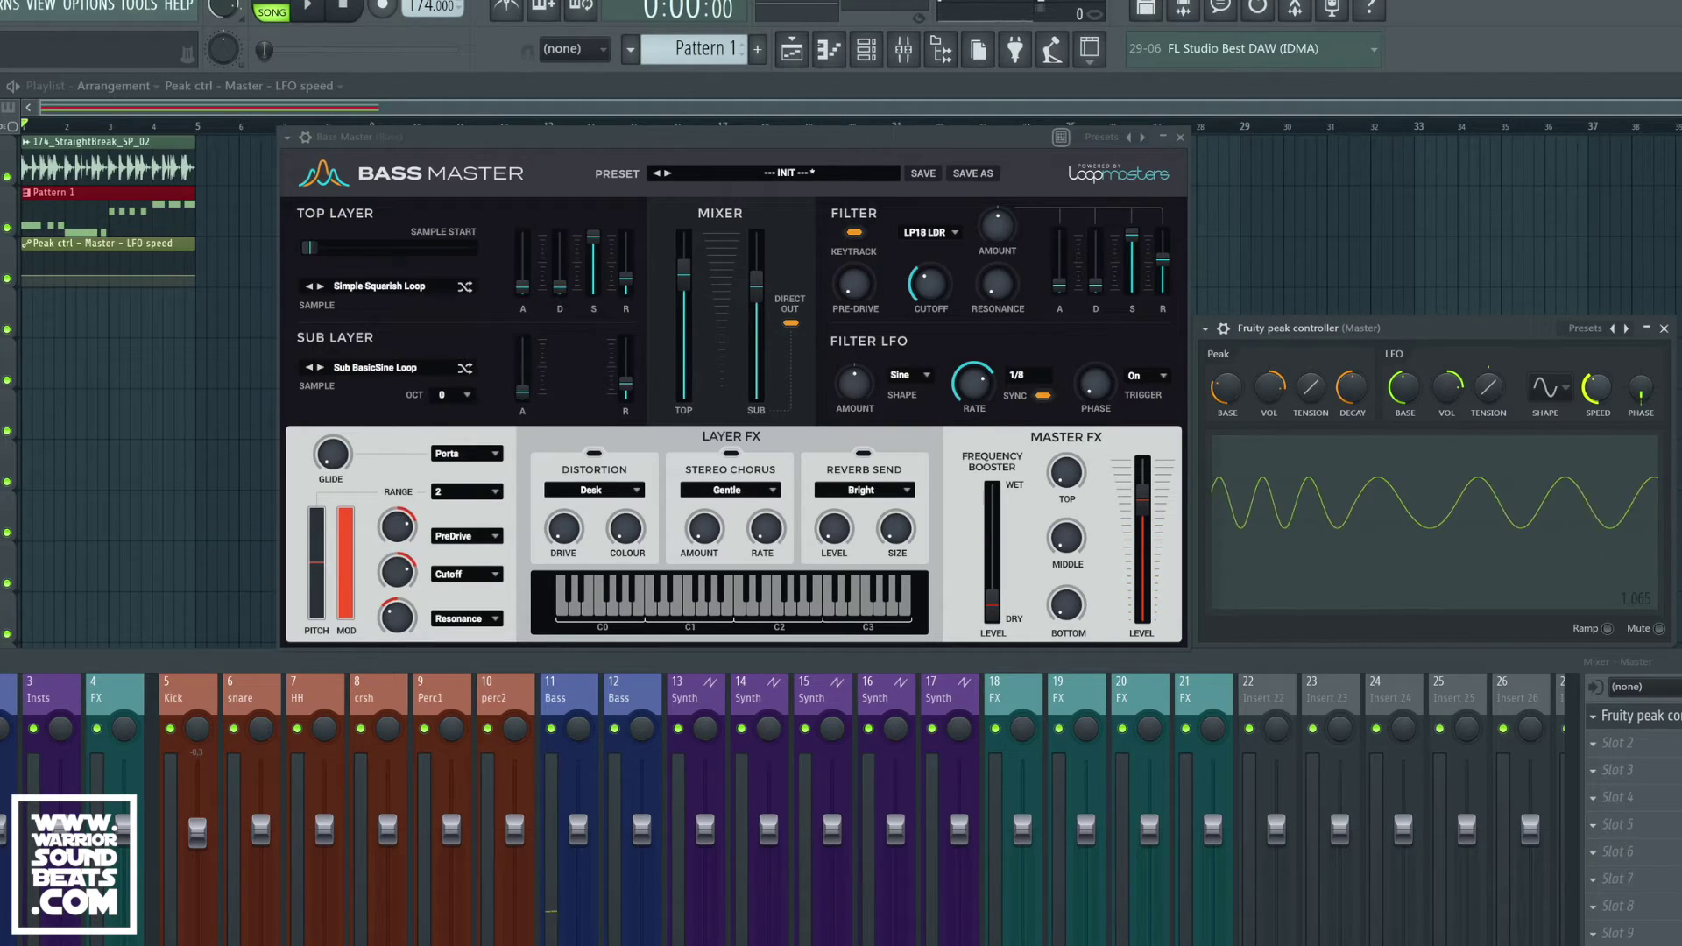
right_click(1601, 400)
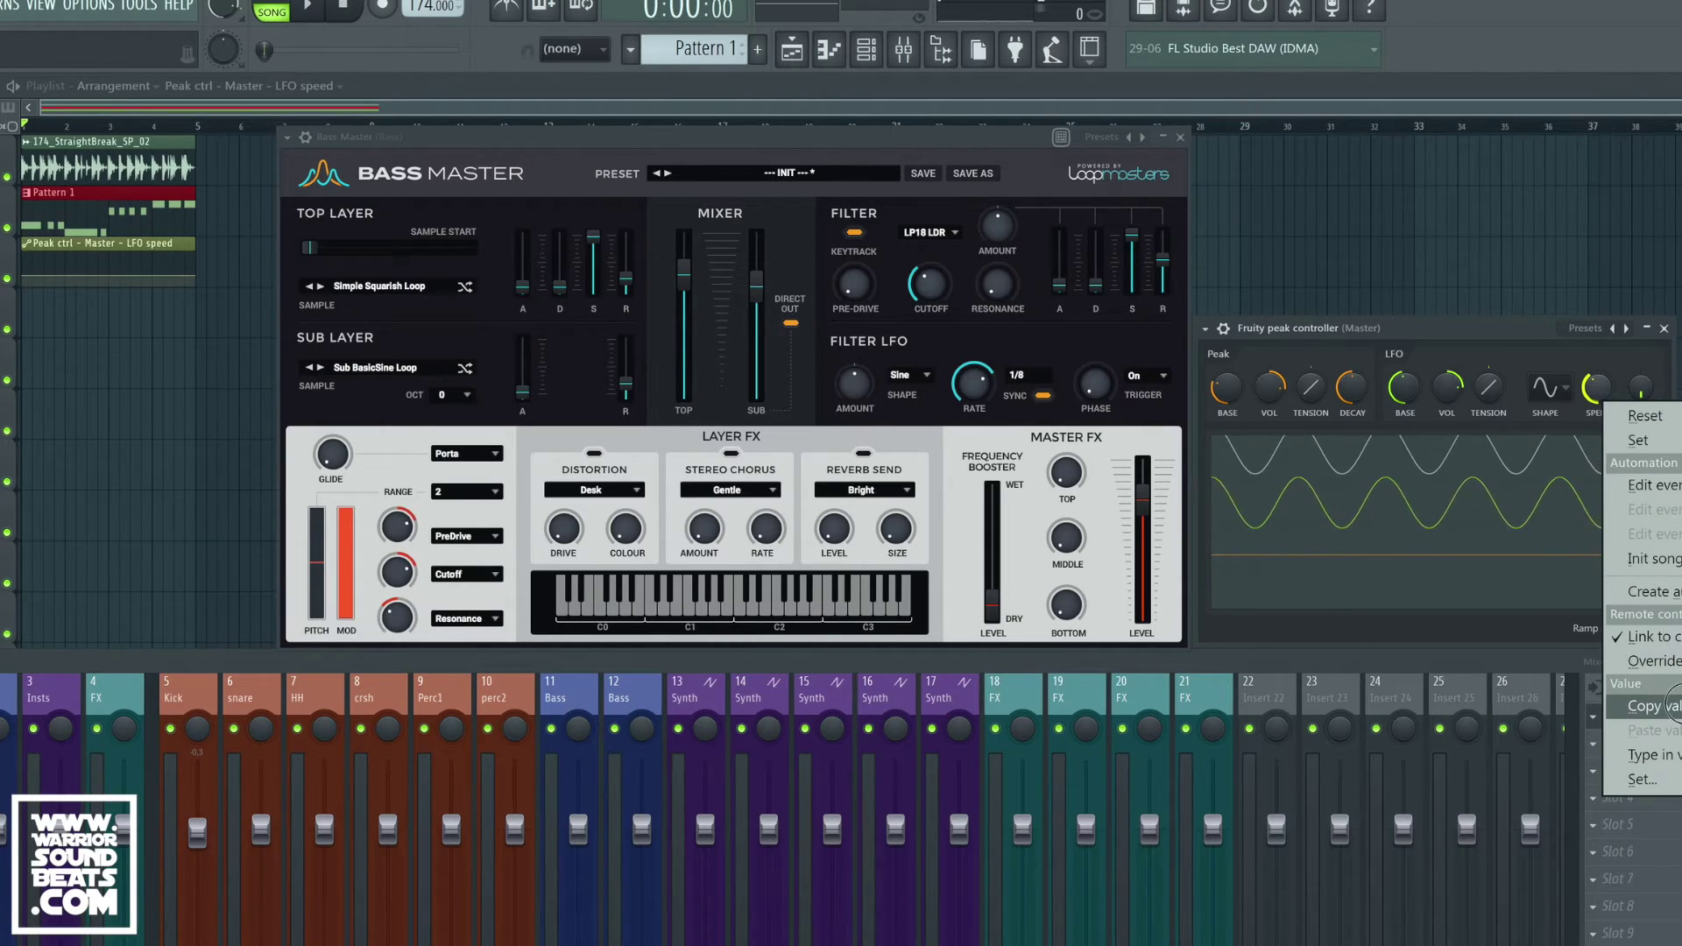
click(1675, 706)
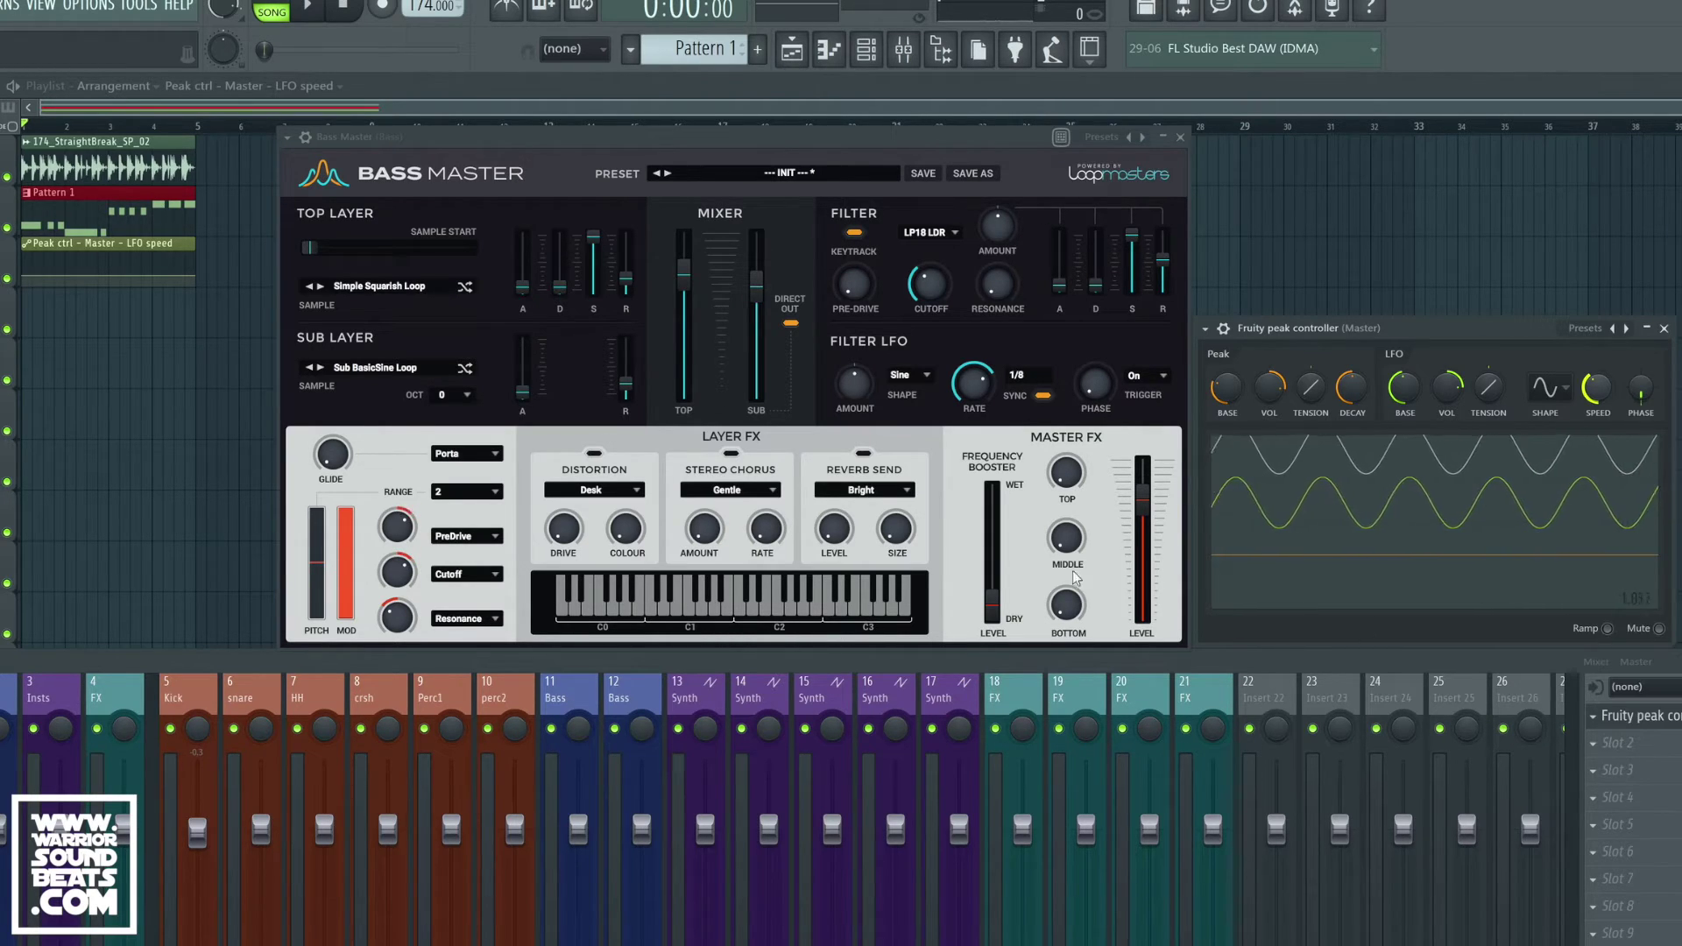
Paste the copied speed value onto the clip's middle and end automation points in the playlist.
click(110, 277)
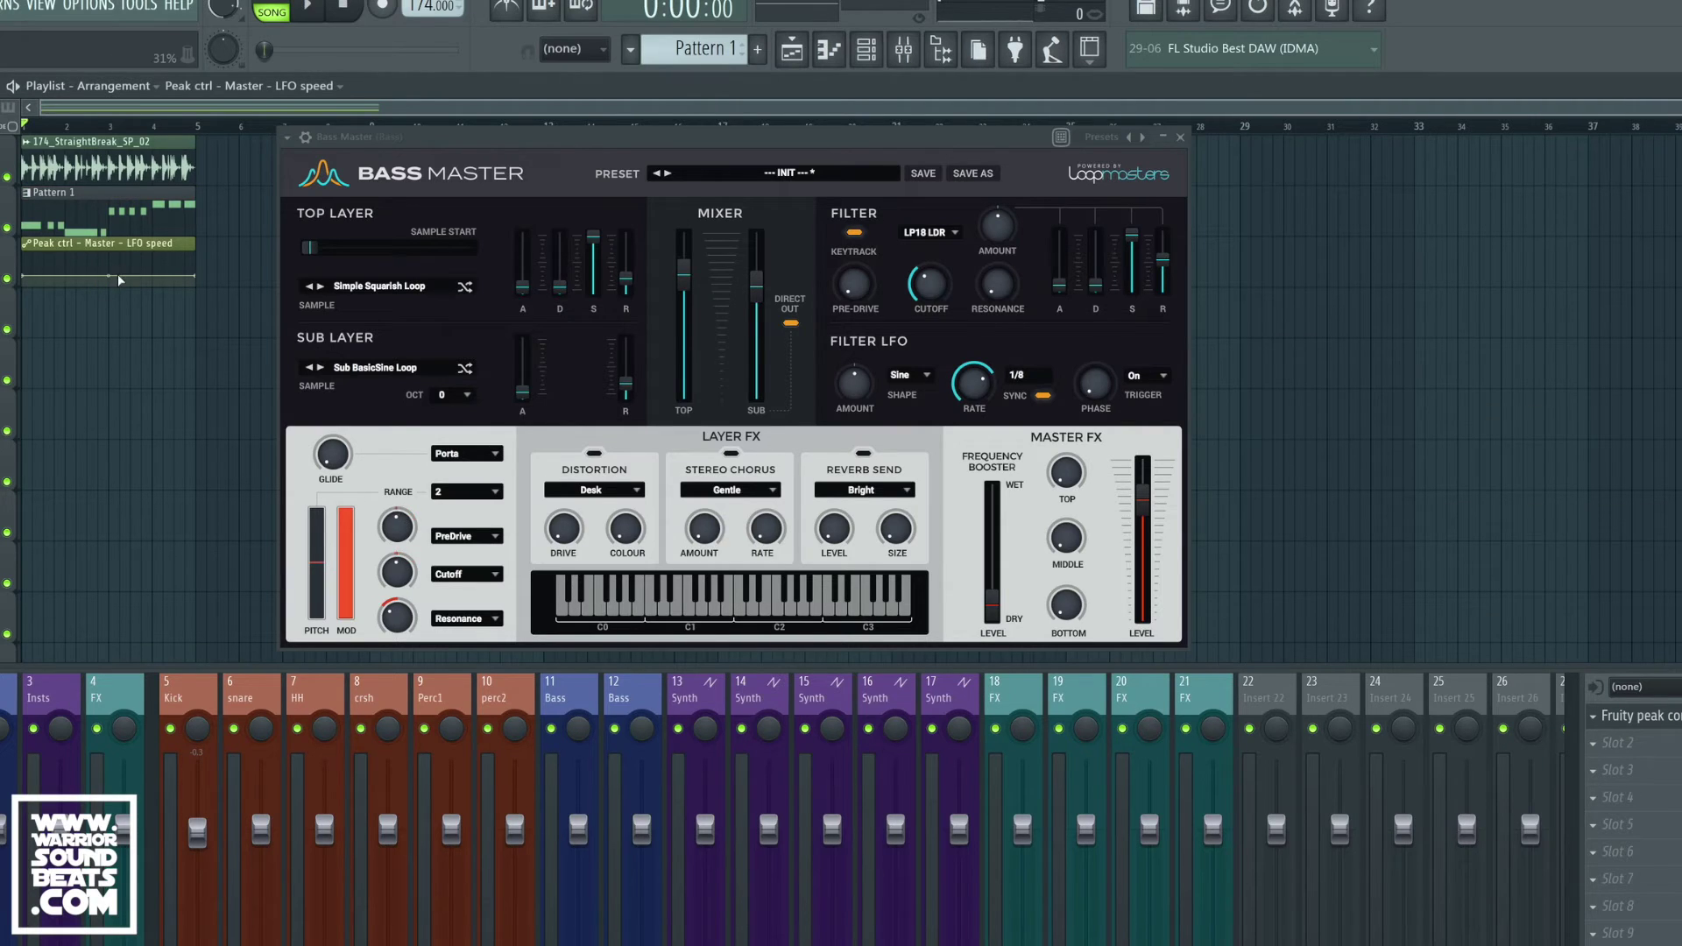
scroll(114, 276, up, 5)
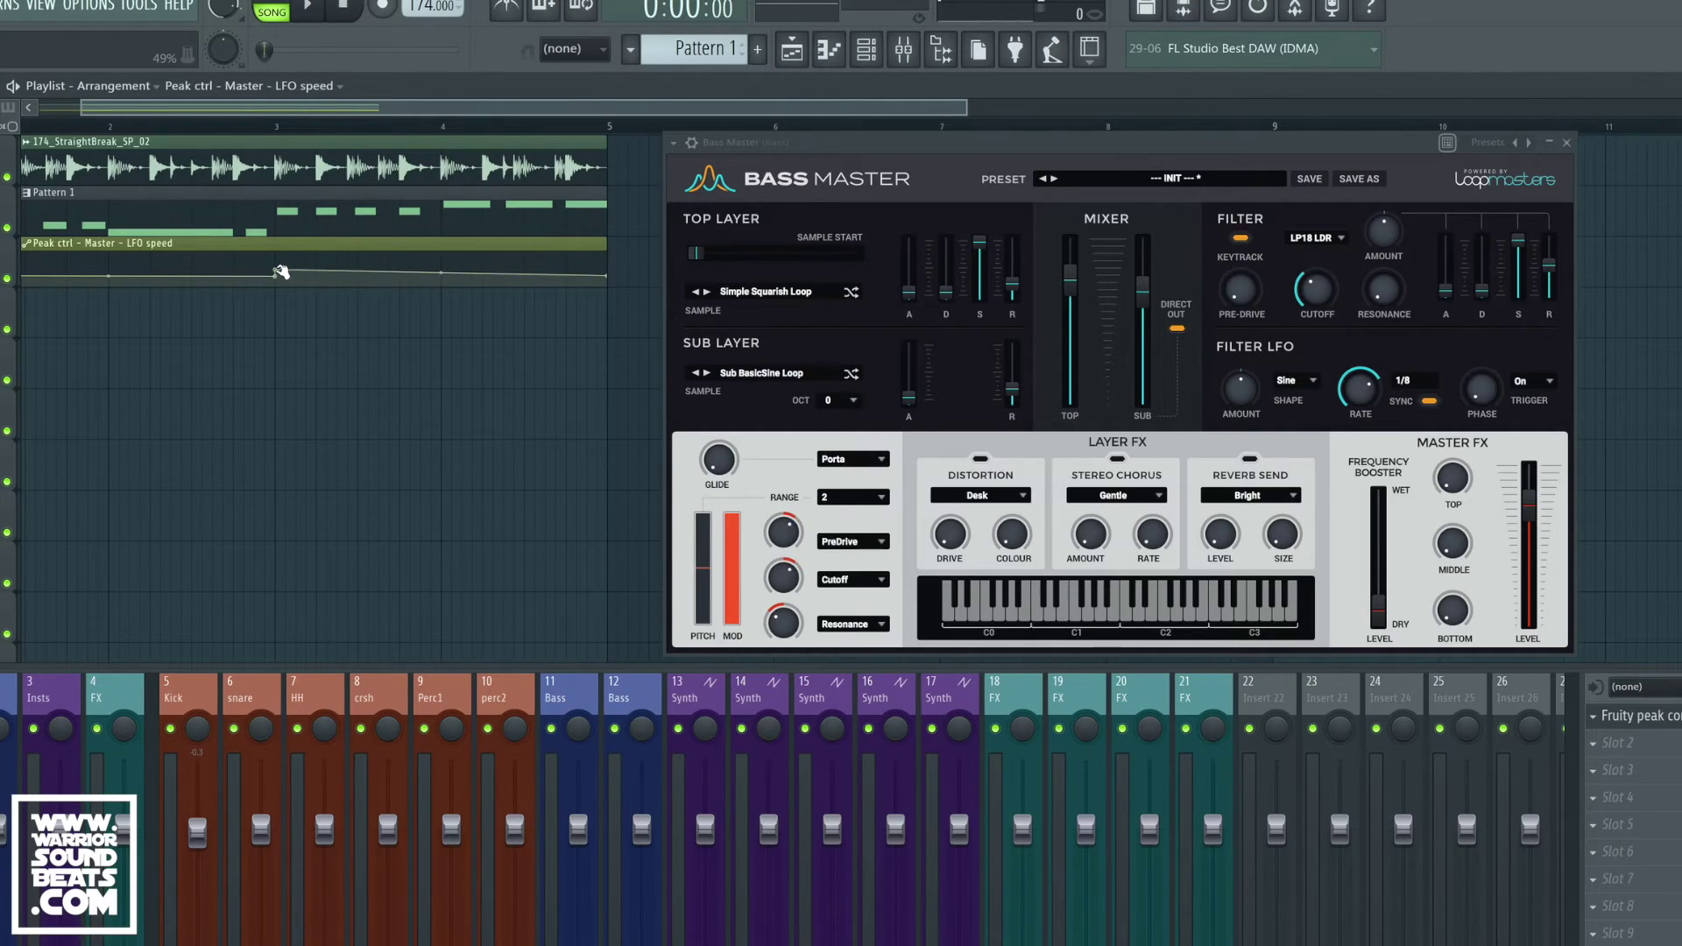
right_click(277, 271)
click(350, 702)
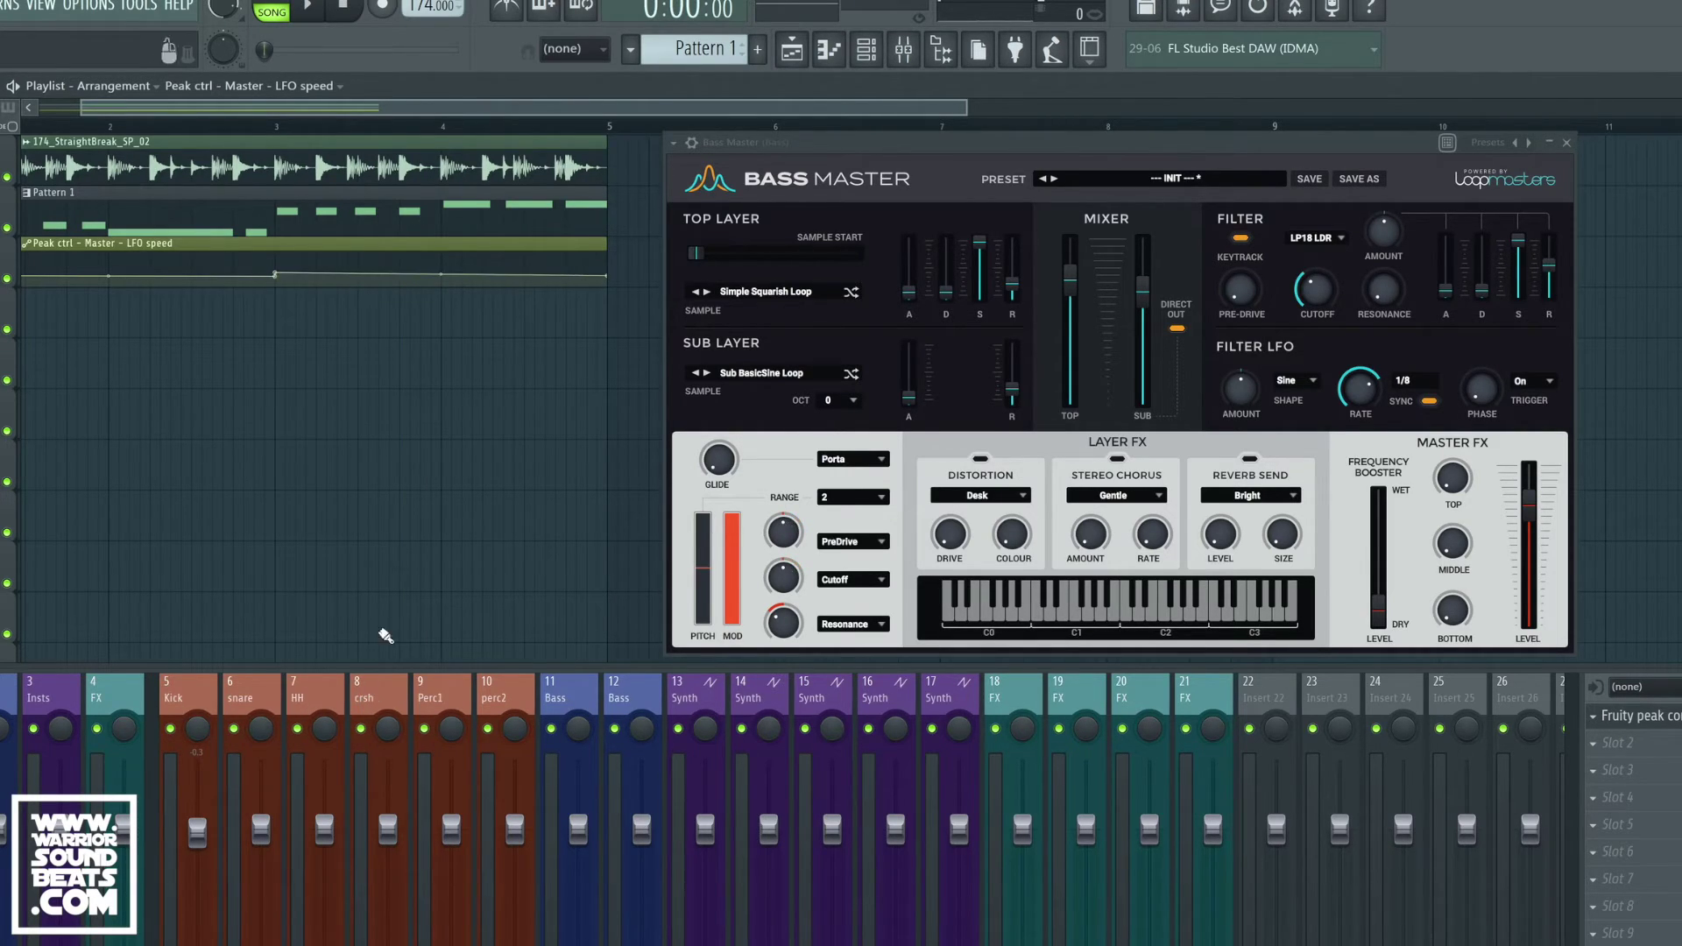
right_click(611, 278)
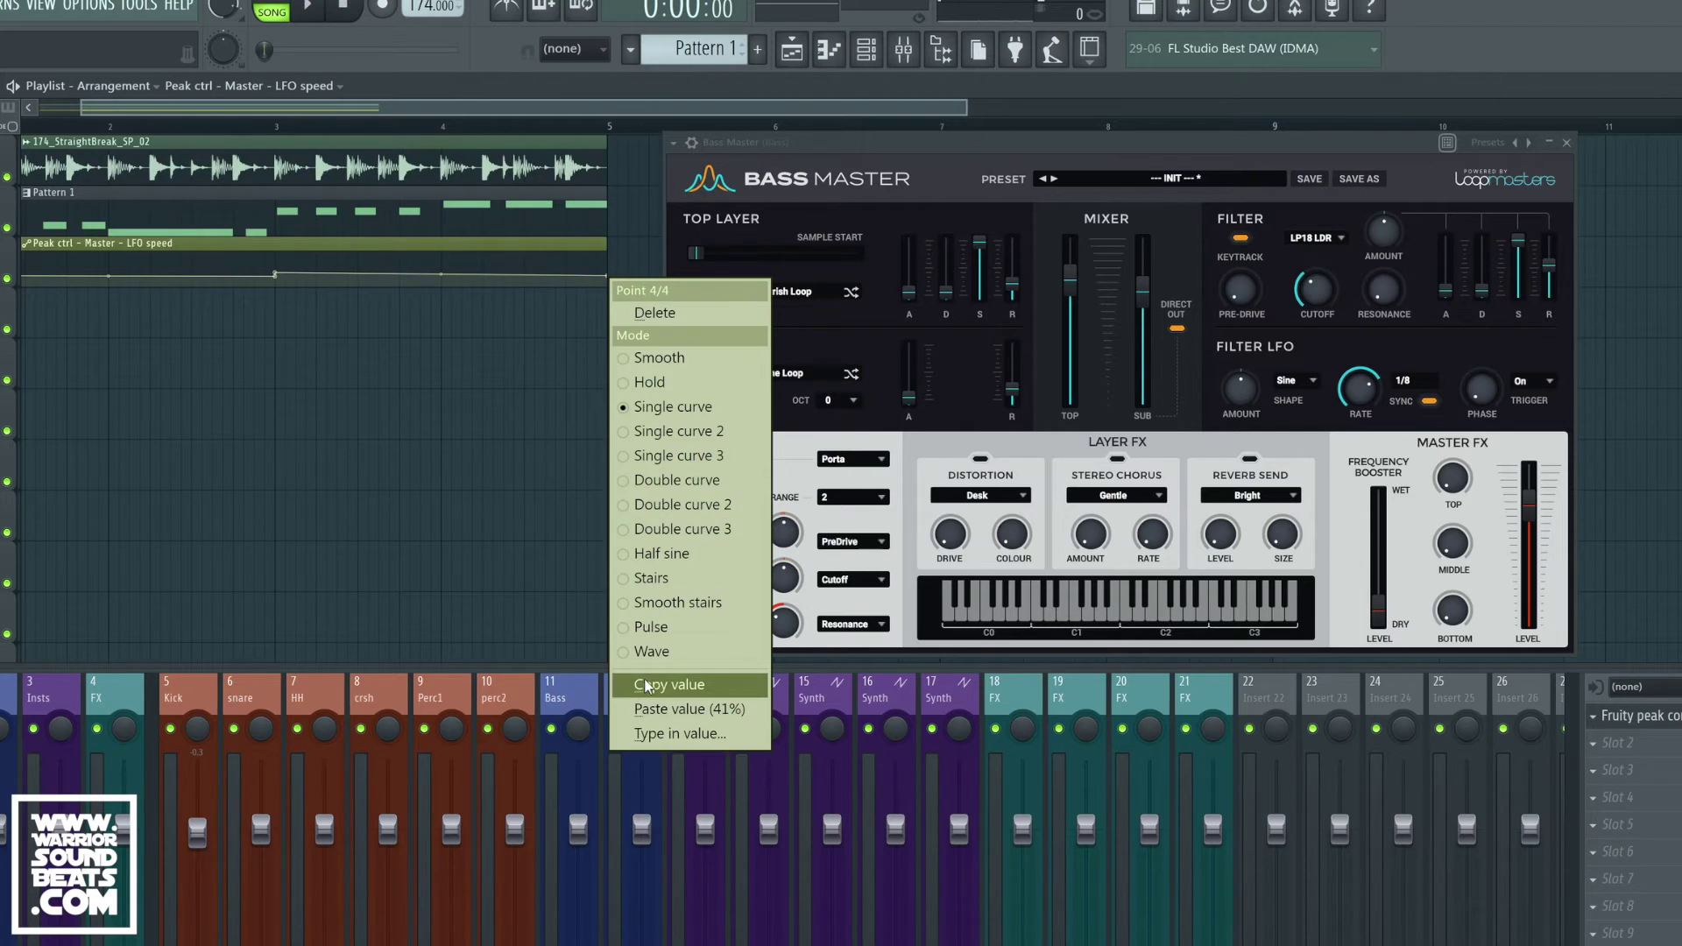
click(659, 706)
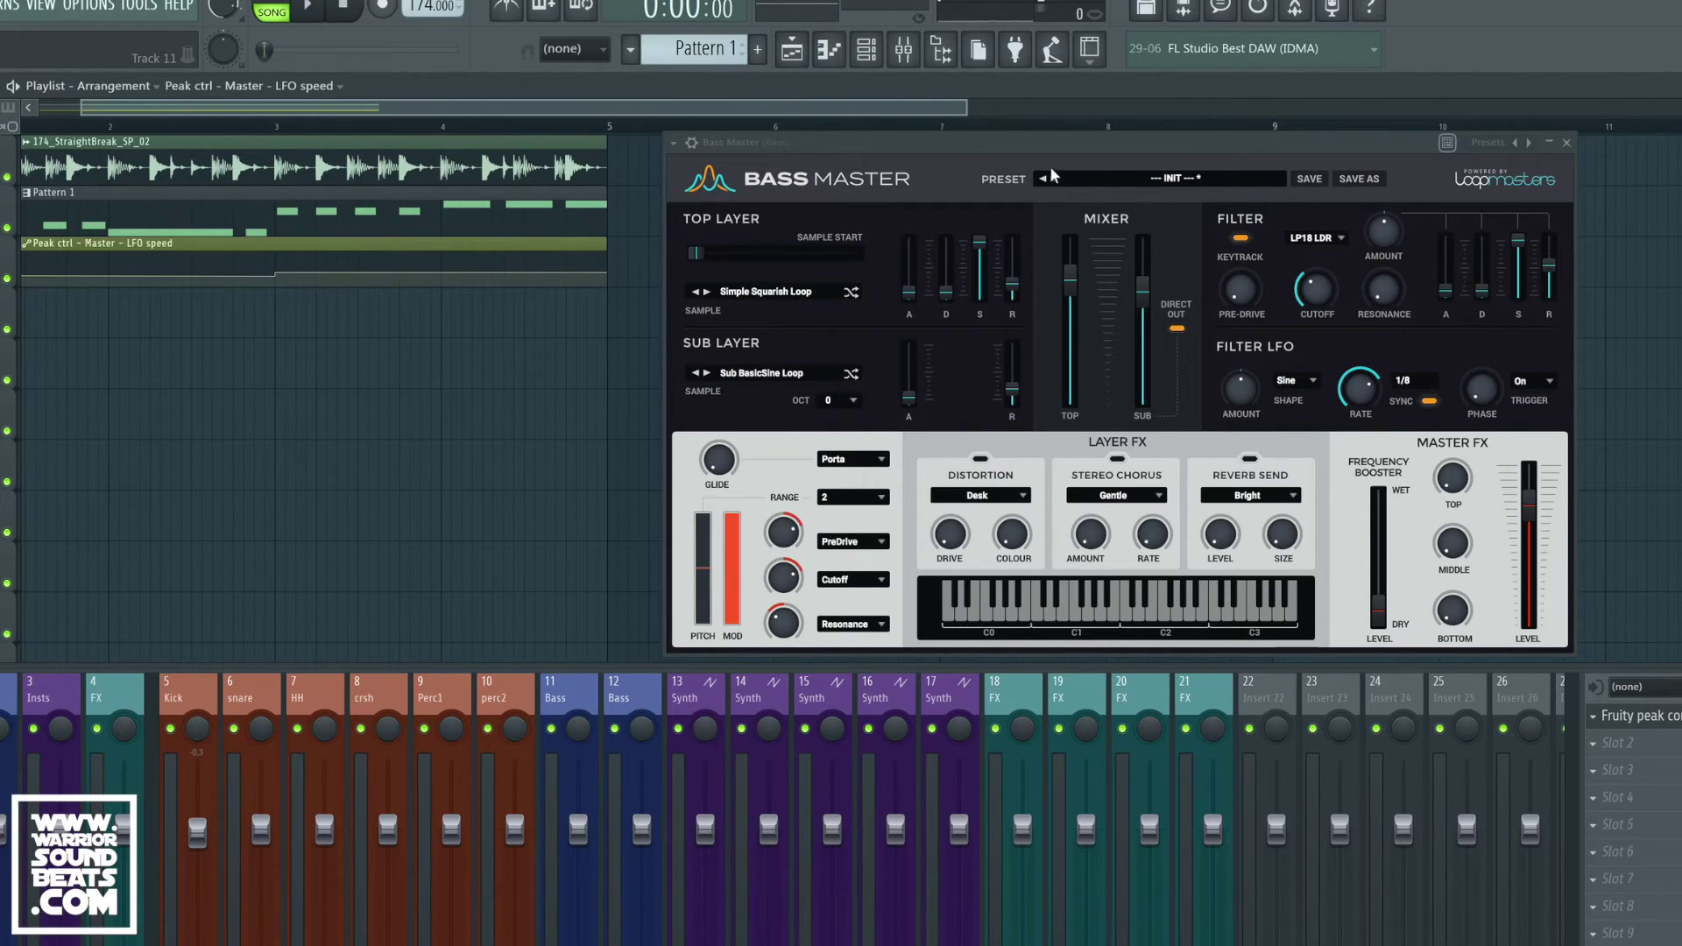
drag(1052, 174, 800, 164)
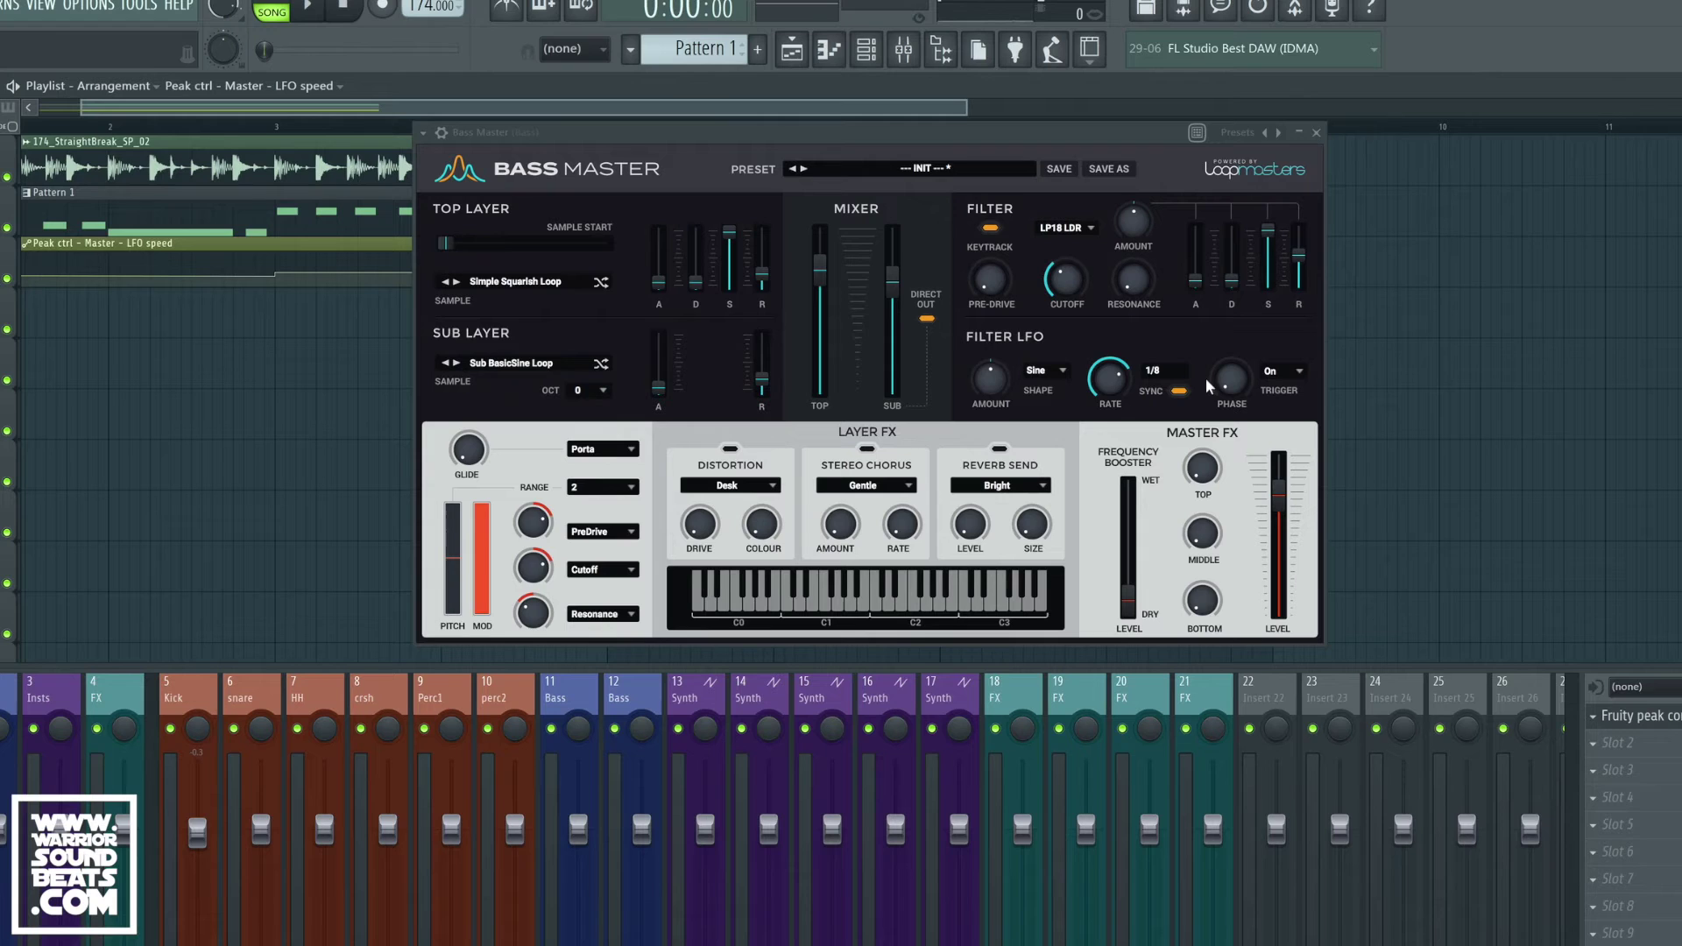
Show the peak controller fully beside Bass Master and play the song with automated LFO.
click(1631, 718)
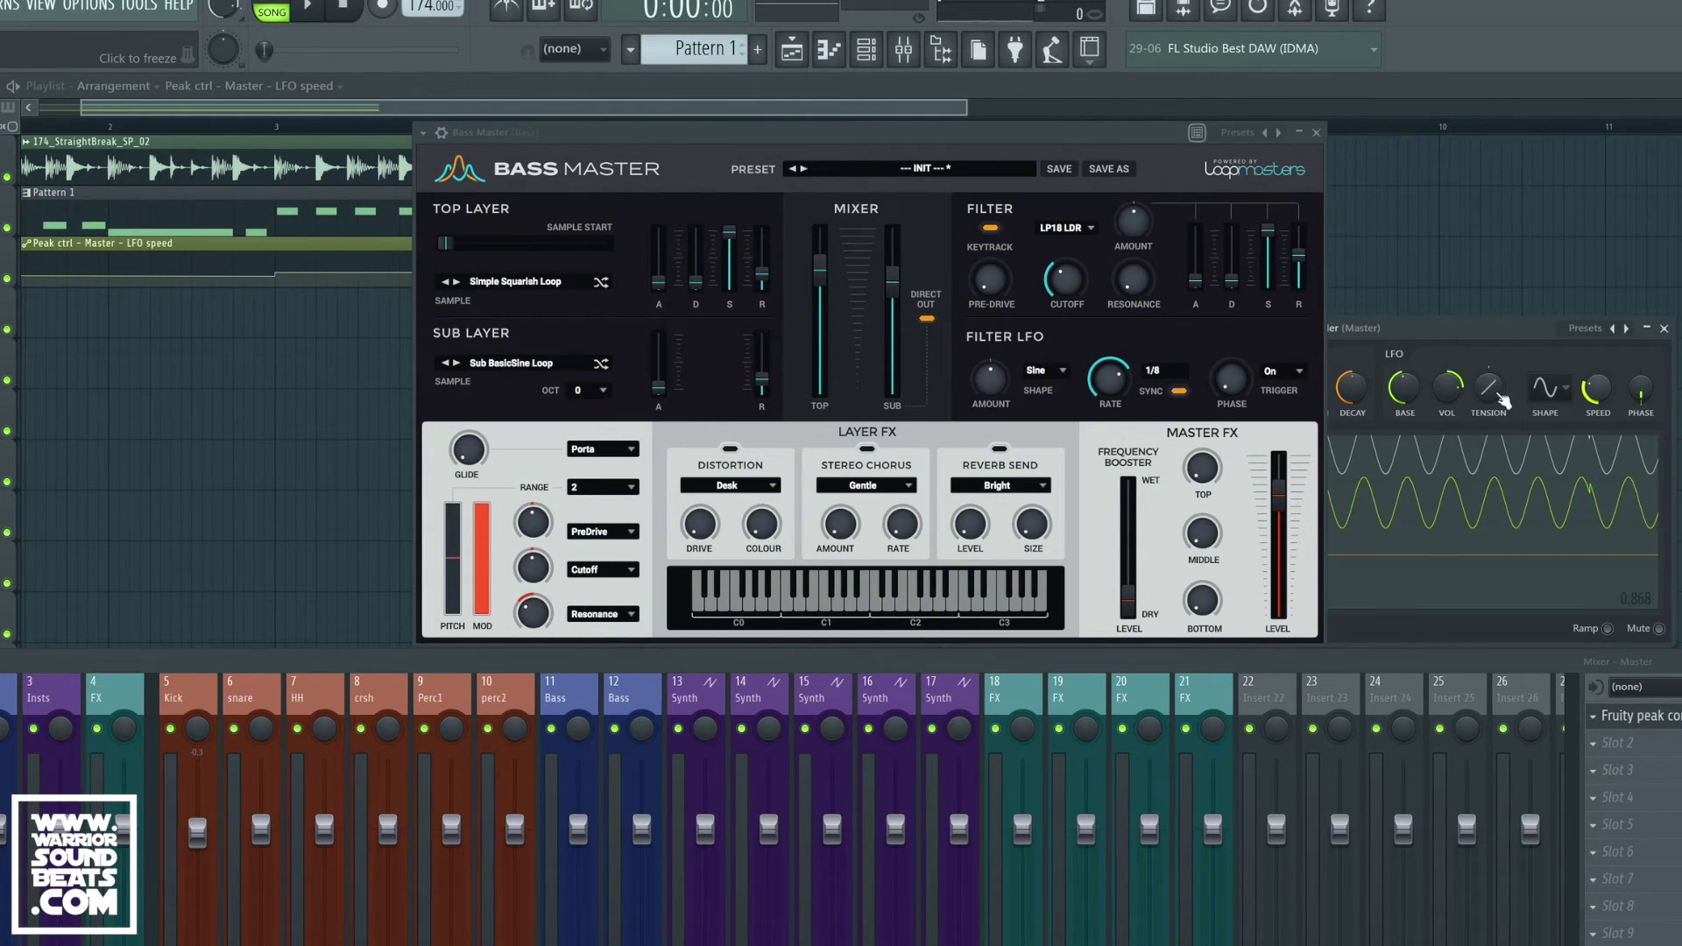
drag(1008, 147, 936, 151)
key(space)
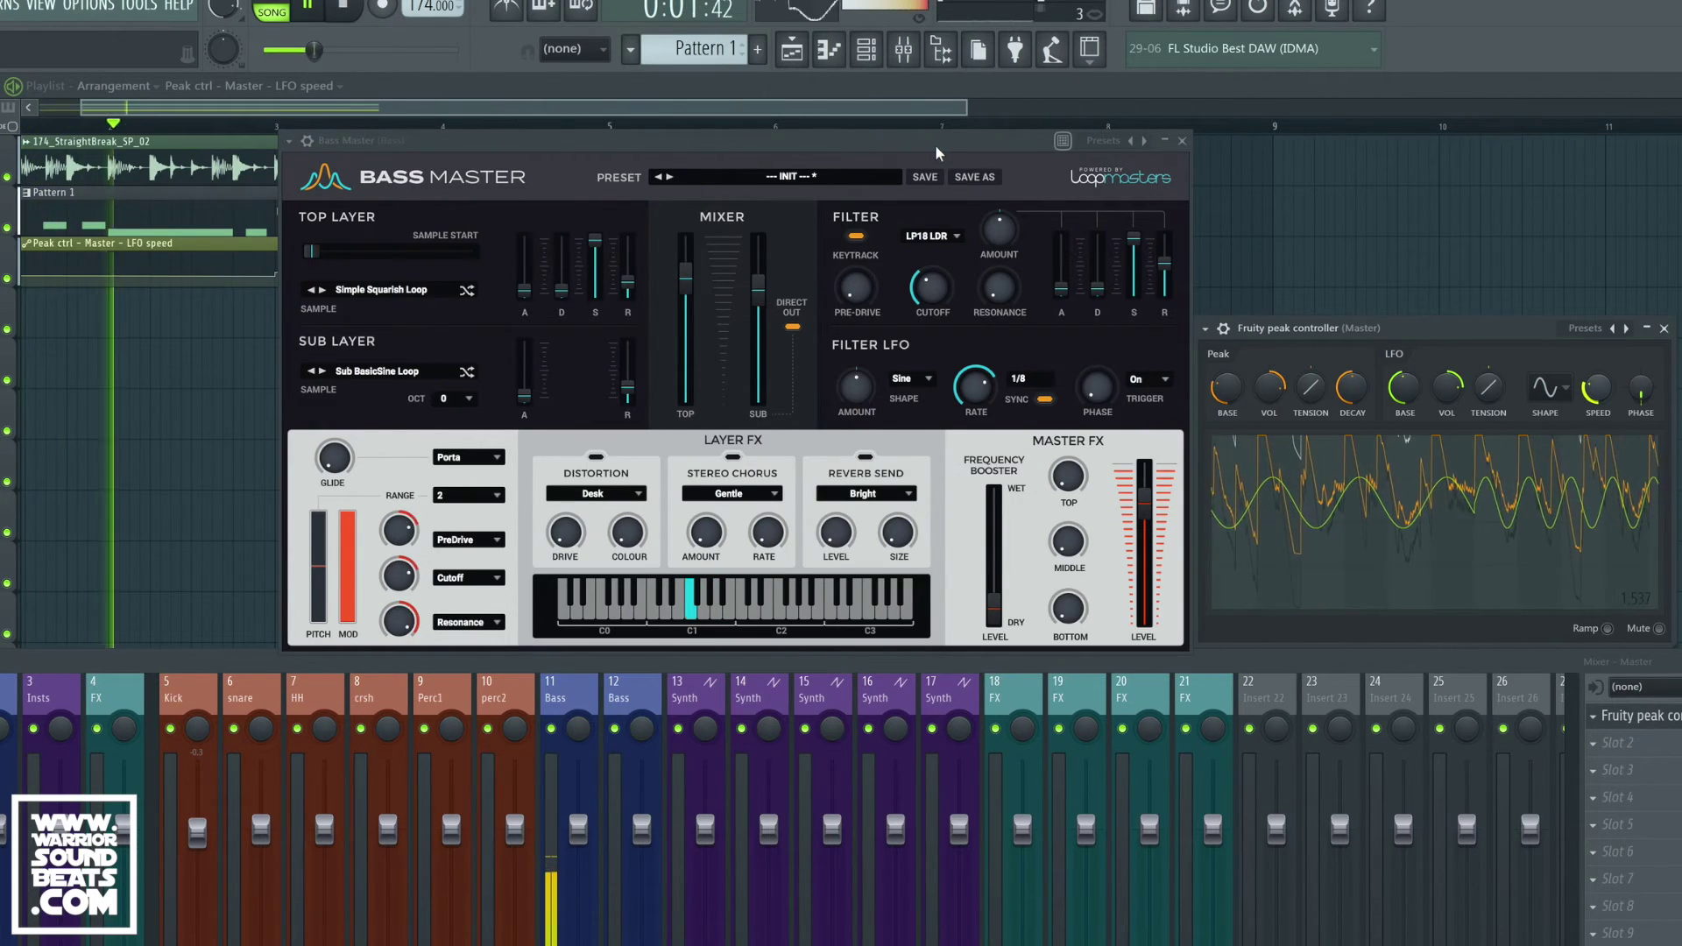
key(space)
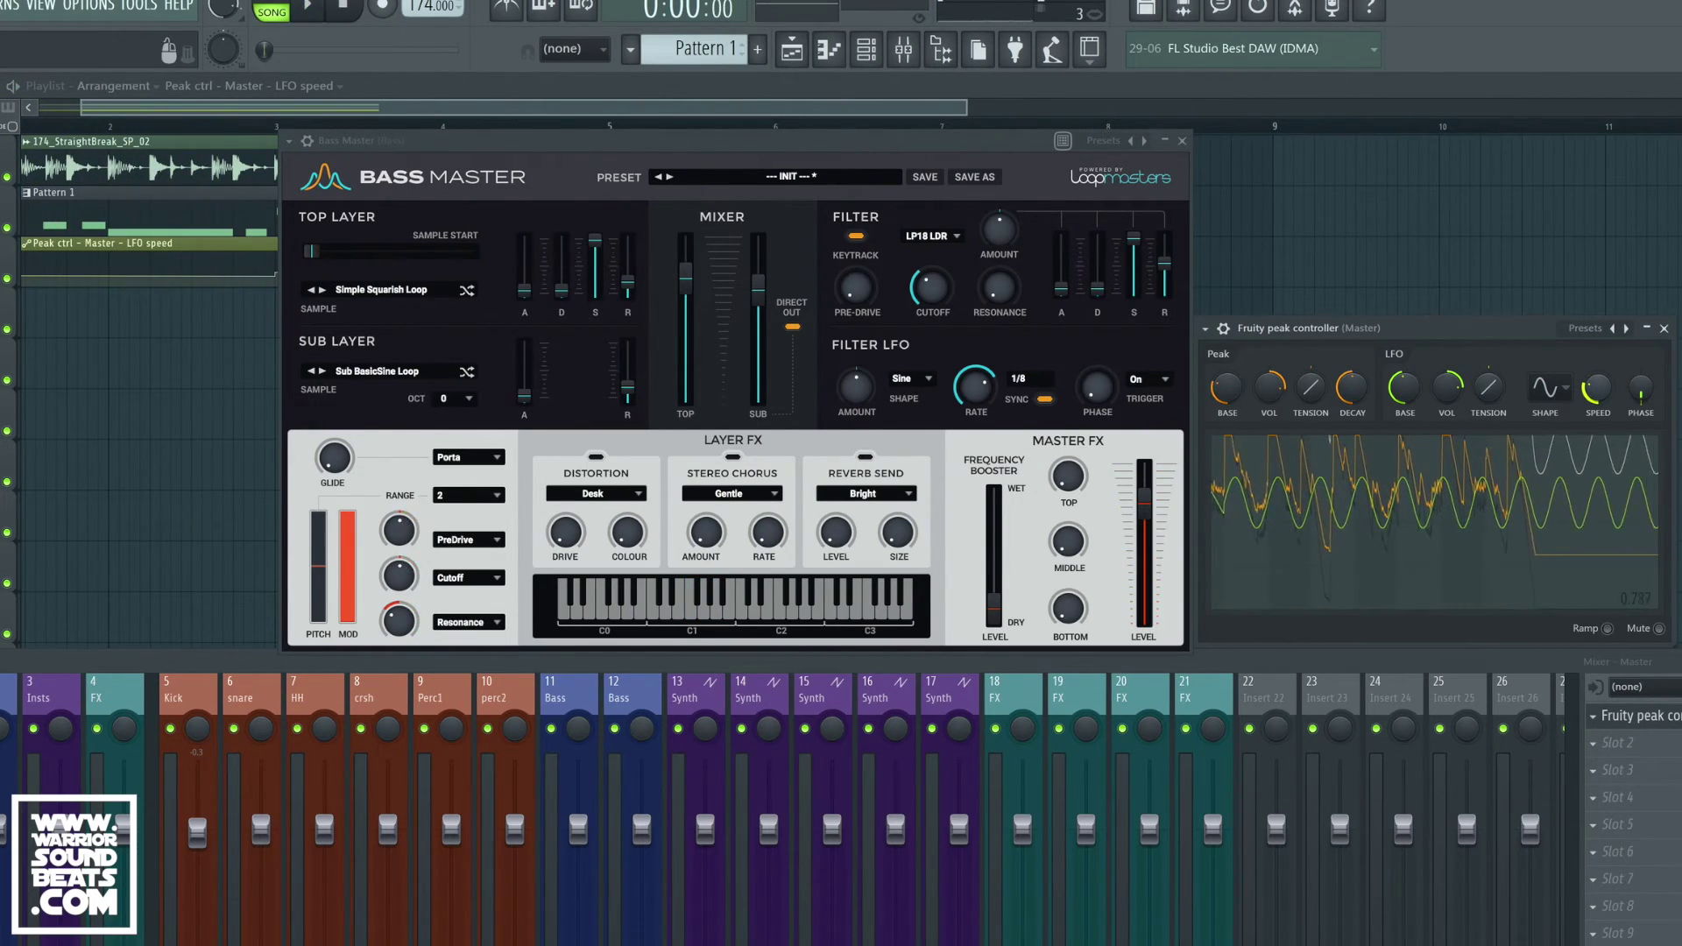
Replay and stop the song twice more to watch the LFO speed follow the automation.
key(space)
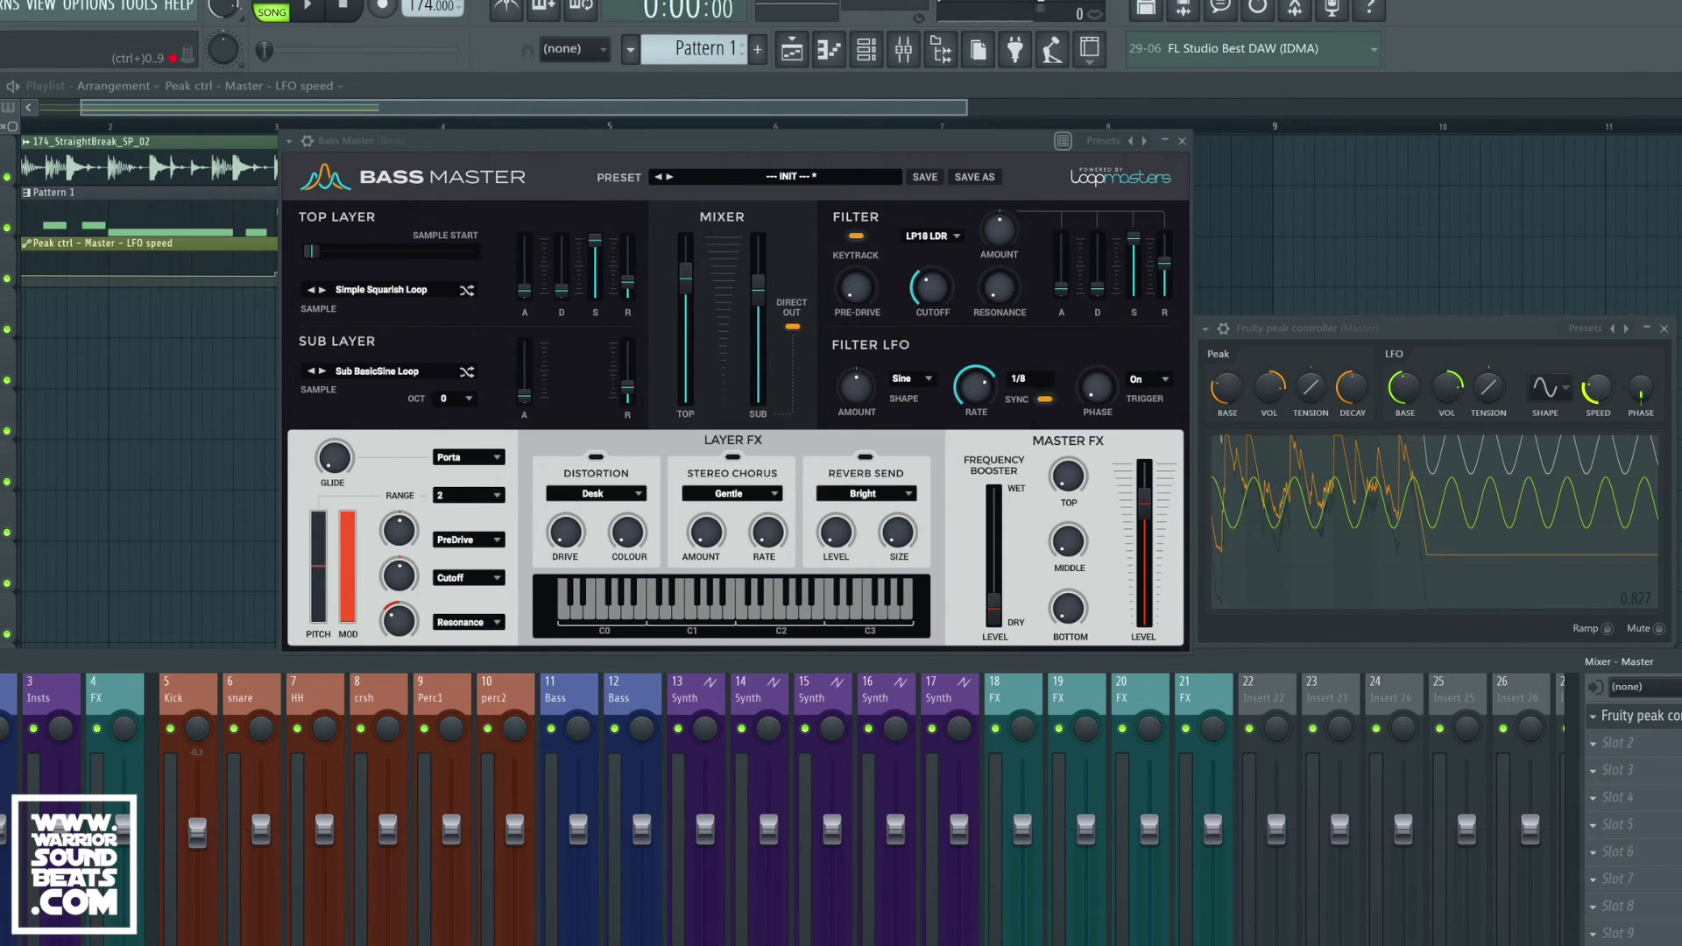
key(space)
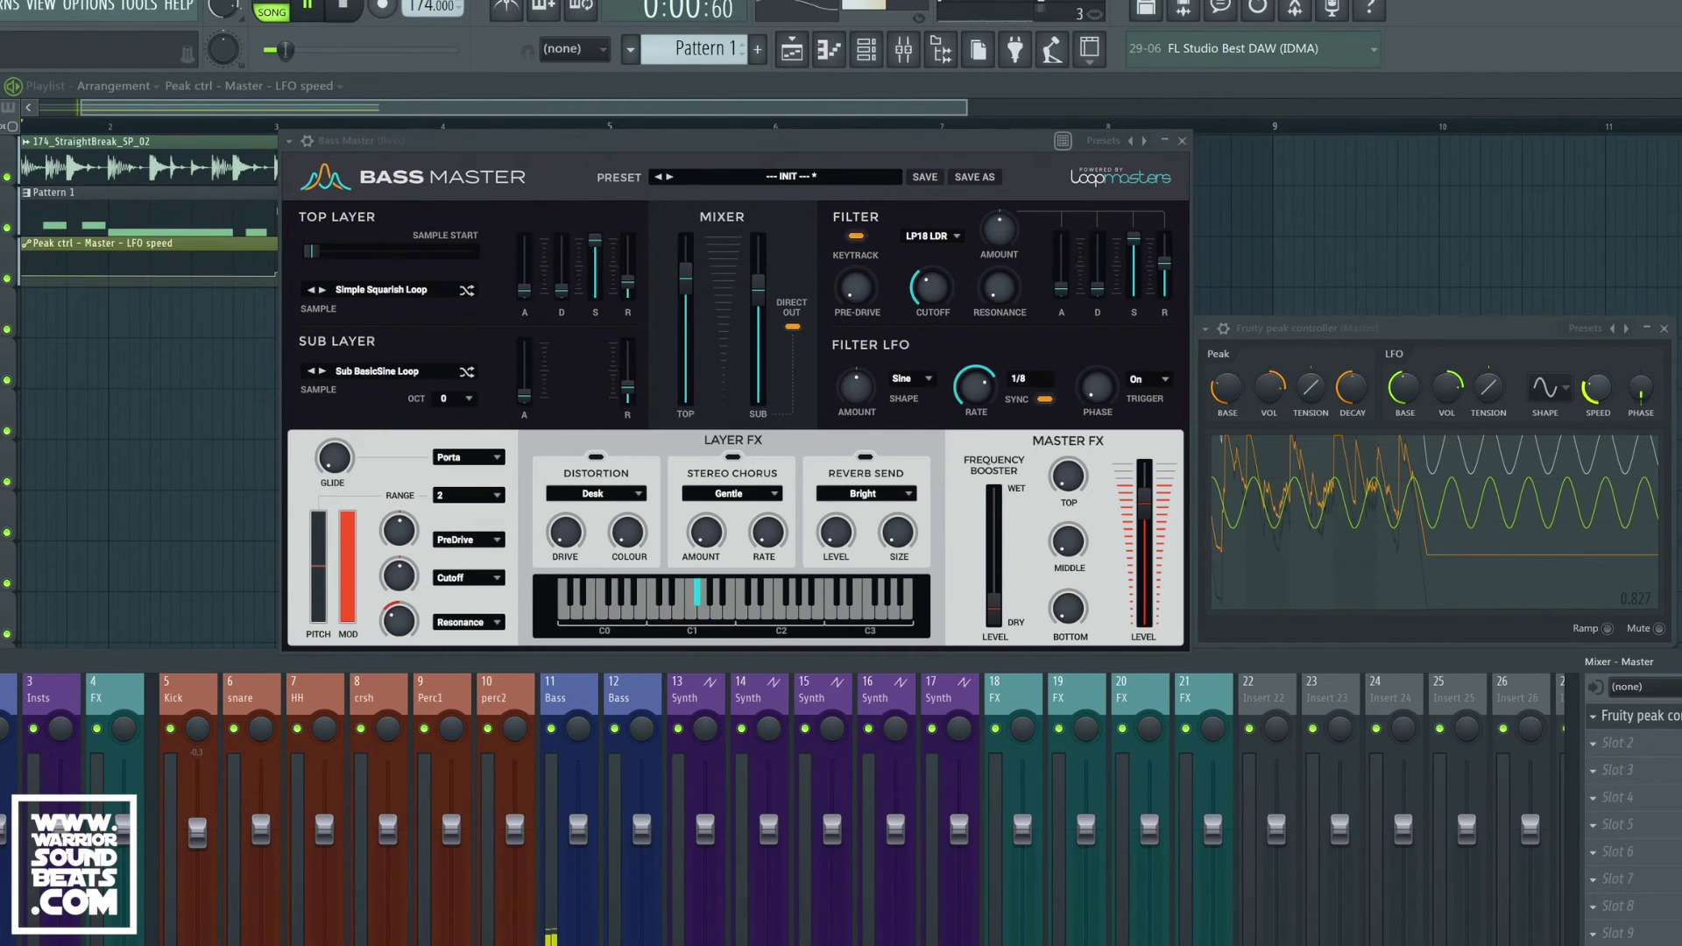
key(space)
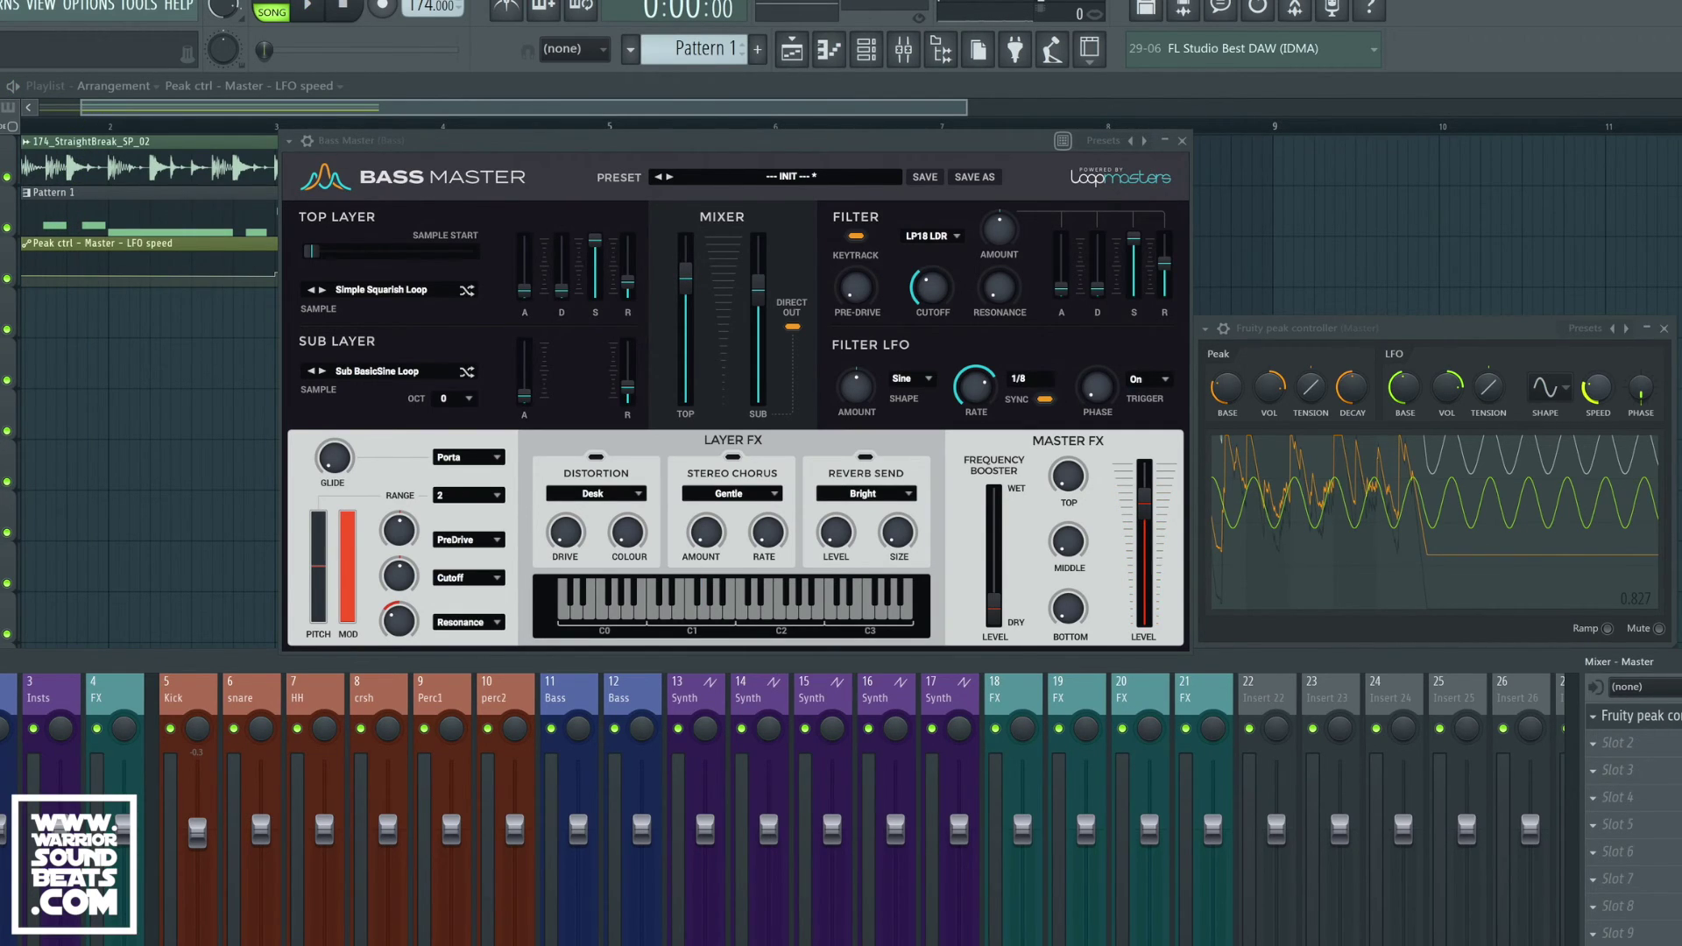
key(space)
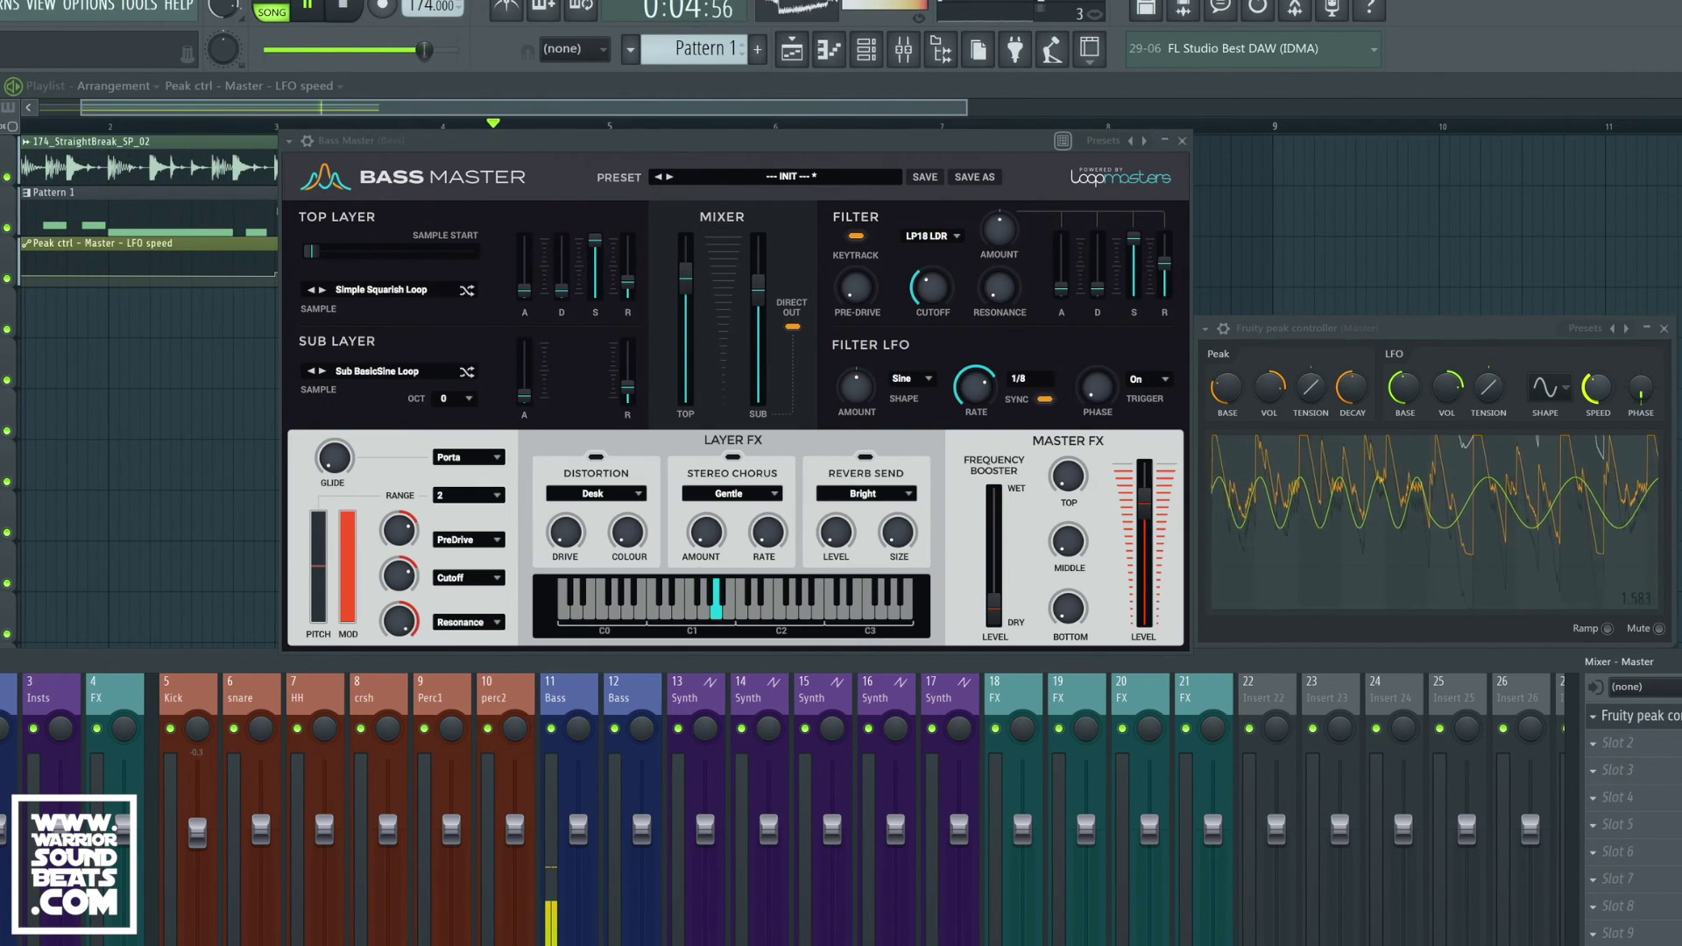
key(space)
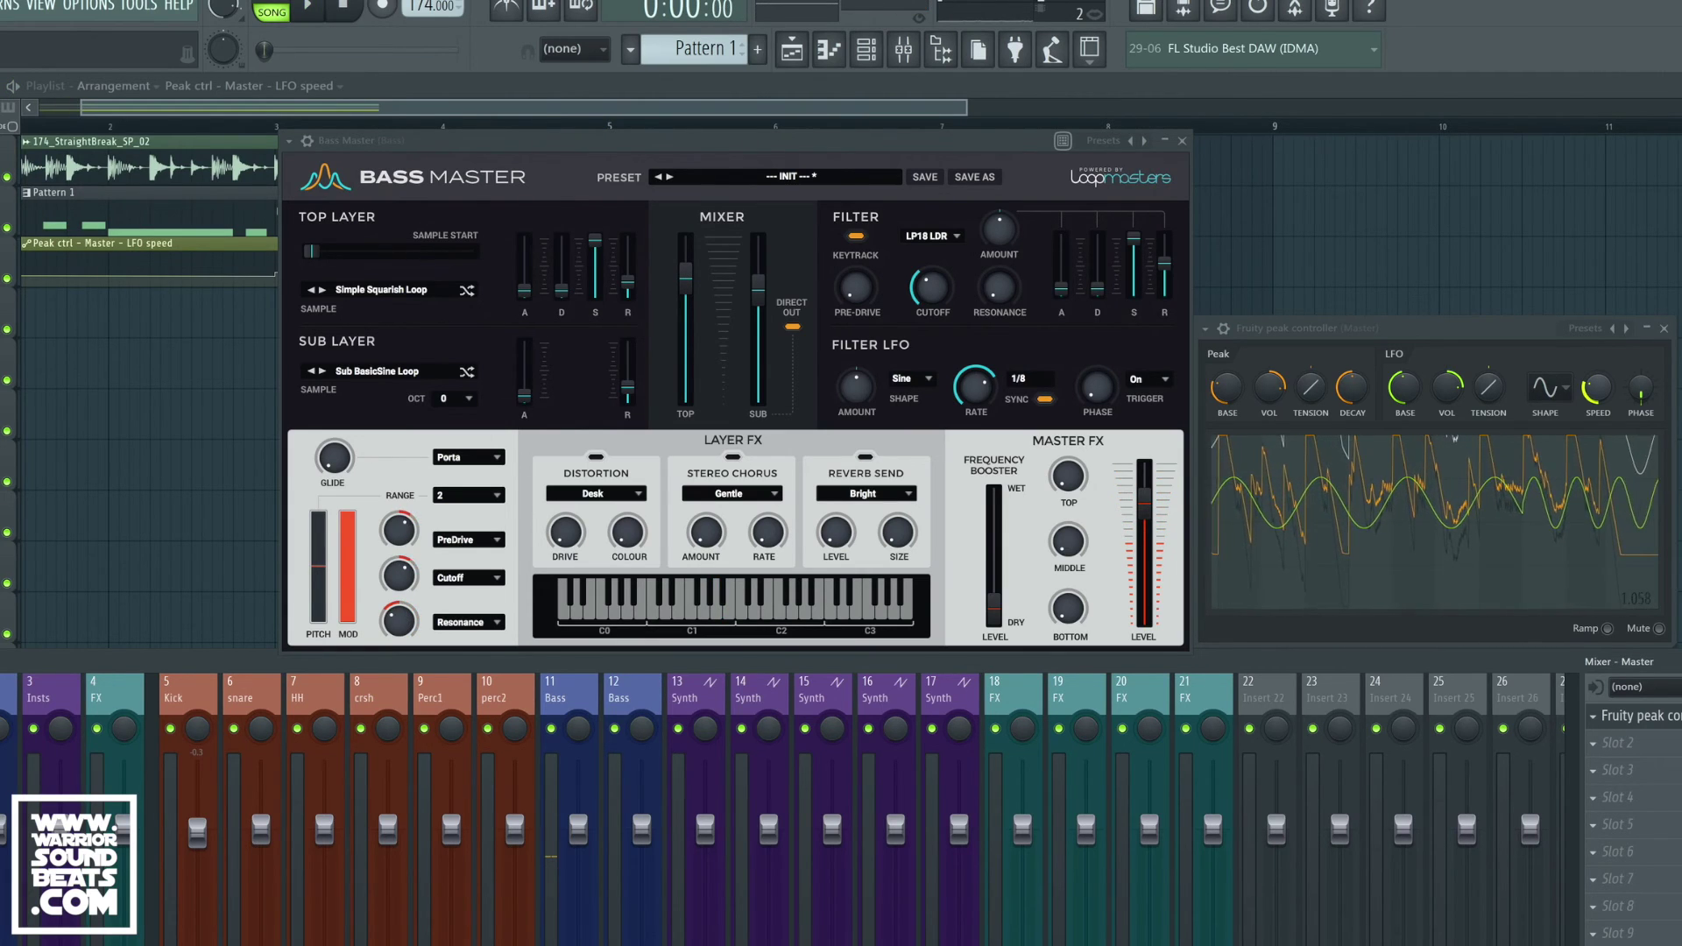